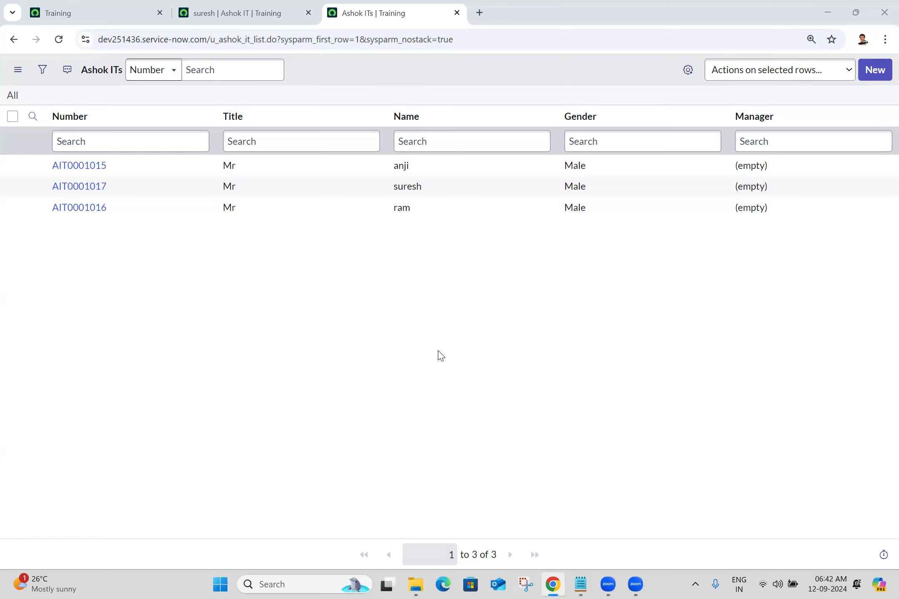
{"action": "right_click", "coordinate": [228, 119]}
{"action": "left_click", "coordinate": [404, 118]}
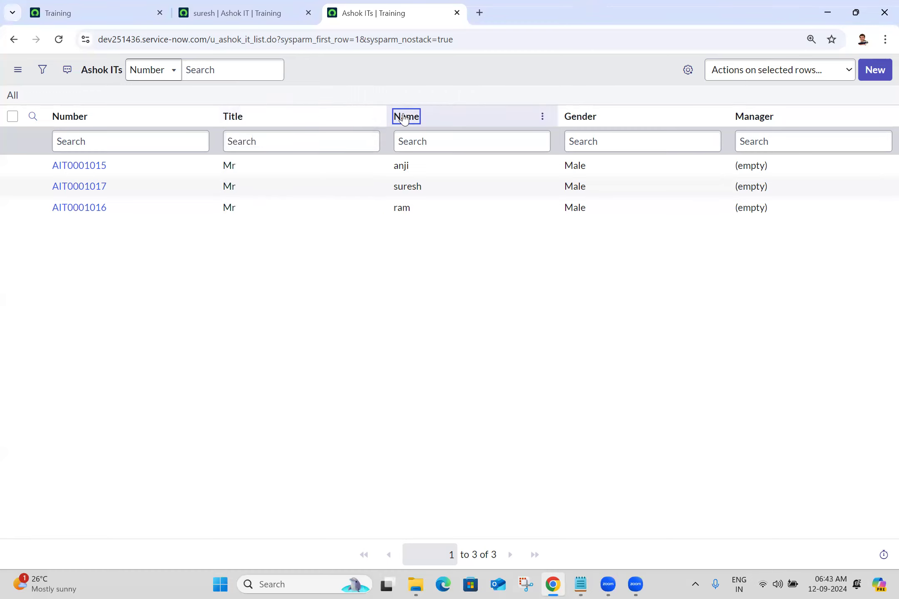
{"action": "left_click", "coordinate": [422, 350]}
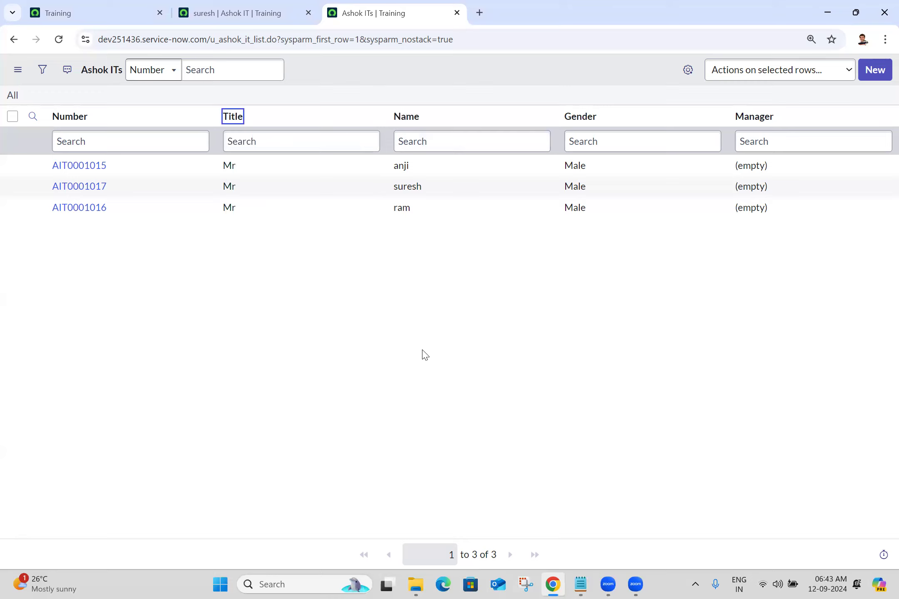
{"action": "left_click", "coordinate": [391, 495]}
Return to the Training home page and close the open Ashok IT record and list.
{"action": "left_click", "coordinate": [250, 5]}
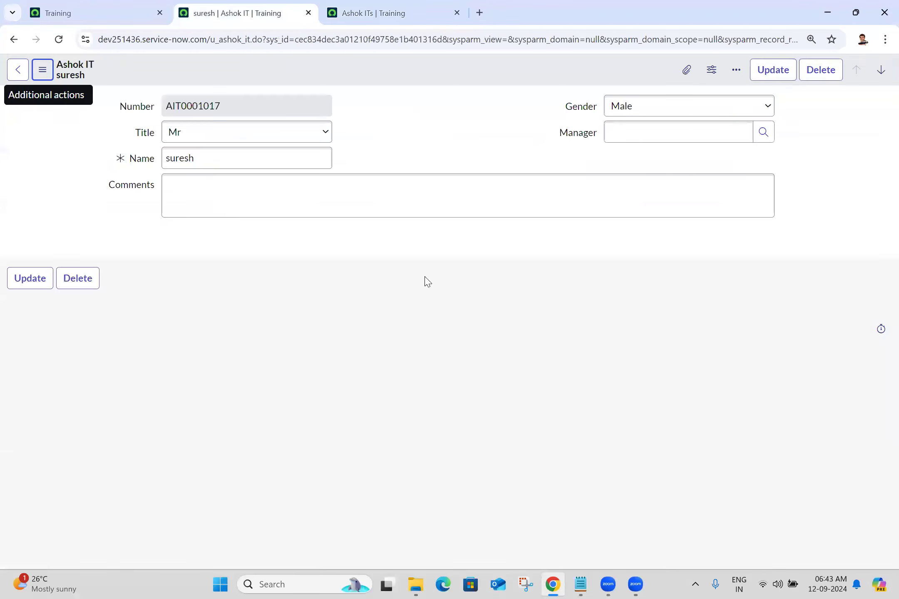
{"action": "left_click", "coordinate": [117, 5]}
{"action": "right_click", "coordinate": [117, 5]}
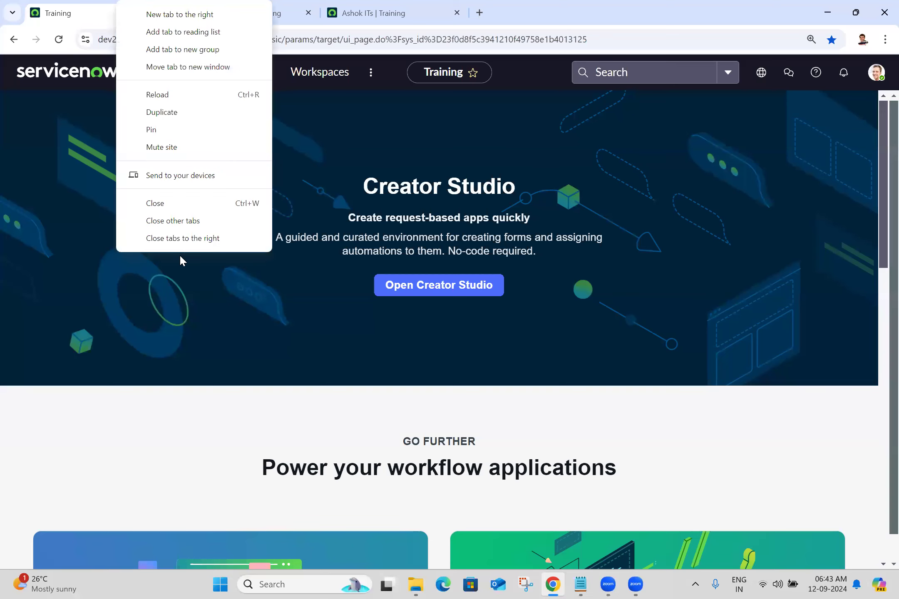
{"action": "left_click", "coordinate": [186, 247]}
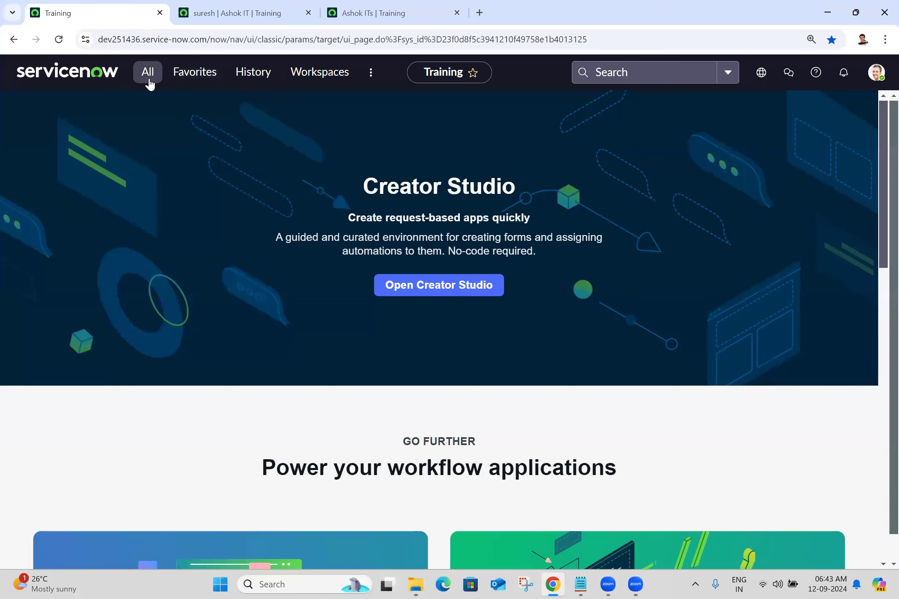
{"action": "left_click", "coordinate": [308, 12]}
{"action": "left_click", "coordinate": [308, 12]}
Find the incident modules in the navigator and open the Incident - All list in a separate browser tab.
{"action": "left_click", "coordinate": [138, 75]}
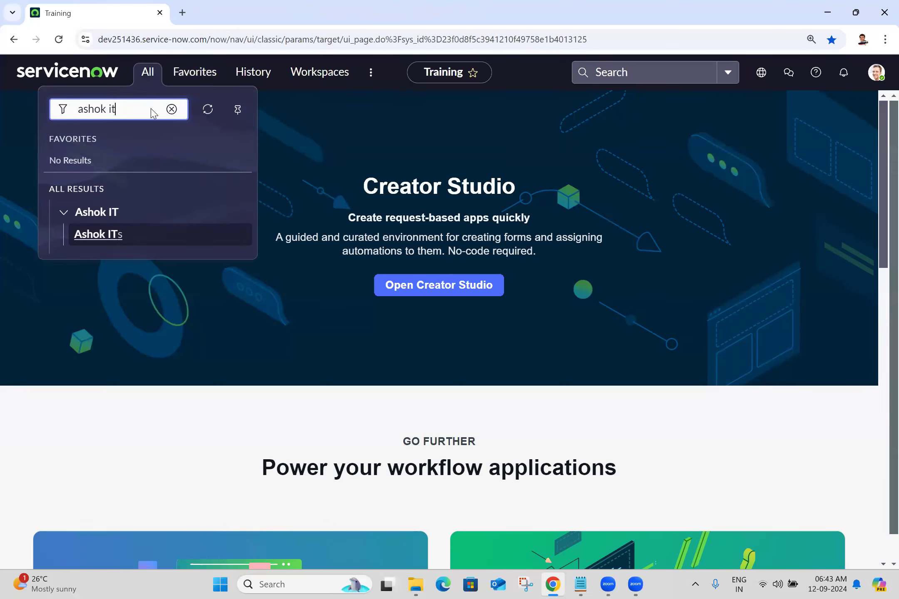
{"action": "triple_click", "coordinate": [151, 111]}
{"action": "type", "text": "incident"}
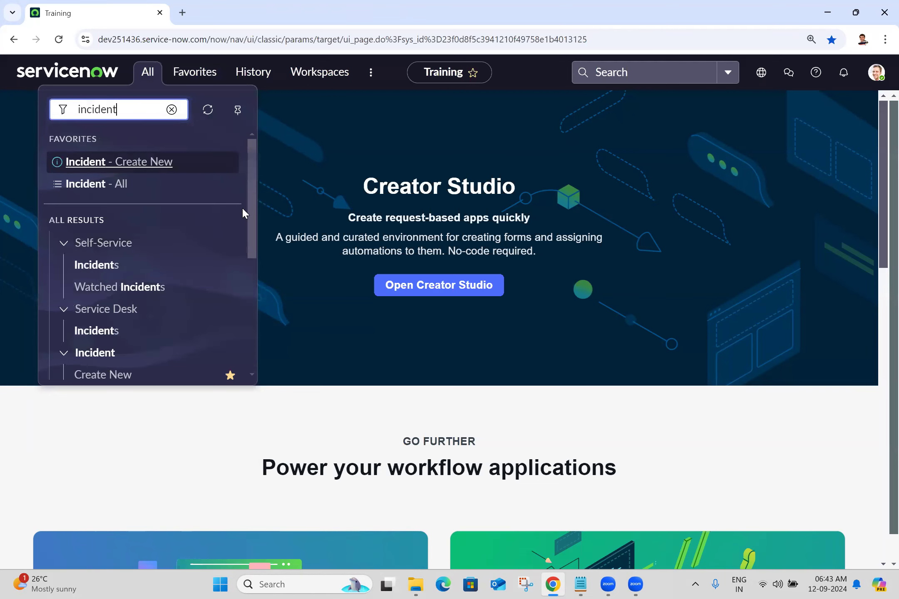
{"action": "middle_click", "coordinate": [118, 188]}
{"action": "left_click", "coordinate": [249, 5]}
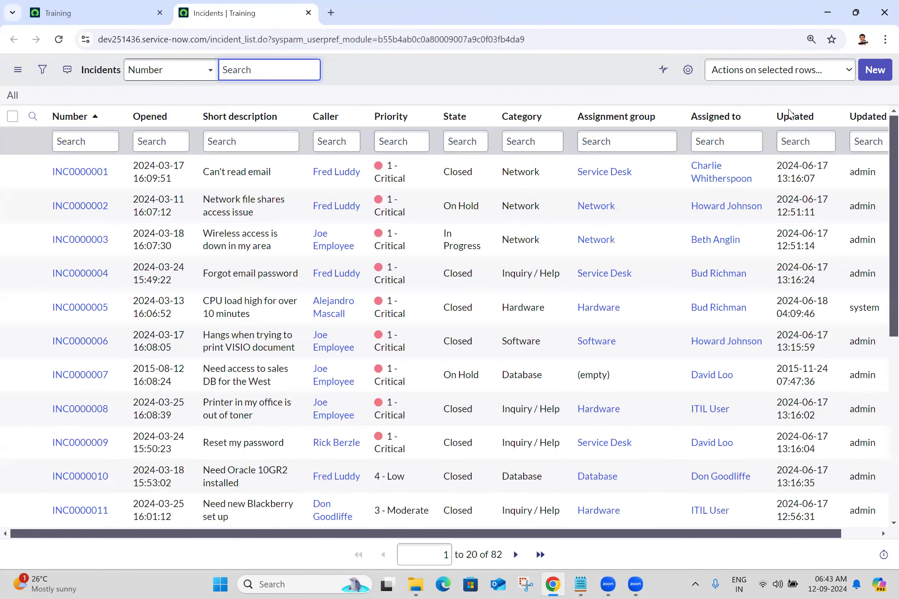
{"action": "scroll", "coordinate": [878, 167], "scroll_direction": "down", "scroll_amount": 4}
{"action": "scroll", "coordinate": [879, 125], "scroll_direction": "up", "scroll_amount": 4}
Group the incident list by Number, look through the groups, and return to the ungrouped list.
{"action": "right_click", "coordinate": [75, 116]}
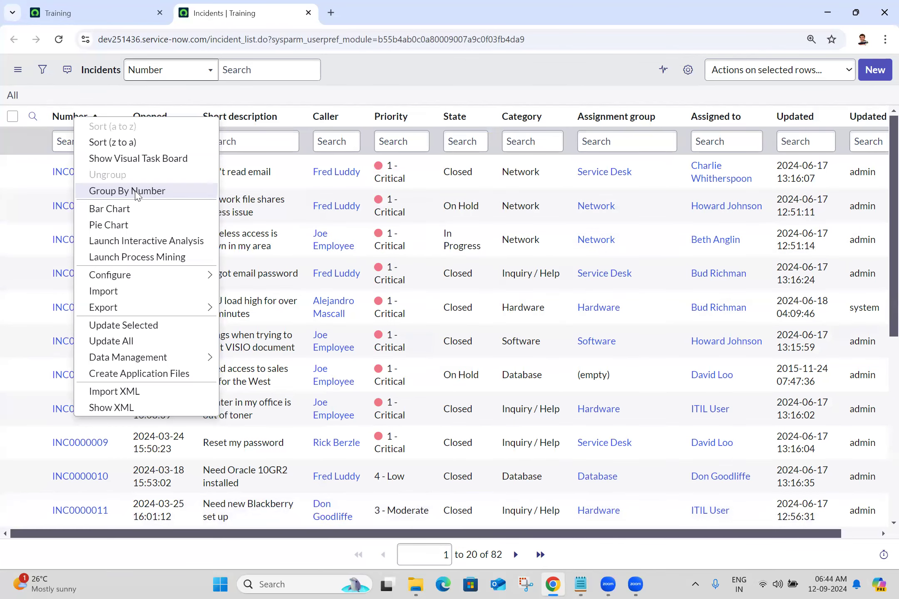
{"action": "left_click", "coordinate": [137, 191]}
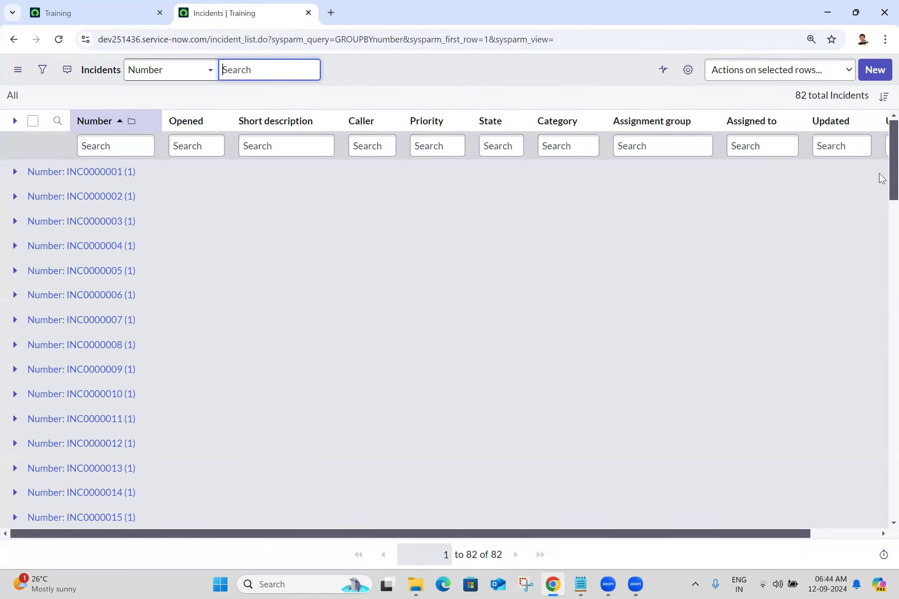
{"action": "left_click_drag", "start_coordinate": [890, 175], "coordinate": [890, 95]}
{"action": "left_click", "coordinate": [14, 39]}
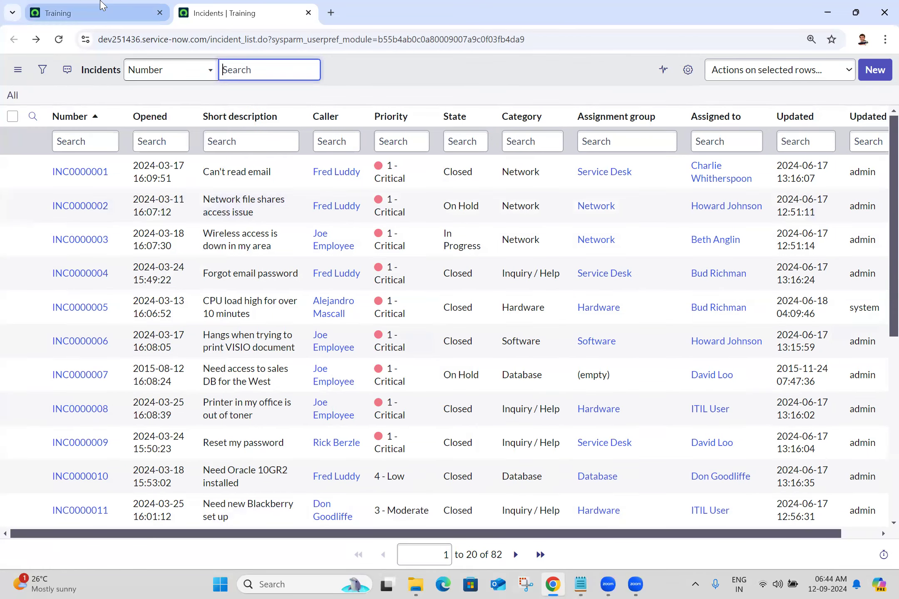
Close the Incidents list and open the Ashok ITs list in a separate browser tab from the navigator.
{"action": "left_click", "coordinate": [103, 5]}
{"action": "left_click", "coordinate": [309, 12]}
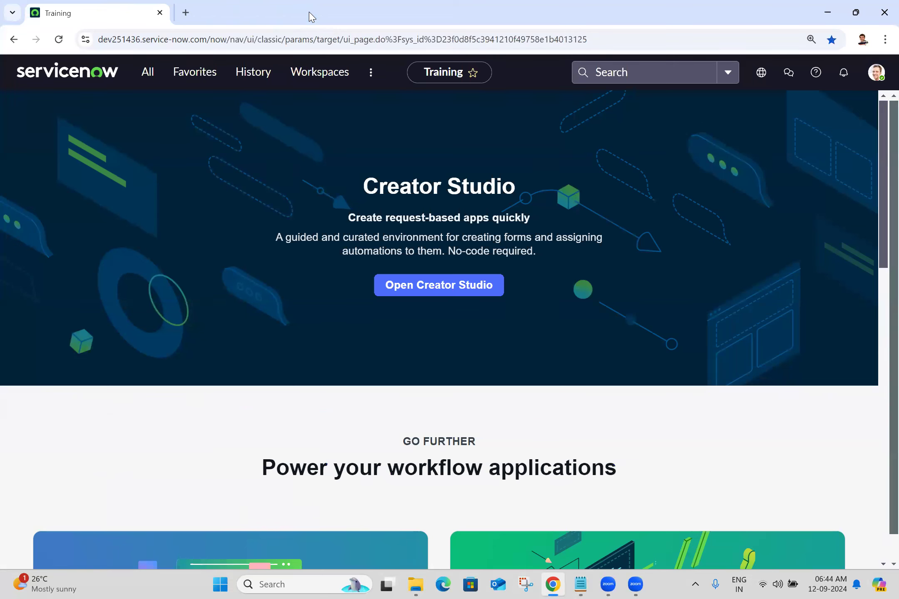
{"action": "left_click", "coordinate": [150, 74]}
{"action": "left_click", "coordinate": [143, 111]}
{"action": "key", "text": "ctrl+a"}
{"action": "type", "text": "ash"}
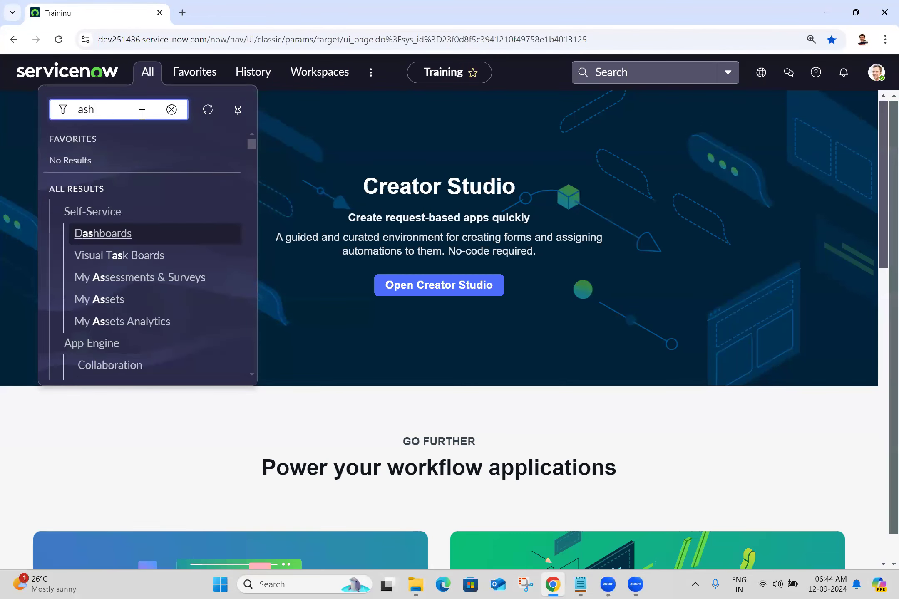
{"action": "type", "text": "ok"}
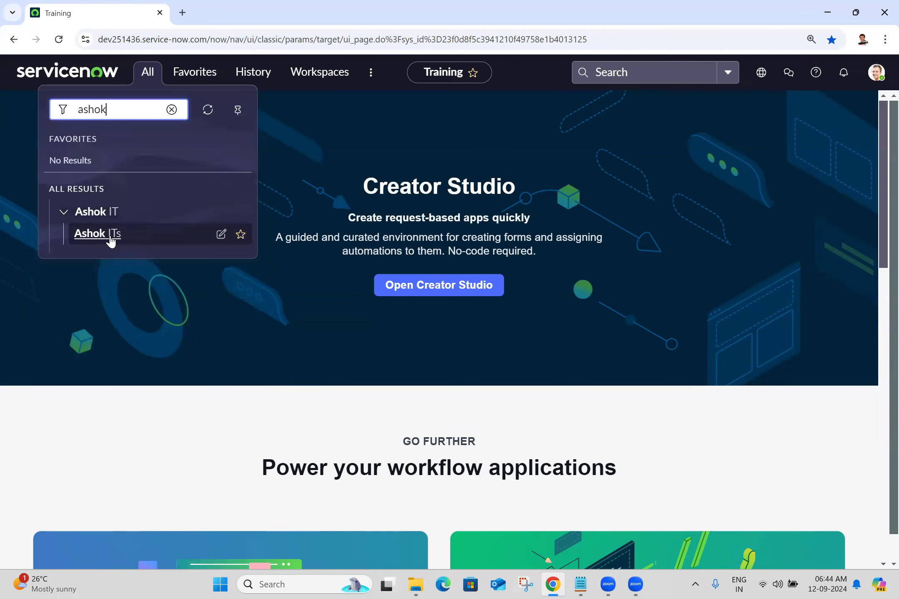
{"action": "left_click", "coordinate": [97, 234]}
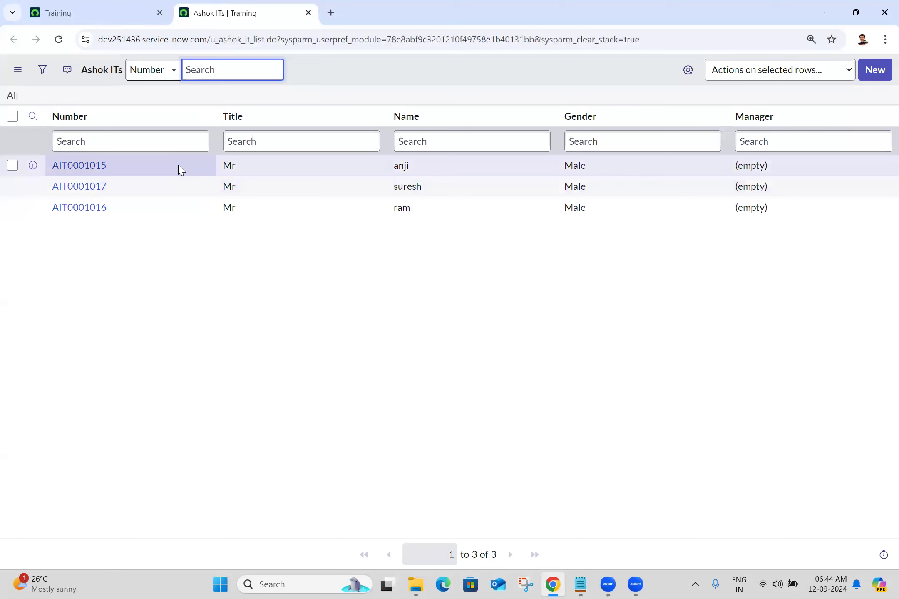
Open record AIT0001015 in a separate browser tab and turn off Read only in its Number field's dictionary entry.
{"action": "left_click", "coordinate": [100, 169], "text": "ctrl"}
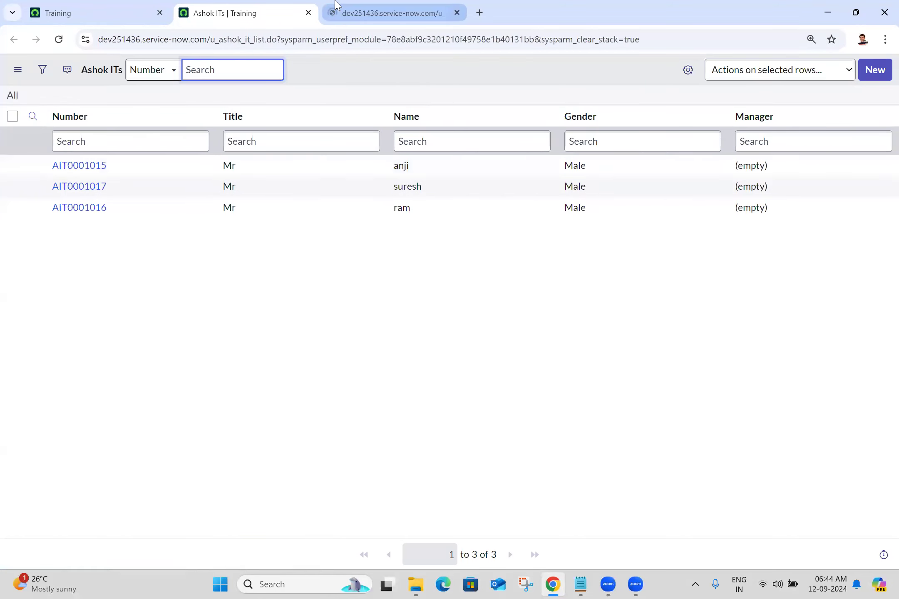
{"action": "left_click", "coordinate": [335, 5]}
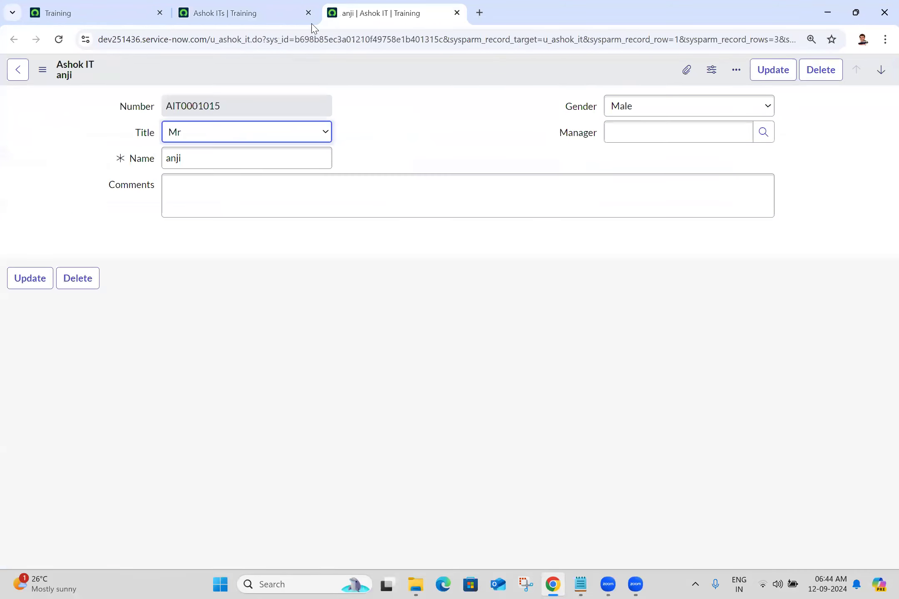
{"action": "right_click", "coordinate": [141, 113]}
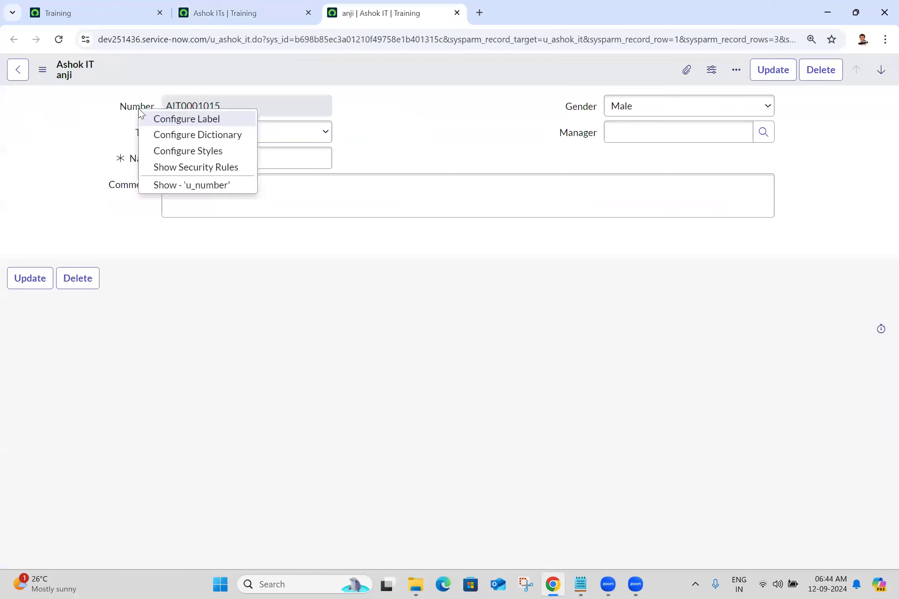
{"action": "left_click", "coordinate": [182, 140]}
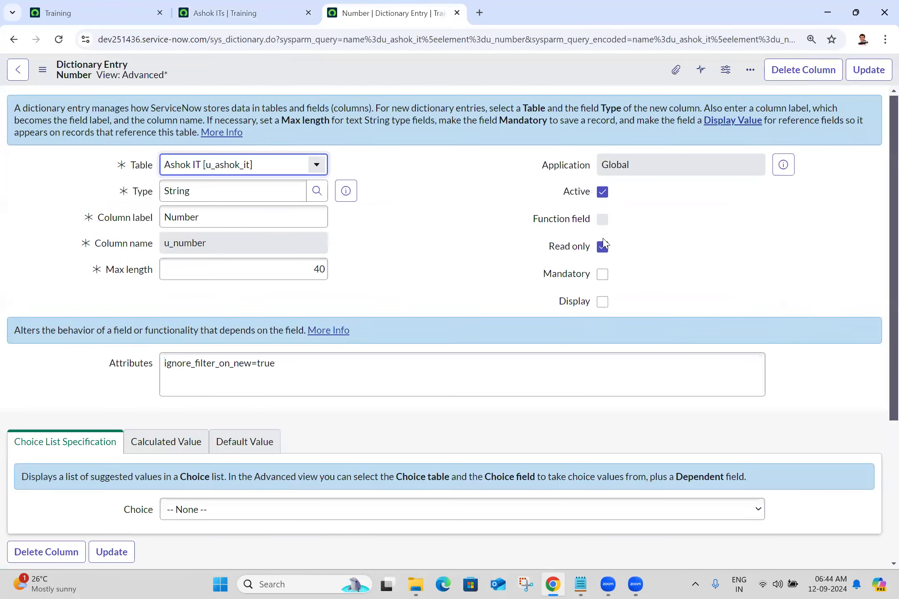
{"action": "left_click", "coordinate": [603, 246]}
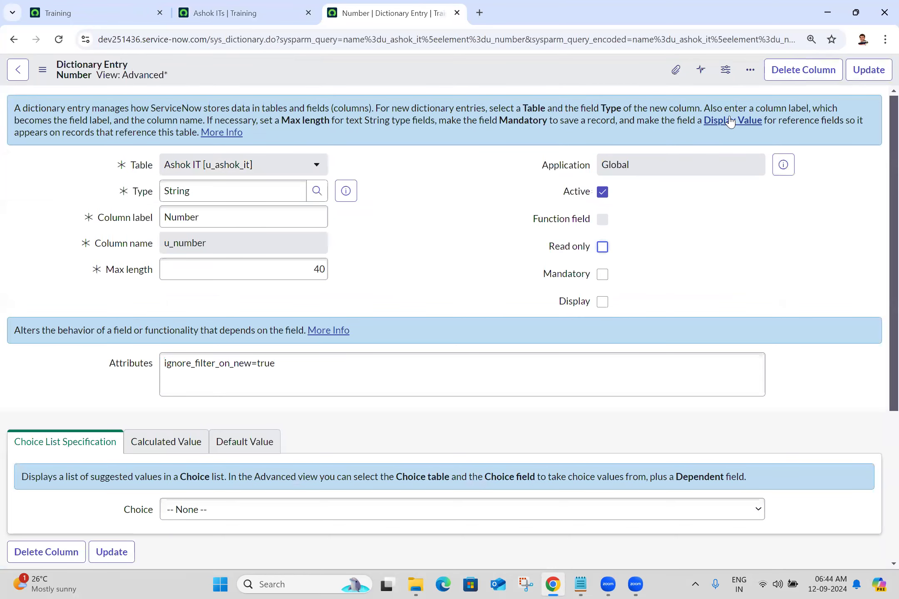
{"action": "left_click", "coordinate": [879, 70]}
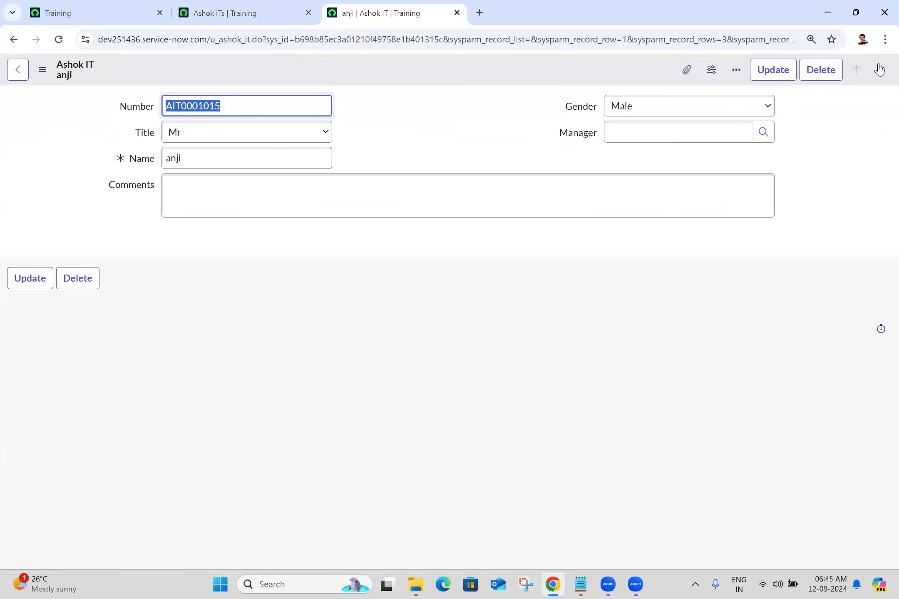
Copy the number AIT0001015 into the second Ashok IT record, refresh the list, and close the separate record form.
{"action": "left_click", "coordinate": [246, 6]}
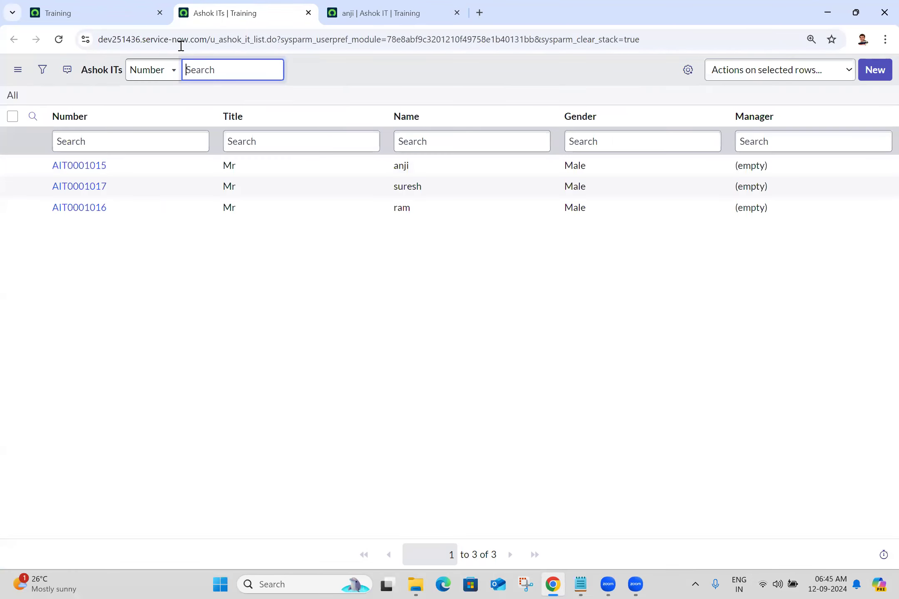
{"action": "left_click", "coordinate": [15, 99]}
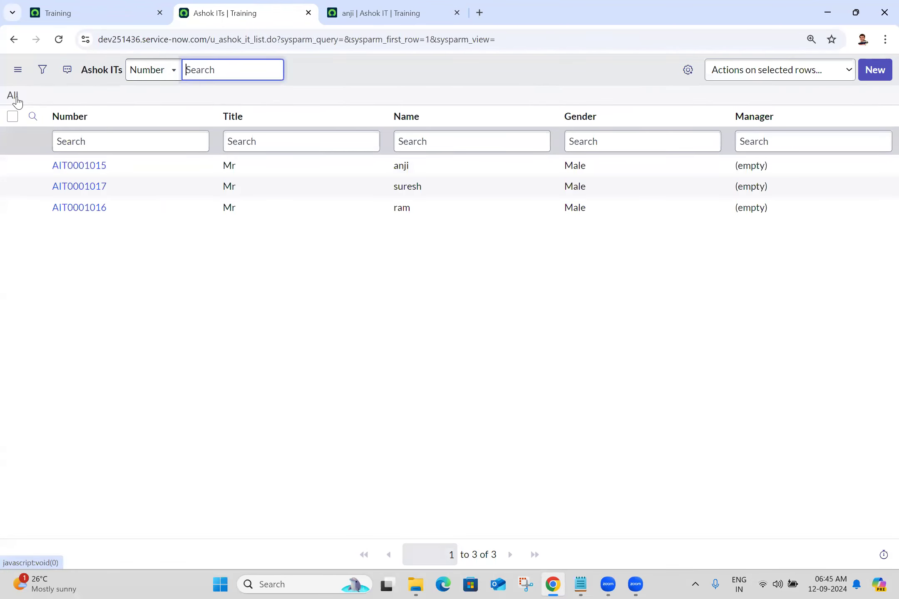
{"action": "left_click_drag", "start_coordinate": [136, 167], "coordinate": [47, 174]}
{"action": "key", "text": "ctrl+c"}
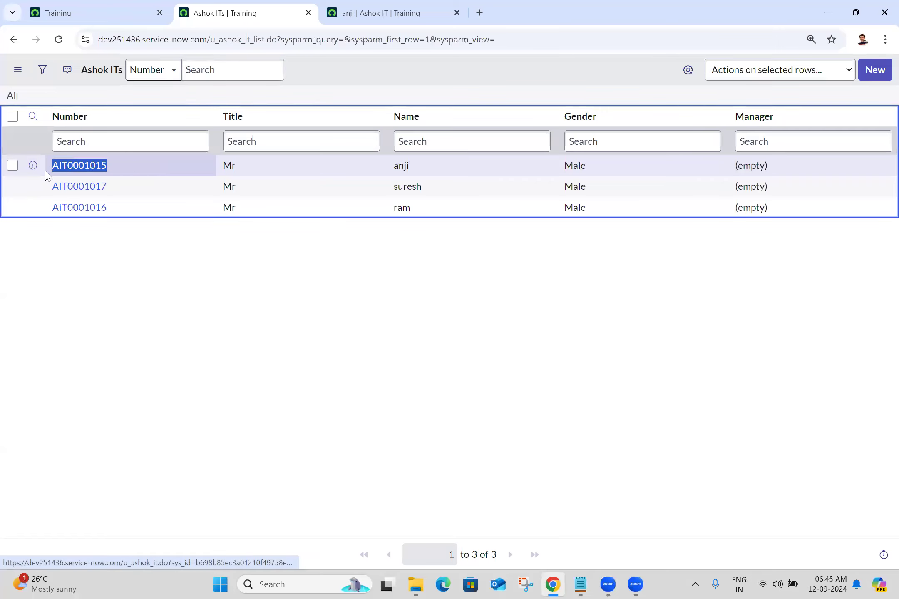
{"action": "double_click", "coordinate": [140, 189]}
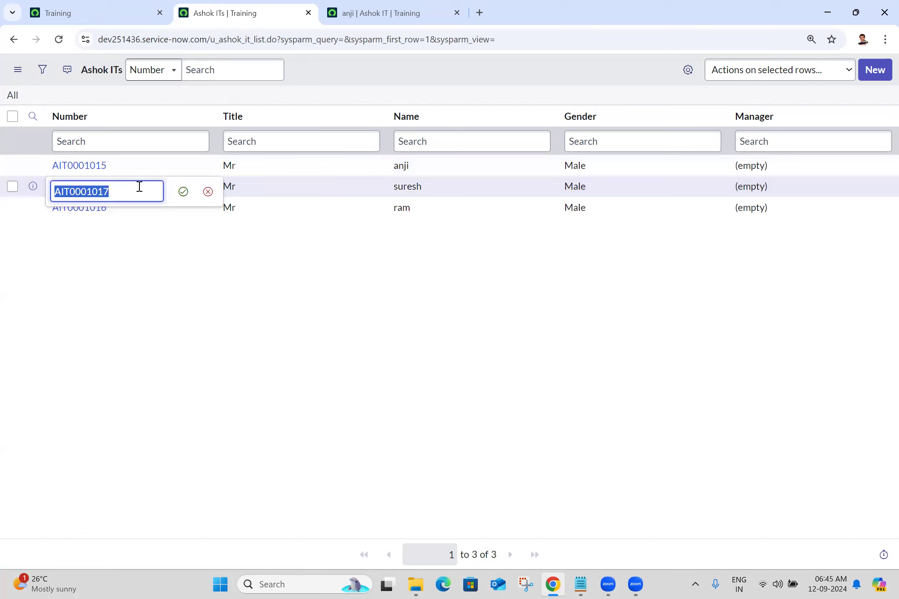
{"action": "key", "text": "ctrl+v"}
{"action": "left_click", "coordinate": [183, 192]}
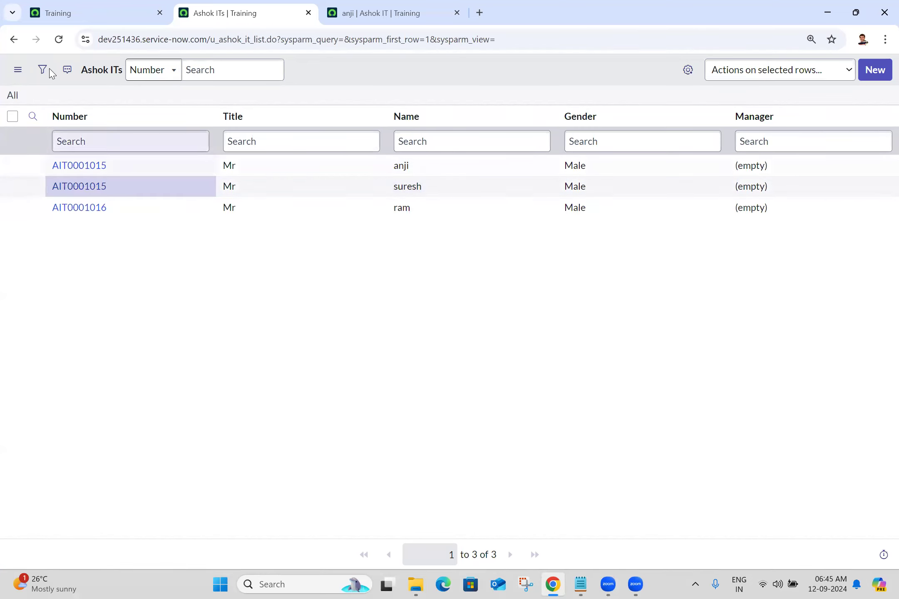
{"action": "left_click", "coordinate": [12, 99]}
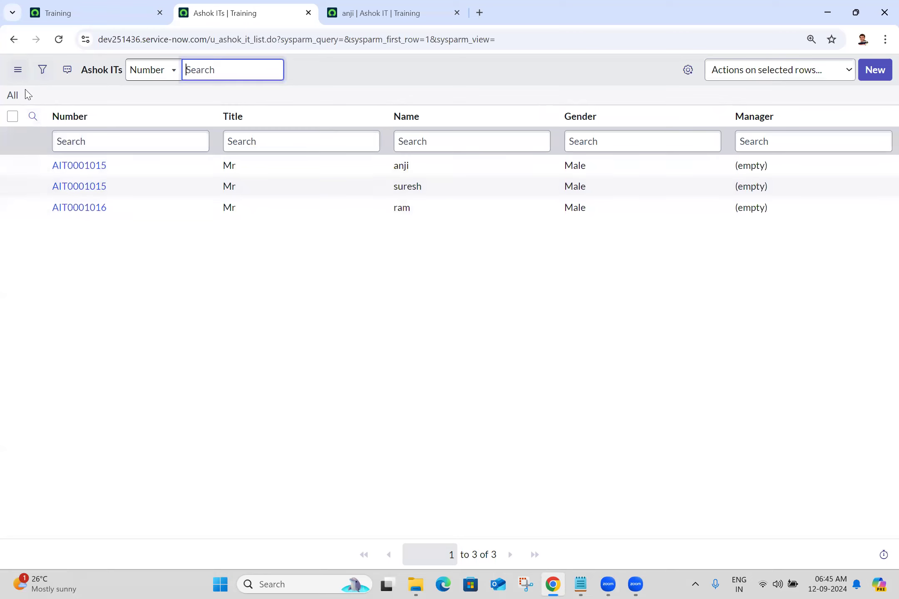
{"action": "left_click", "coordinate": [13, 97]}
{"action": "left_click", "coordinate": [249, 305]}
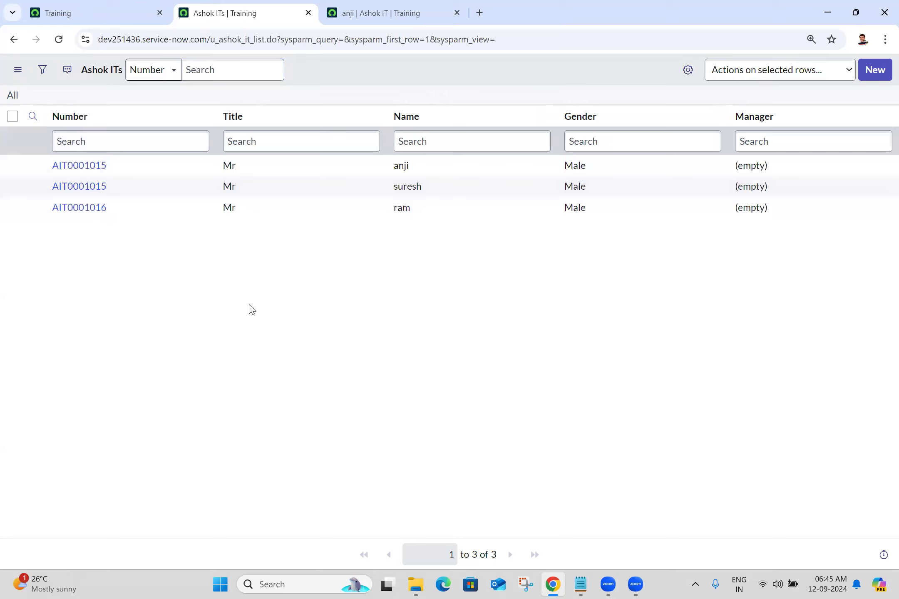
{"action": "left_click", "coordinate": [456, 13]}
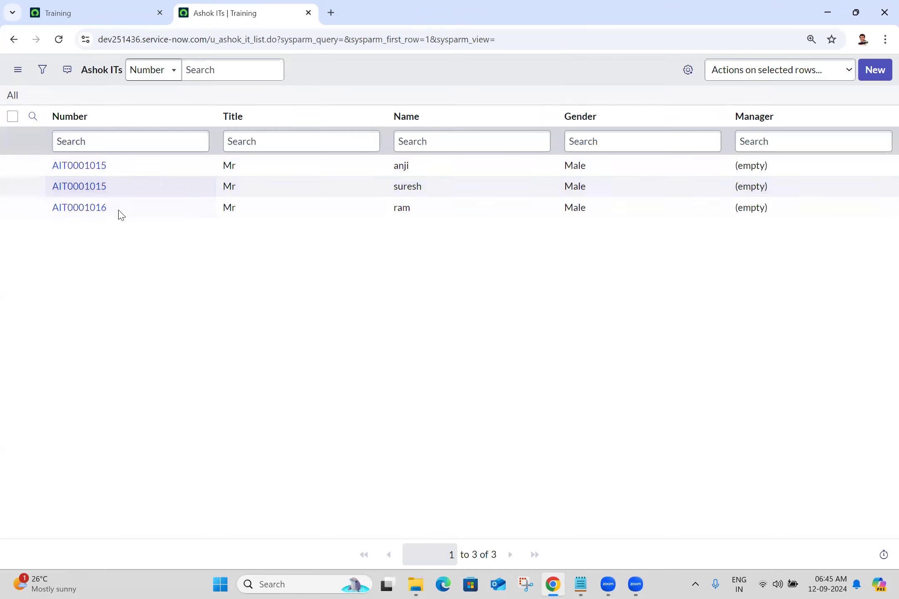
{"action": "left_click", "coordinate": [141, 172]}
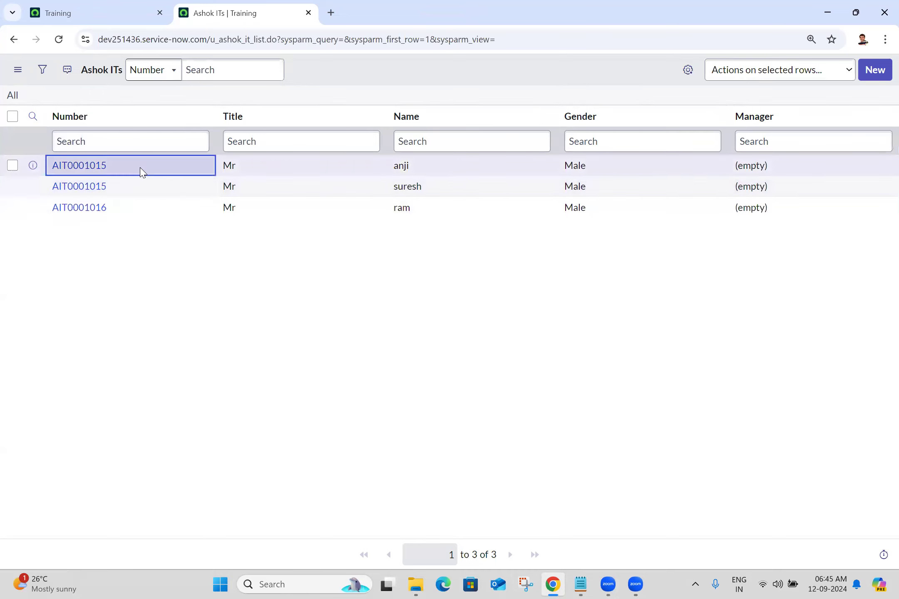
{"action": "left_click", "coordinate": [141, 171]}
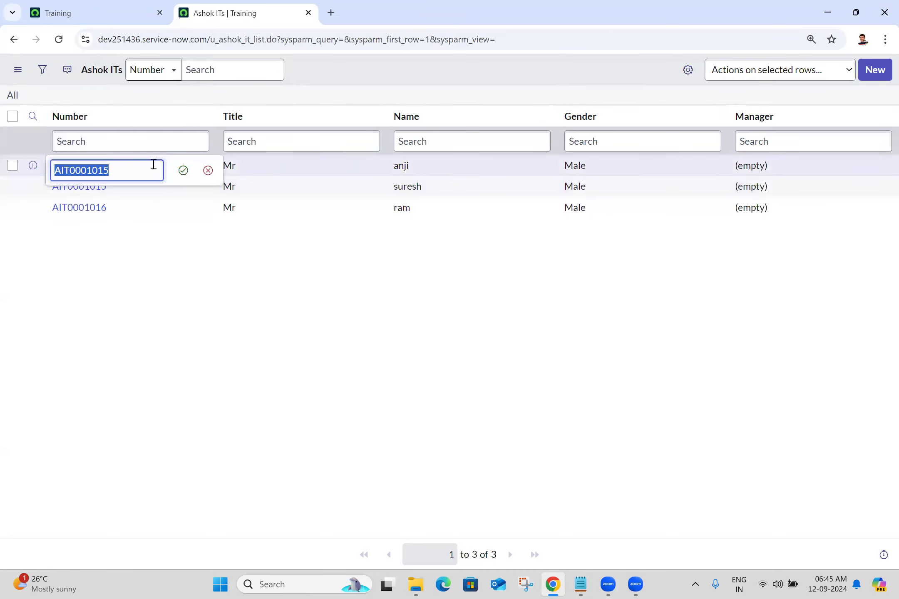
{"action": "left_click", "coordinate": [208, 171]}
Set the second record's number to AIT0001017 in the list and save it.
{"action": "left_click", "coordinate": [142, 191]}
{"action": "left_click", "coordinate": [143, 188]}
{"action": "key", "text": "BackSpace"}
{"action": "type", "text": "7"}
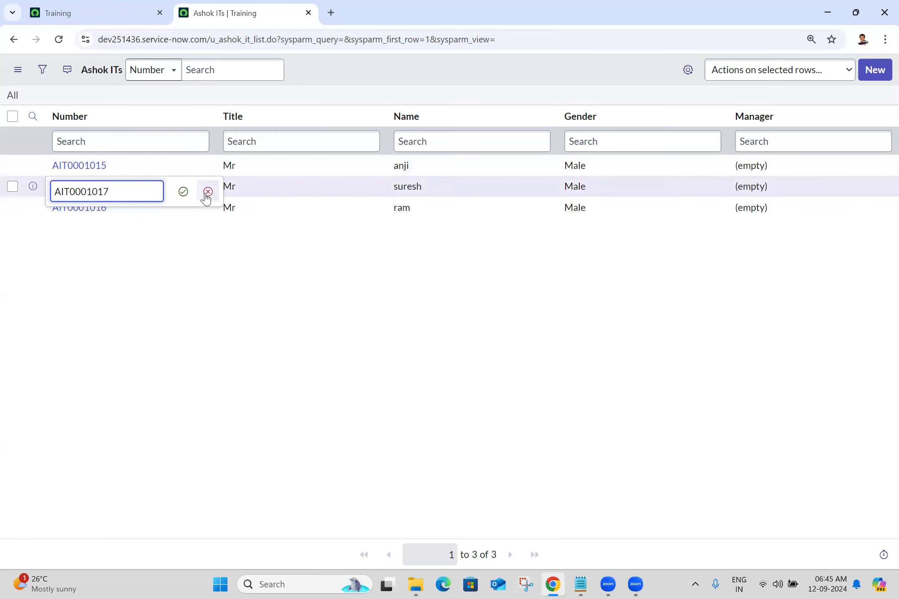
{"action": "left_click", "coordinate": [184, 191]}
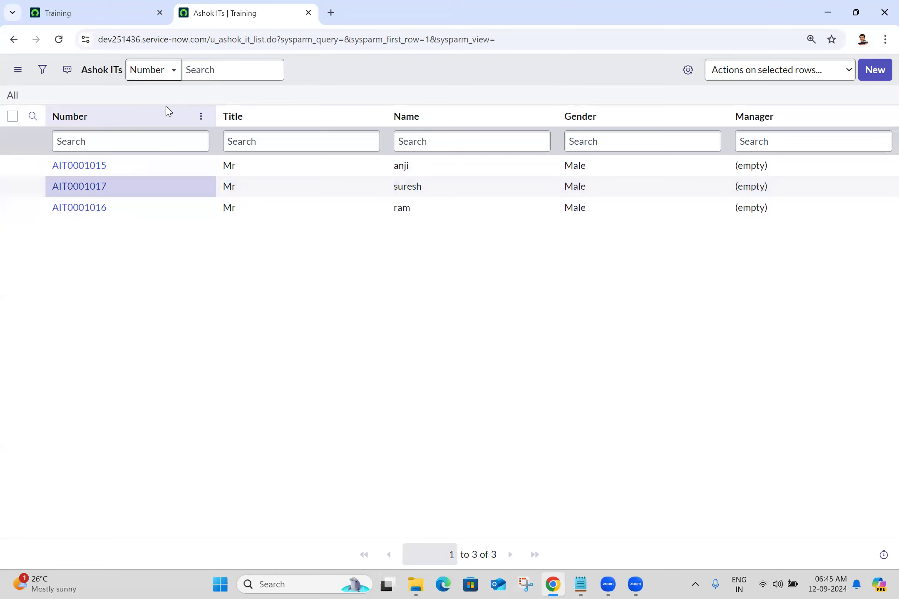
Open record AIT0001015 in a separate browser tab and open the dictionary entry of its Number field.
{"action": "left_click", "coordinate": [76, 175], "text": "ctrl"}
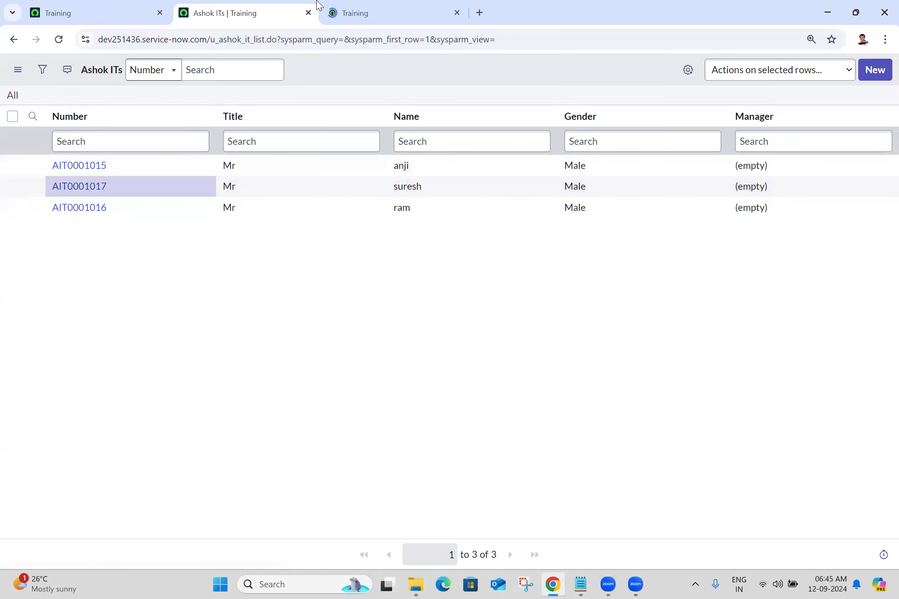
{"action": "left_click", "coordinate": [395, 9]}
{"action": "right_click", "coordinate": [313, 62]}
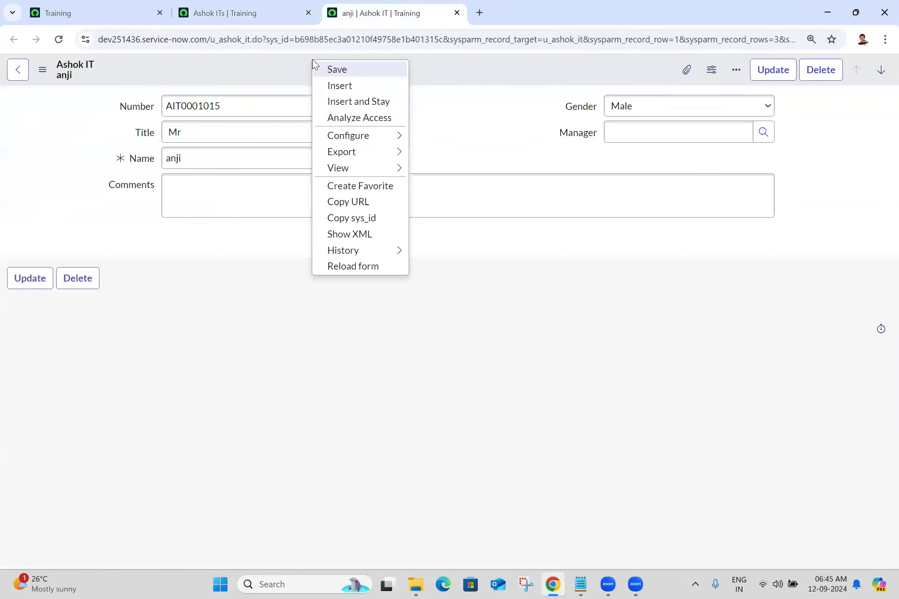
{"action": "mouse_move", "coordinate": [344, 139]}
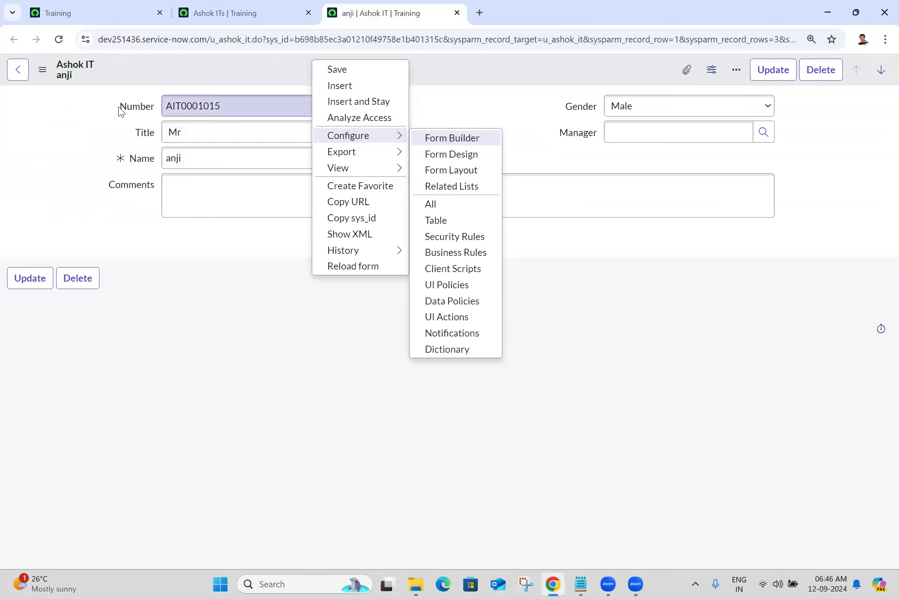
{"action": "left_click", "coordinate": [140, 109]}
{"action": "right_click", "coordinate": [140, 110]}
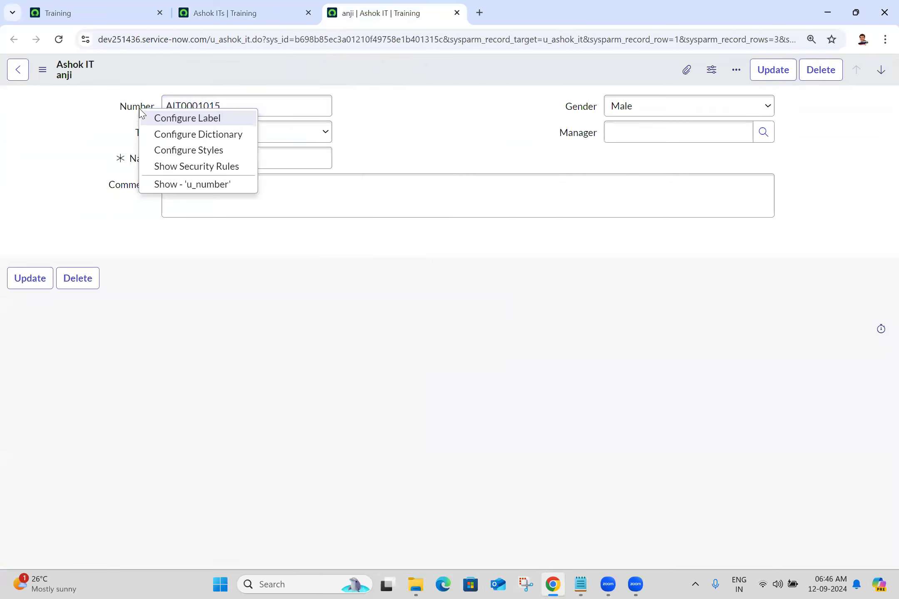
{"action": "left_click", "coordinate": [173, 134]}
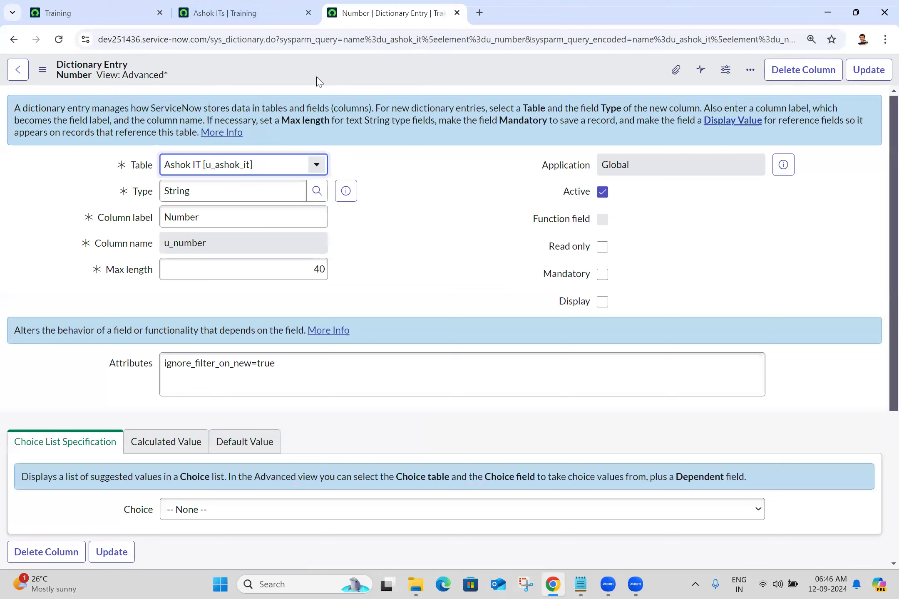
{"action": "left_click", "coordinate": [209, 40]}
{"action": "left_click_drag", "start_coordinate": [208, 40], "coordinate": [242, 47]}
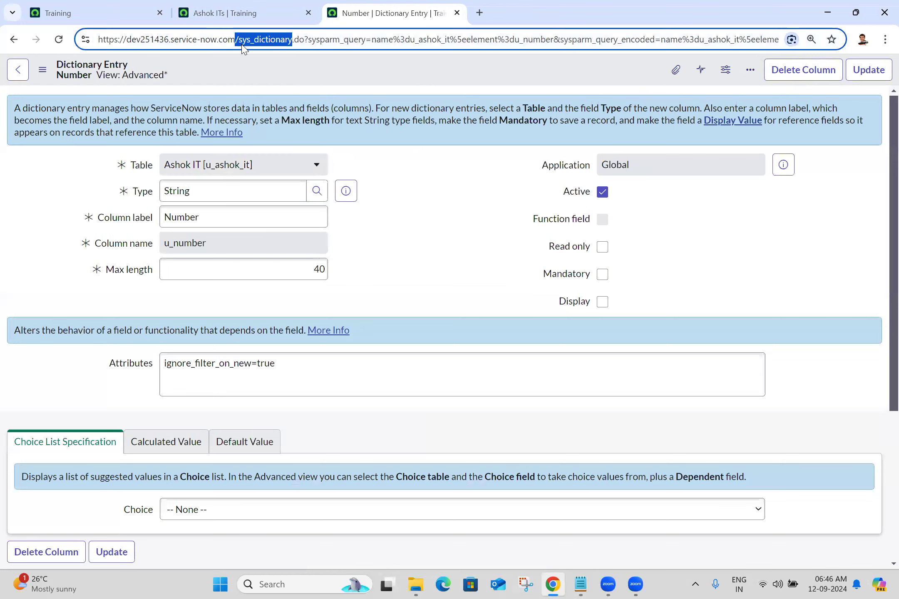
{"action": "left_click", "coordinate": [293, 85]}
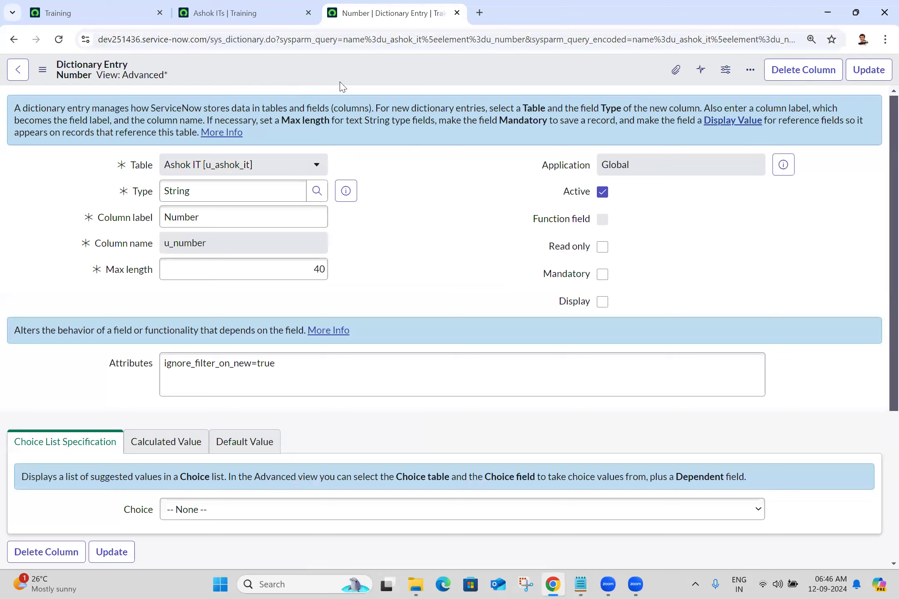
Add the Unique field to the Dictionary Entry form layout directly below Text index and save the layout.
{"action": "right_click", "coordinate": [387, 79]}
{"action": "mouse_move", "coordinate": [416, 208]}
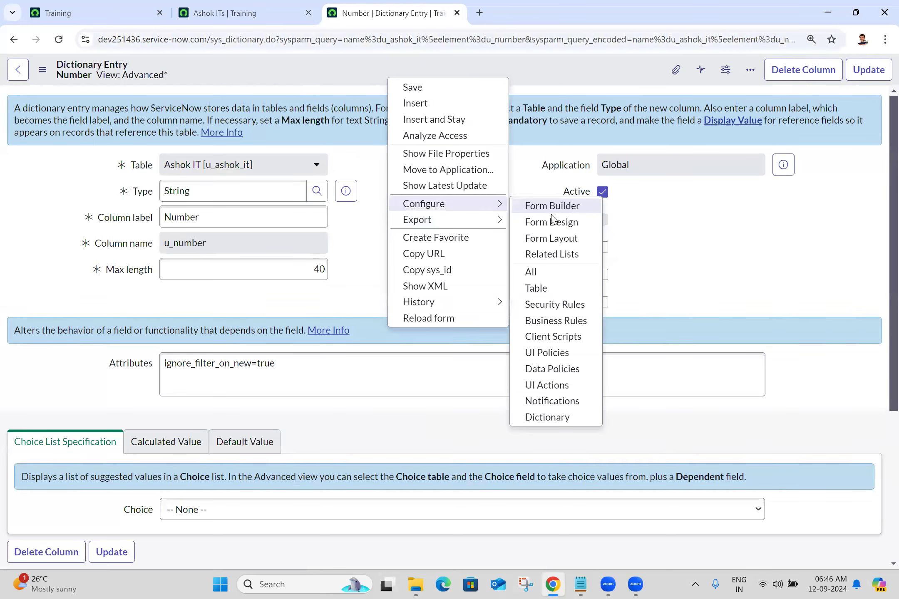
{"action": "left_click", "coordinate": [551, 240]}
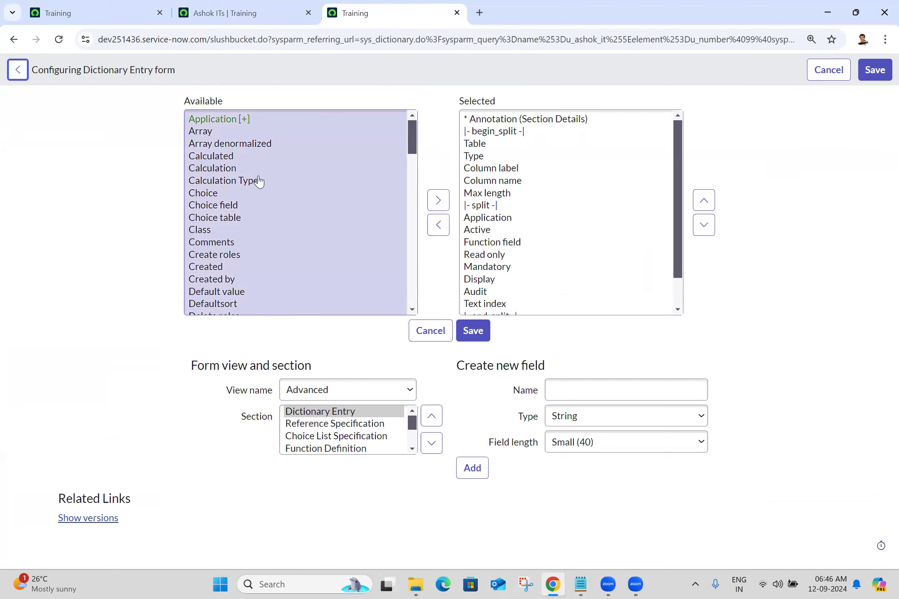
{"action": "left_click", "coordinate": [258, 180]}
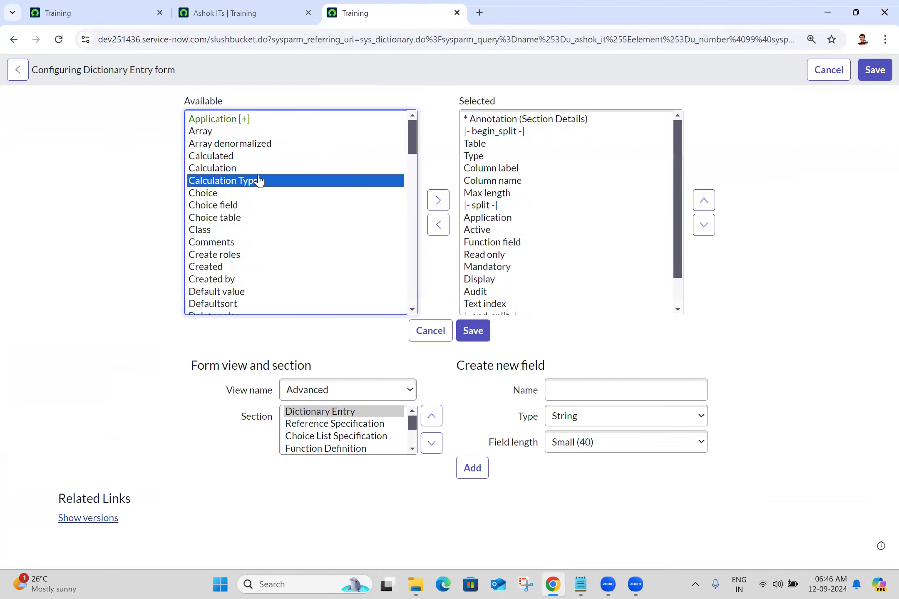
{"action": "key", "text": "u"}
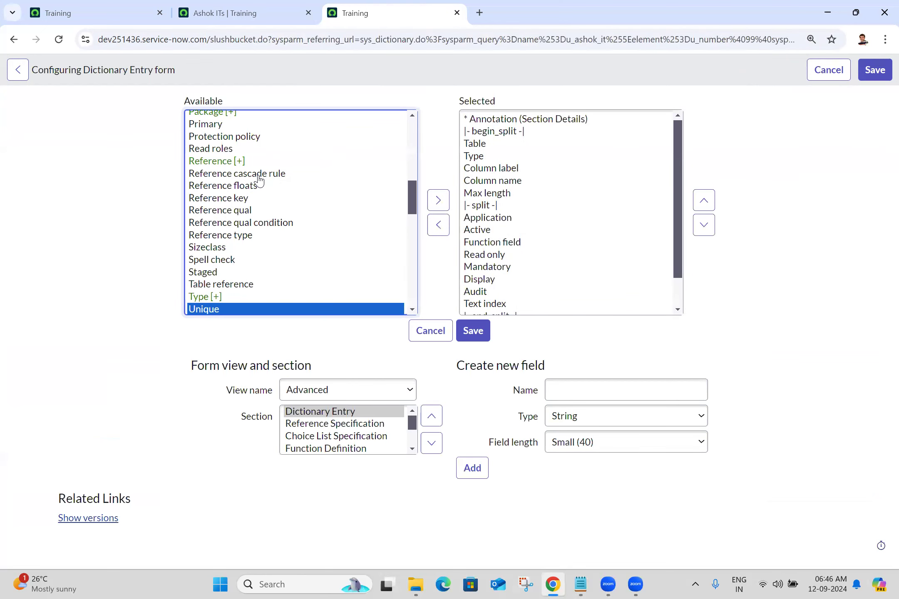
{"action": "left_click", "coordinate": [438, 201]}
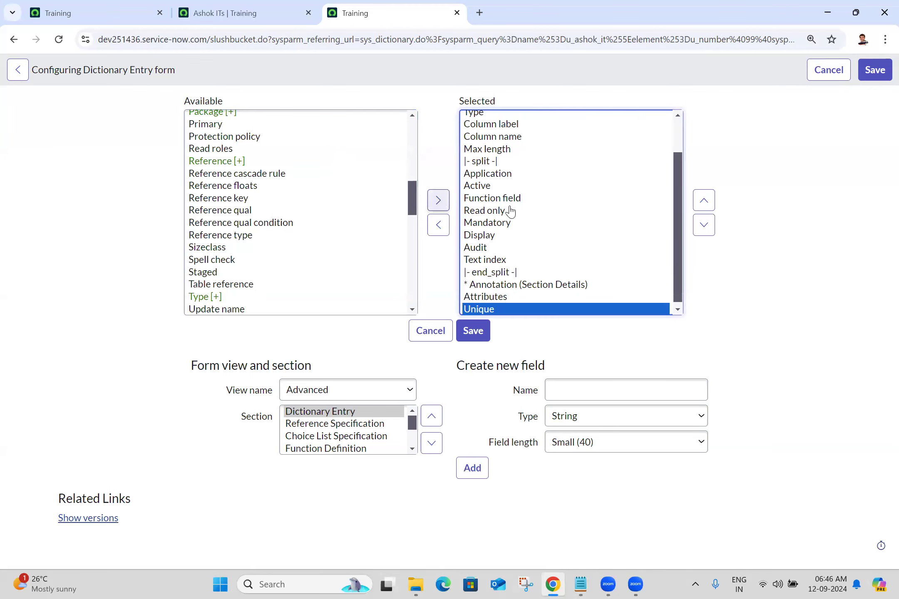
{"action": "left_click", "coordinate": [702, 201]}
{"action": "left_click", "coordinate": [702, 201]}
{"action": "left_click", "coordinate": [702, 201]}
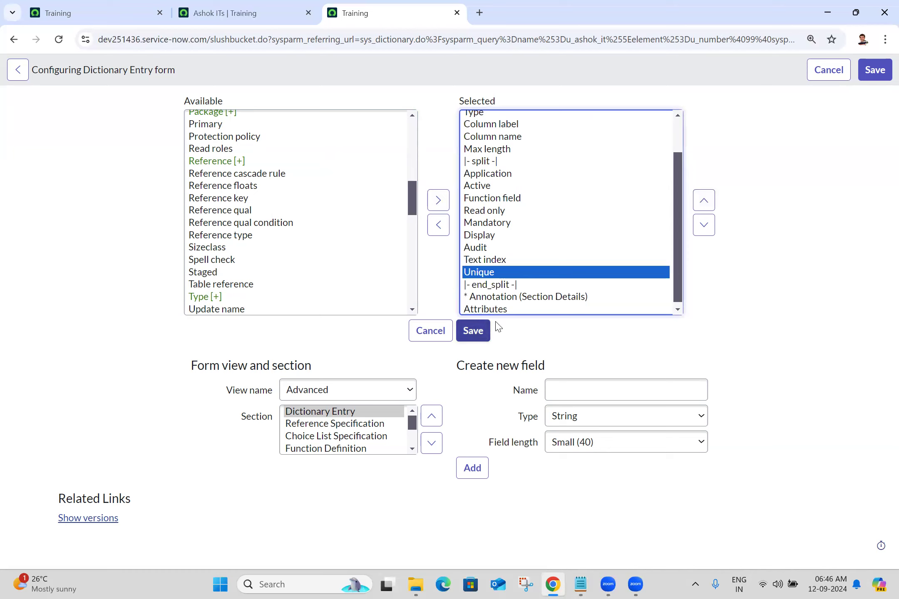
{"action": "left_click", "coordinate": [475, 331]}
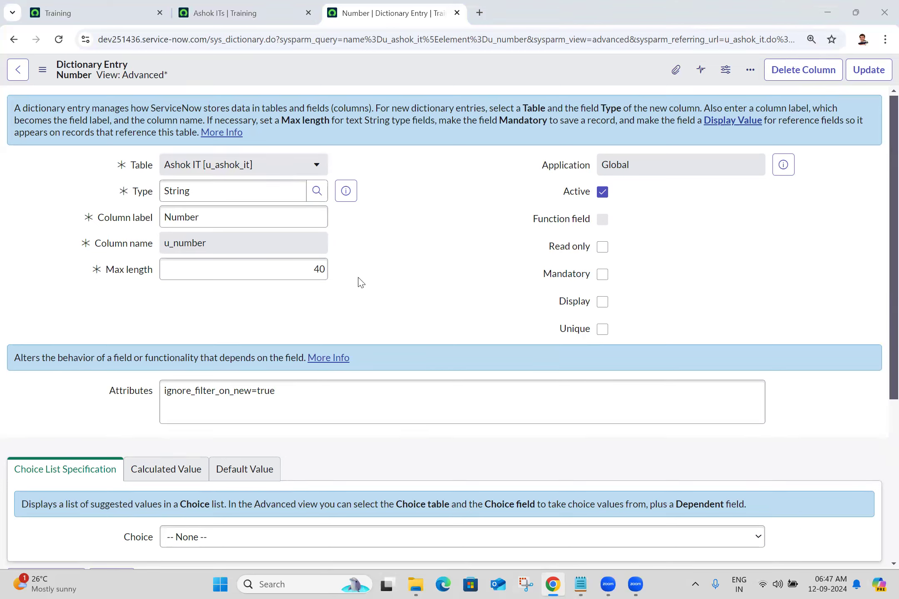
Turn on Unique in the Number field's dictionary entry, update it, and refresh the Ashok ITs list.
{"action": "left_click", "coordinate": [602, 329]}
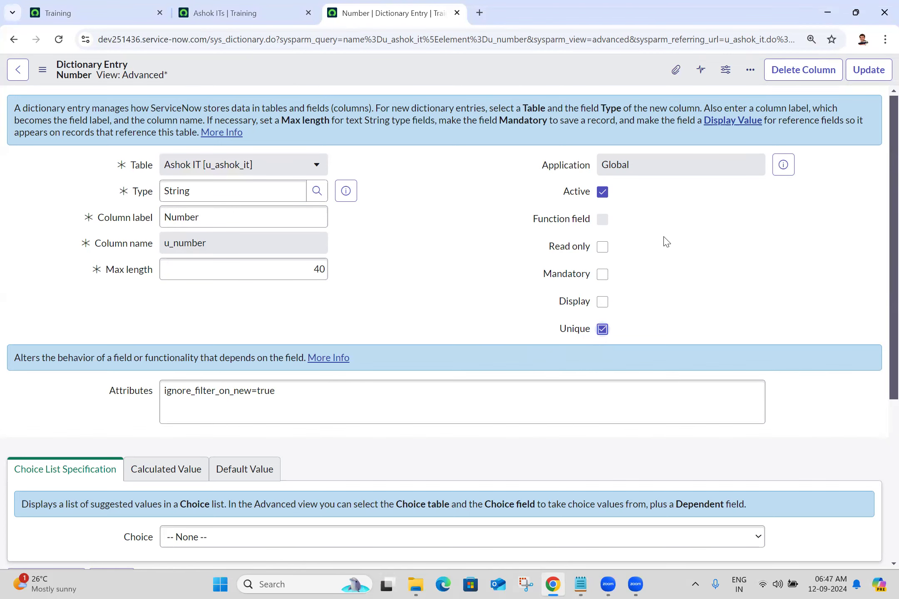
{"action": "left_click", "coordinate": [873, 69]}
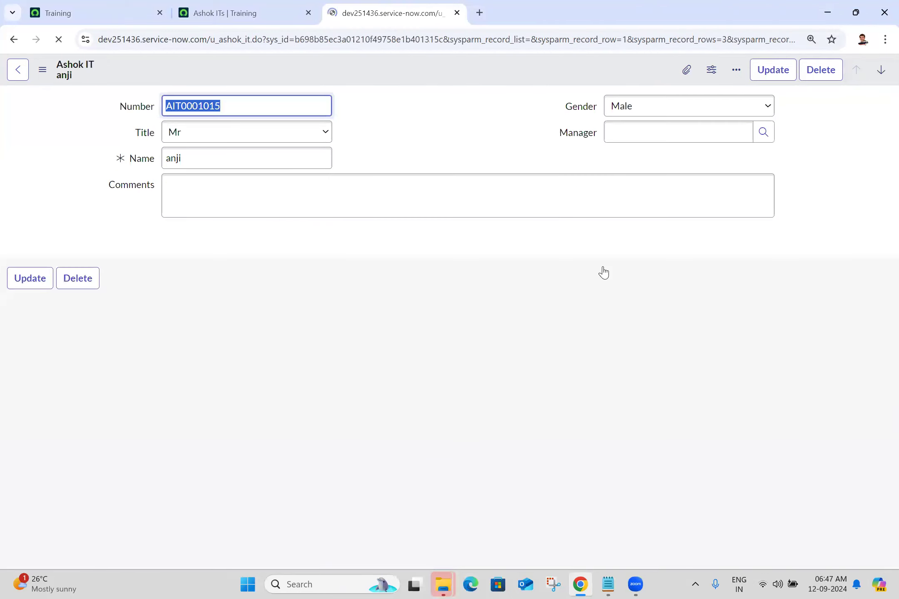
{"action": "left_click", "coordinate": [235, 9]}
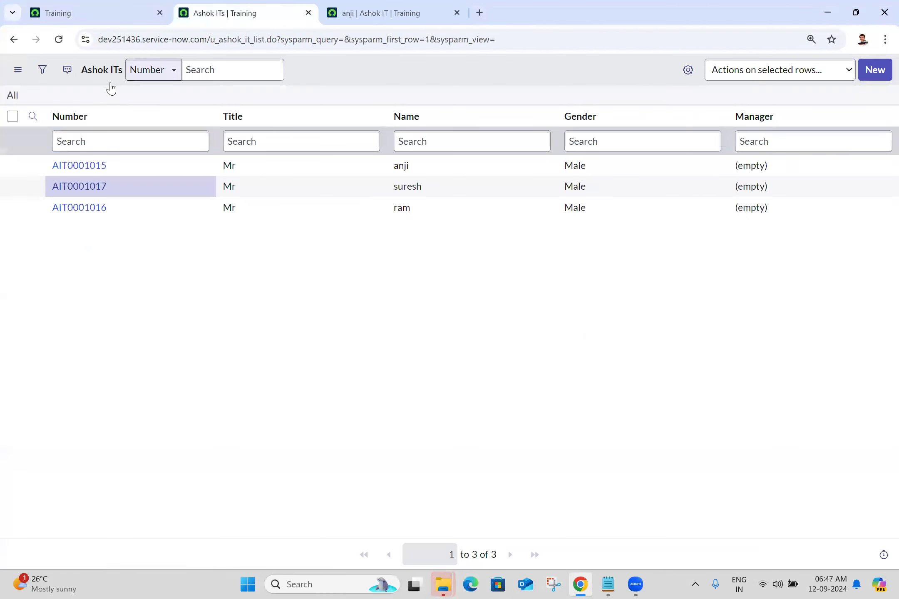
{"action": "left_click", "coordinate": [14, 99]}
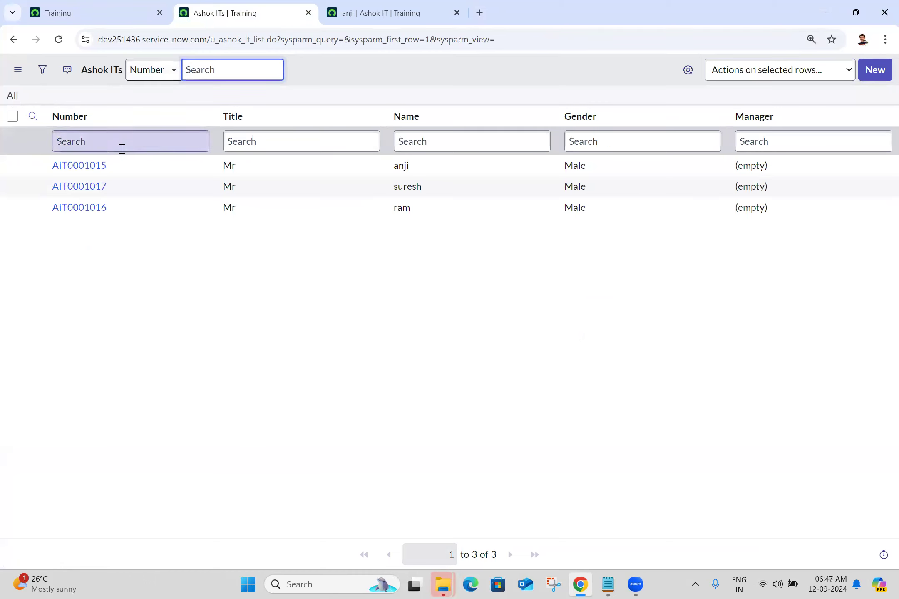
Try twice to change the second record's number to AIT0001015 directly in the Ashok ITs list.
{"action": "left_click", "coordinate": [132, 191]}
{"action": "double_click", "coordinate": [133, 191]}
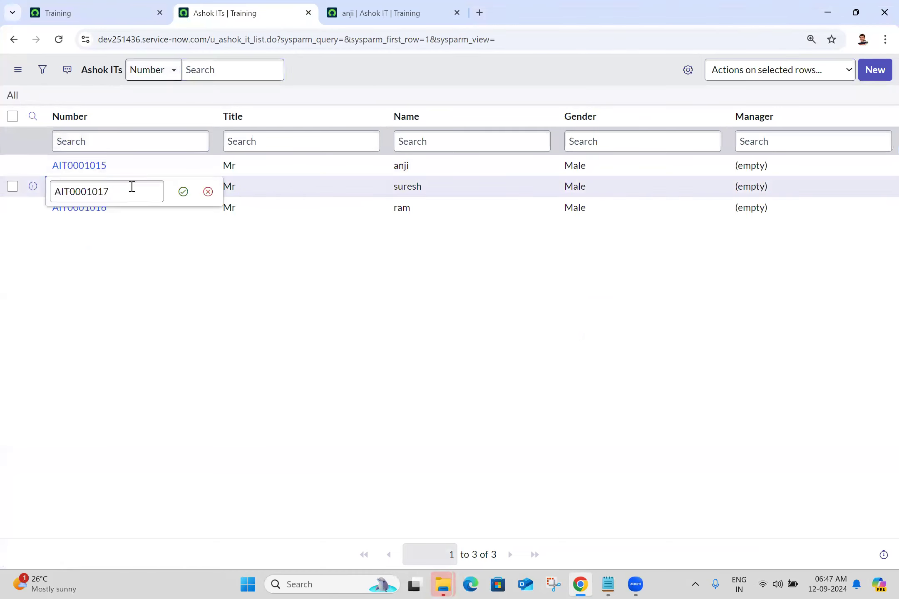
{"action": "left_click", "coordinate": [131, 187]}
{"action": "key", "text": "BackSpace"}
{"action": "type", "text": "5"}
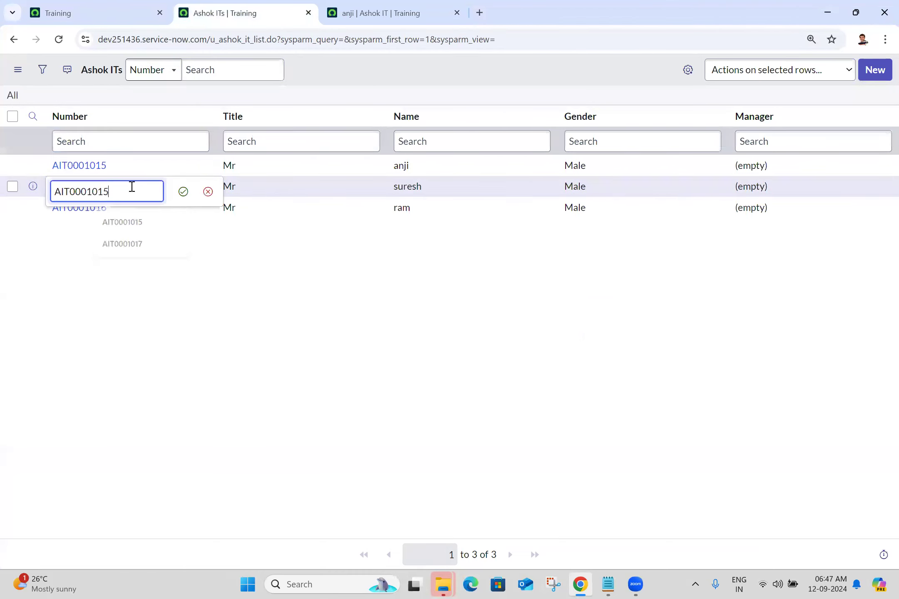
{"action": "left_click", "coordinate": [183, 191]}
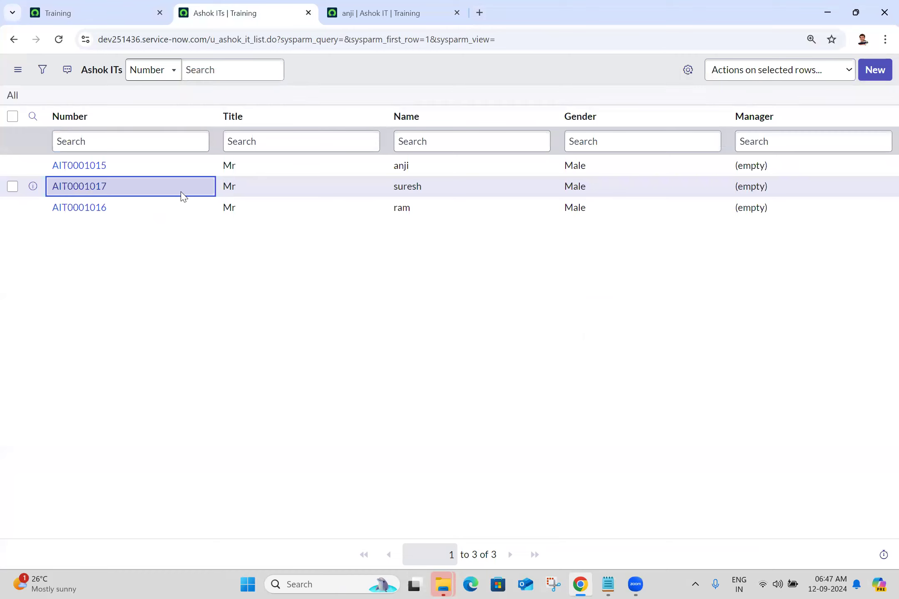
{"action": "double_click", "coordinate": [183, 196]}
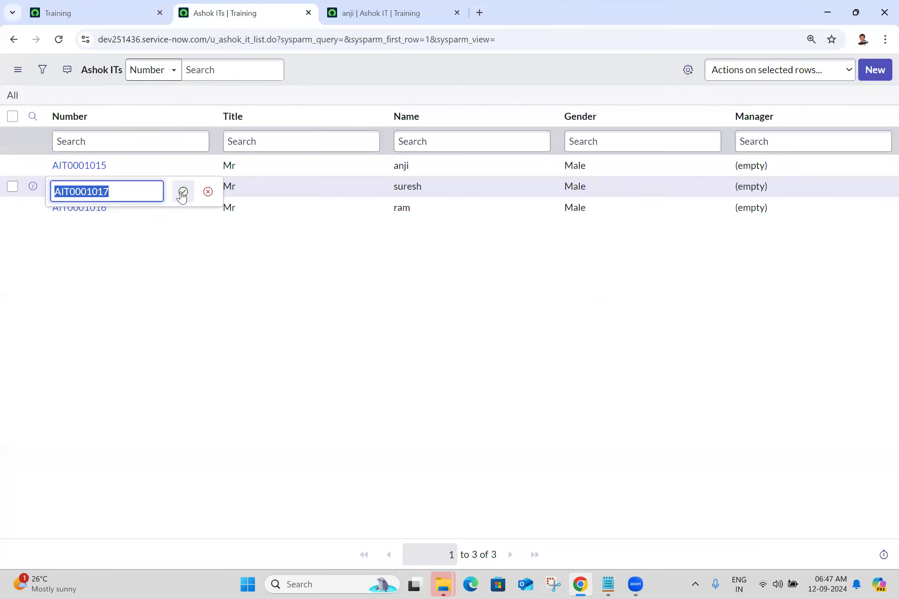
{"action": "left_click", "coordinate": [135, 200]}
{"action": "key", "text": "BackSpace"}
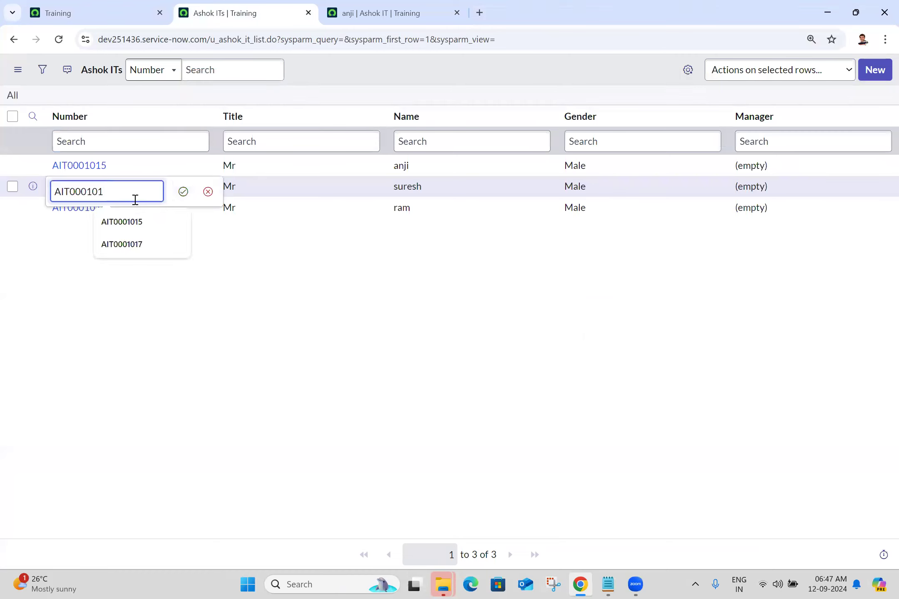
{"action": "type", "text": "5"}
{"action": "left_click", "coordinate": [183, 193]}
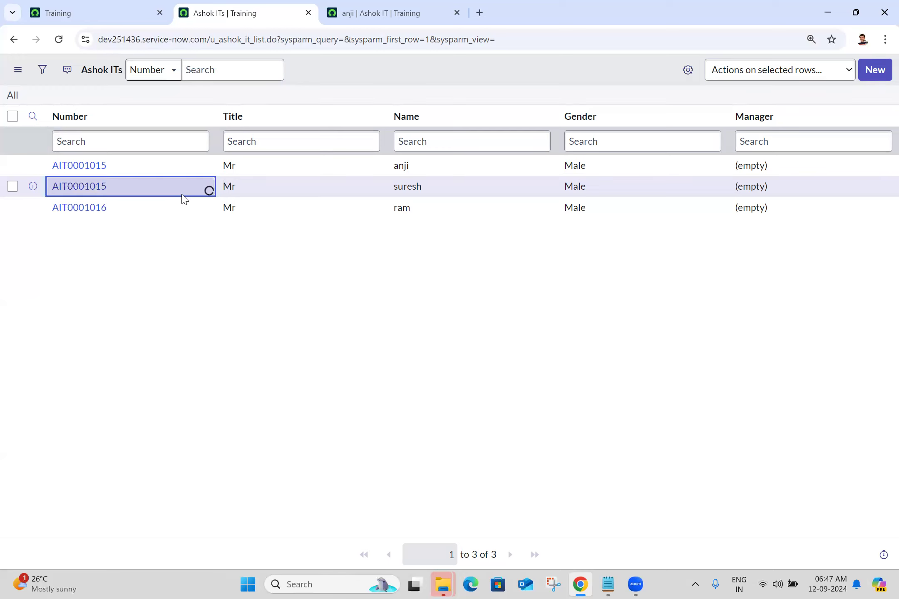
Copy the number AIT0001015 from the list and open a blank Ashok IT form by setting sys_id to -1 in the record's URL.
{"action": "left_click_drag", "start_coordinate": [145, 167], "coordinate": [27, 177]}
{"action": "key", "text": "ctrl+c"}
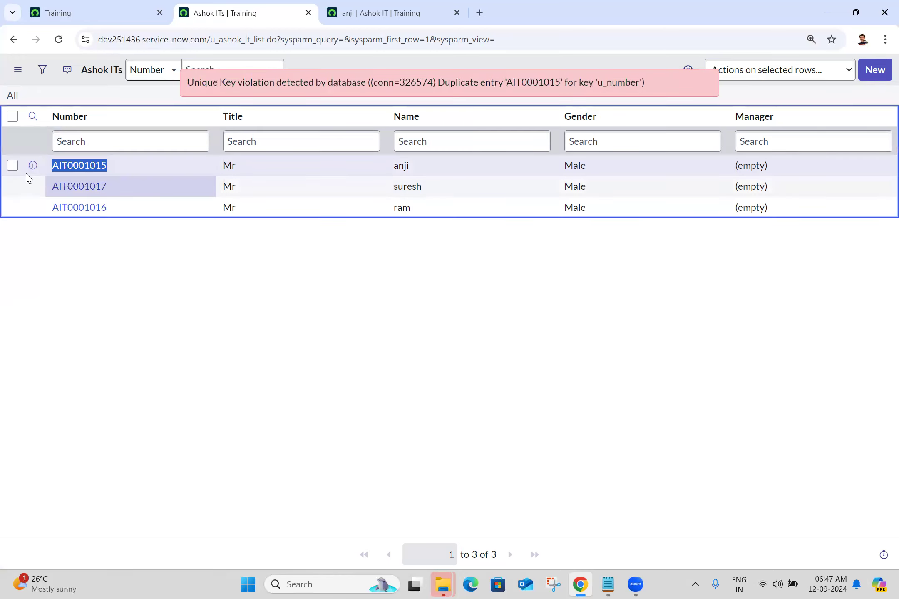
{"action": "left_click", "coordinate": [385, 10]}
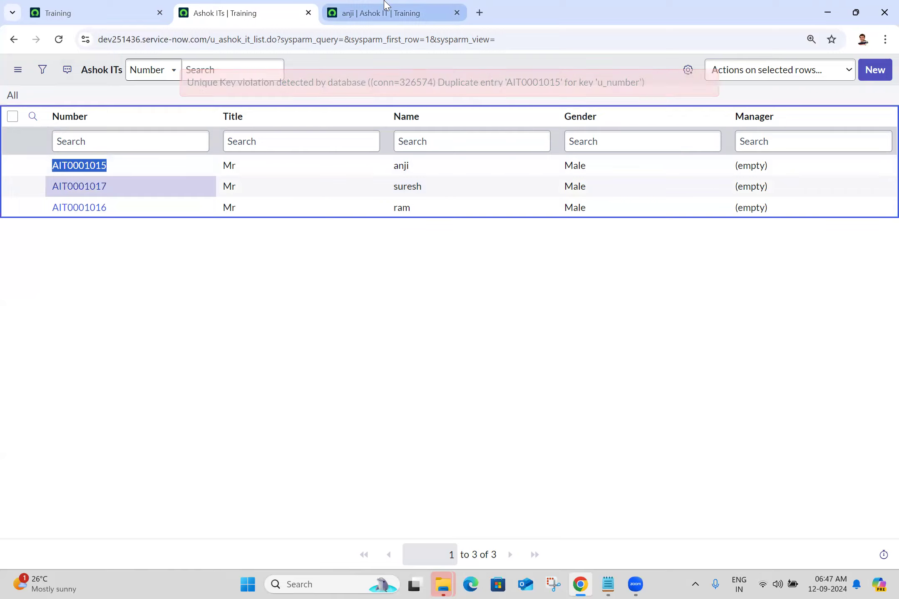
{"action": "double_click", "coordinate": [363, 40]}
{"action": "type", "text": "-1"}
{"action": "key", "text": "Return"}
Replace the new record's number with AIT0001015, enter the person's name, and try to save the record.
{"action": "double_click", "coordinate": [265, 104]}
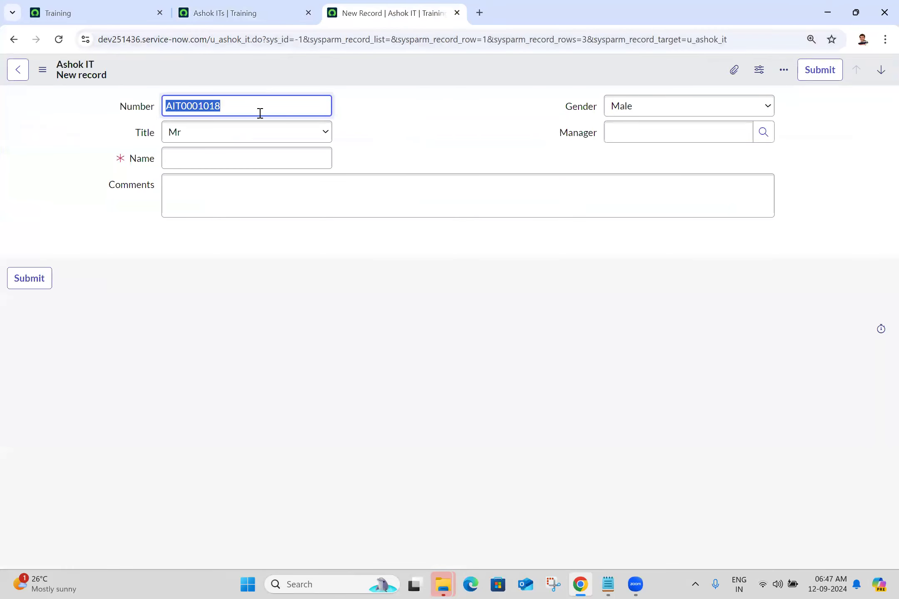
{"action": "key", "text": "ctrl+v"}
{"action": "left_click", "coordinate": [203, 151]}
{"action": "type", "text": "anji"}
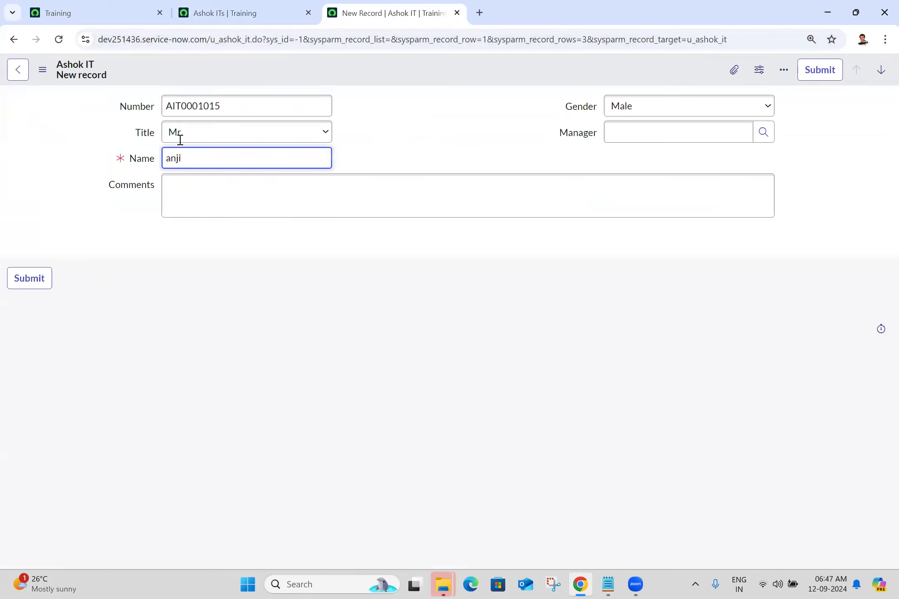
{"action": "left_click", "coordinate": [42, 69]}
{"action": "left_click", "coordinate": [73, 82]}
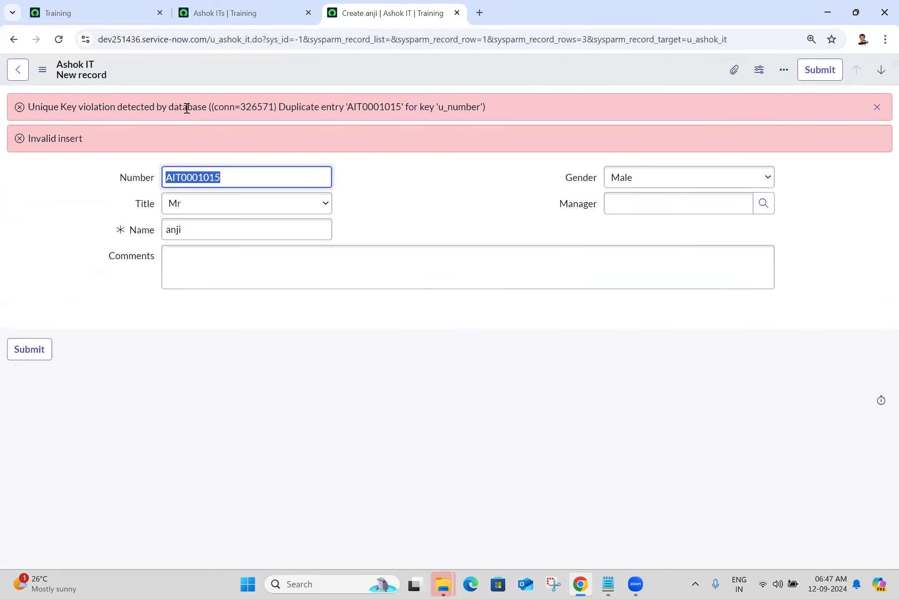
{"action": "double_click", "coordinate": [364, 104]}
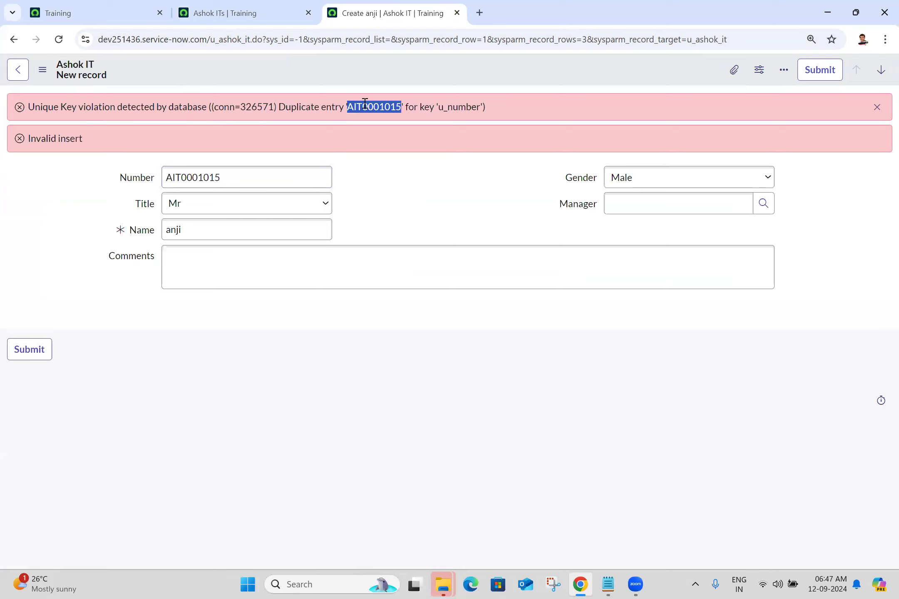
{"action": "triple_click", "coordinate": [364, 104]}
{"action": "triple_click", "coordinate": [45, 135]}
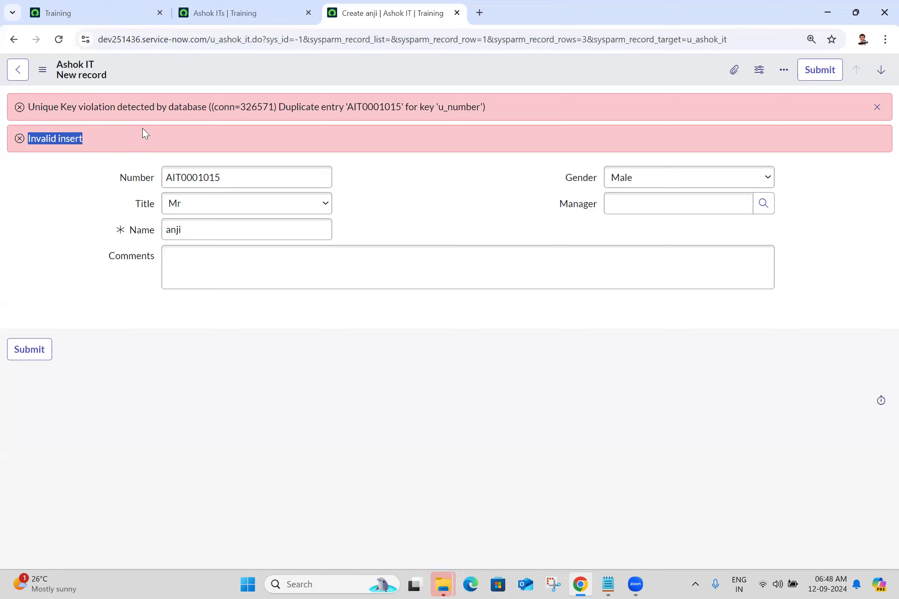
Turn on Read only in the Number field's dictionary entry and update it.
{"action": "right_click", "coordinate": [137, 182]}
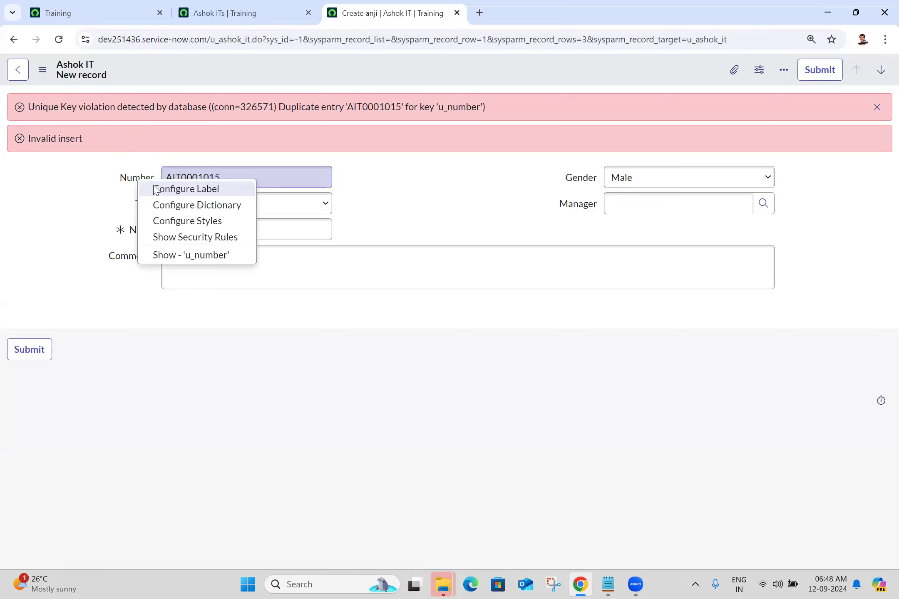
{"action": "left_click", "coordinate": [192, 206]}
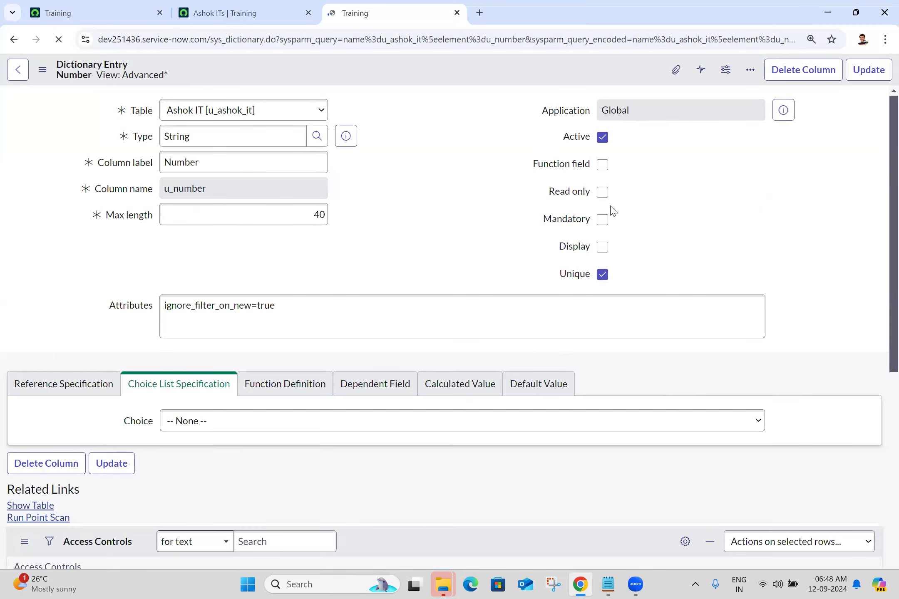
{"action": "left_click", "coordinate": [602, 247]}
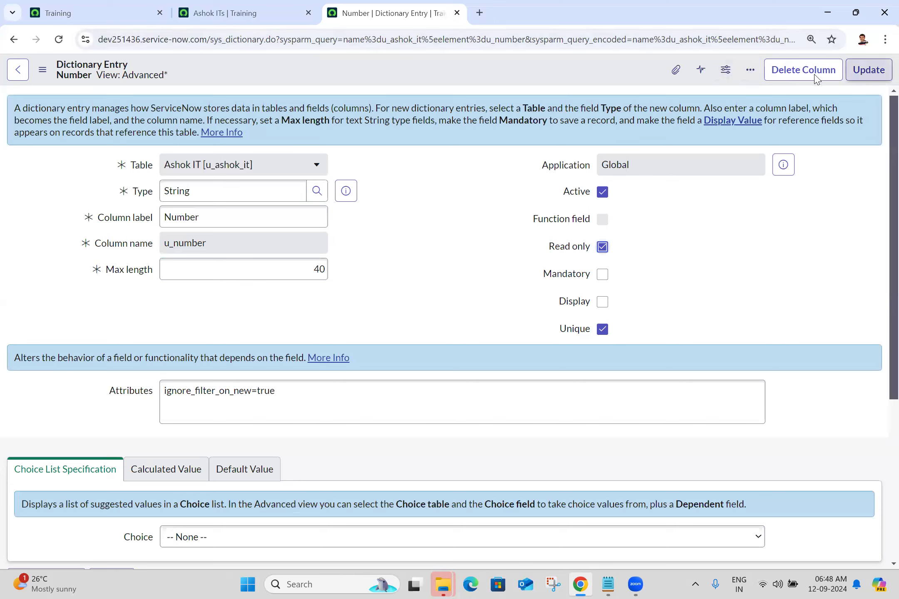
{"action": "left_click", "coordinate": [873, 71]}
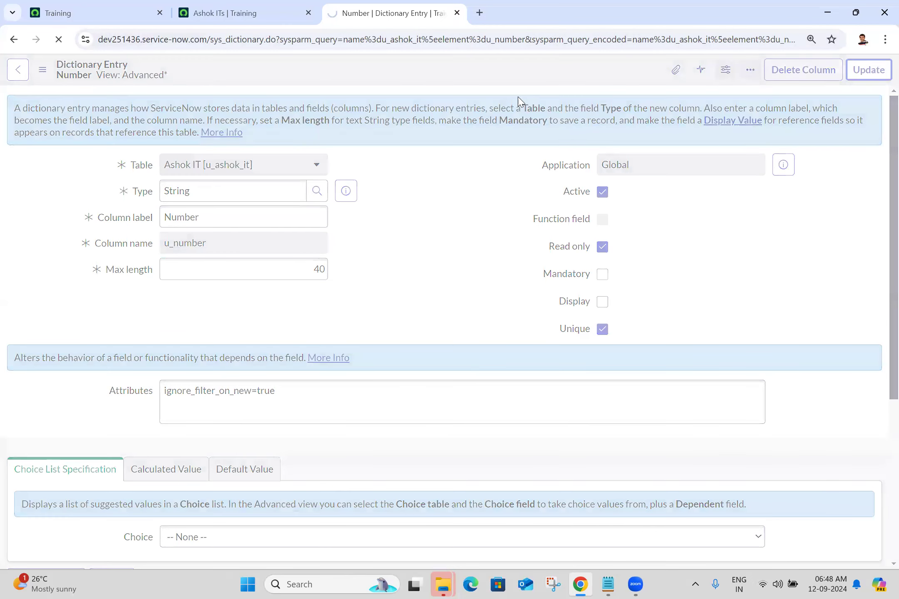
Close the dictionary entry and Ashok ITs list, filter the navigator for incident, and open Incident Create New in a separate browser tab.
{"action": "left_click", "coordinate": [456, 13]}
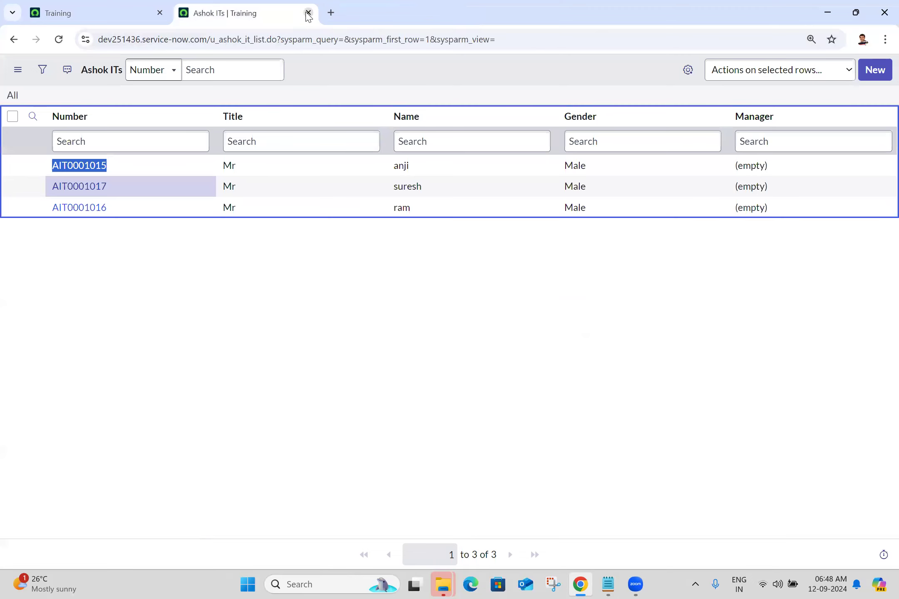
{"action": "left_click", "coordinate": [308, 13]}
{"action": "left_click", "coordinate": [147, 73]}
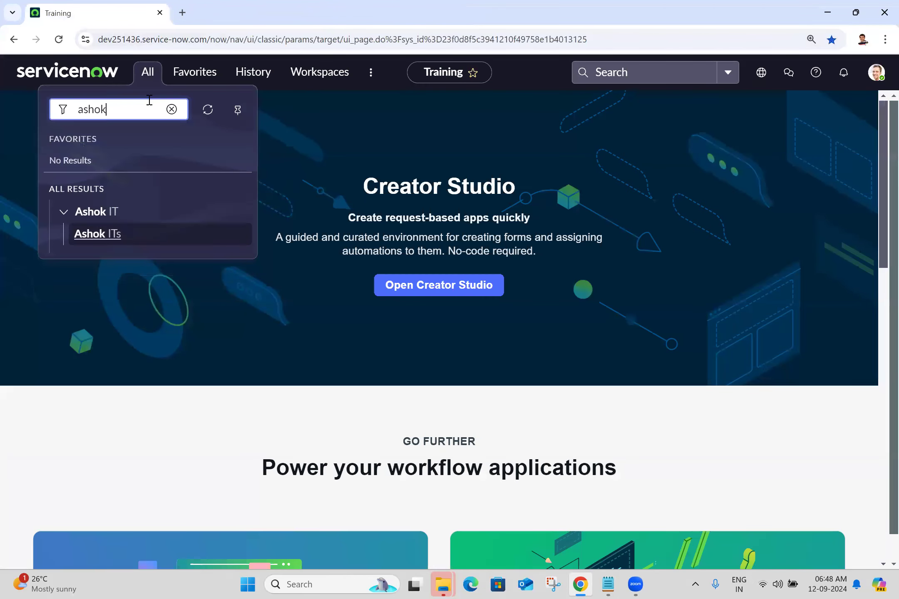
{"action": "key", "text": "ctrl+a"}
{"action": "type", "text": "in"}
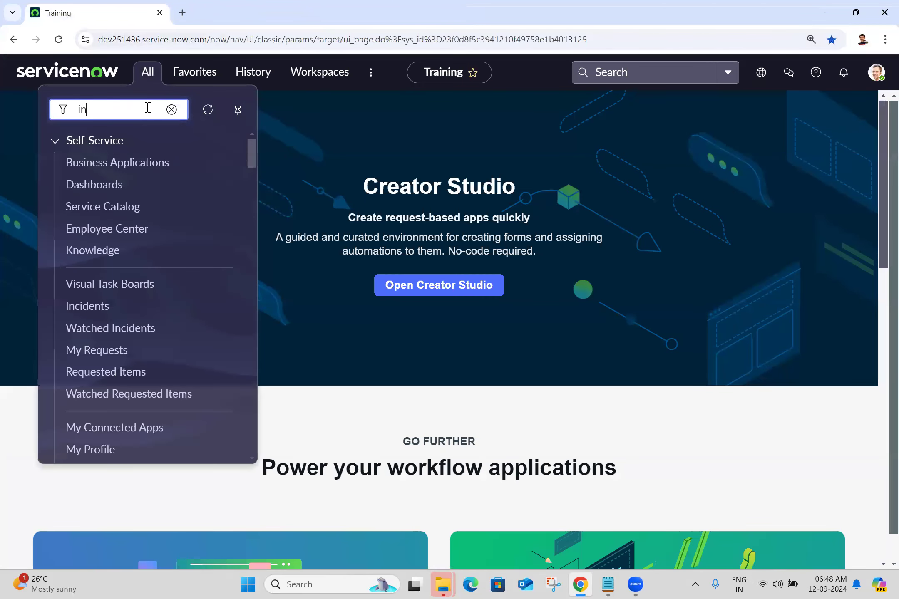
{"action": "type", "text": "cident"}
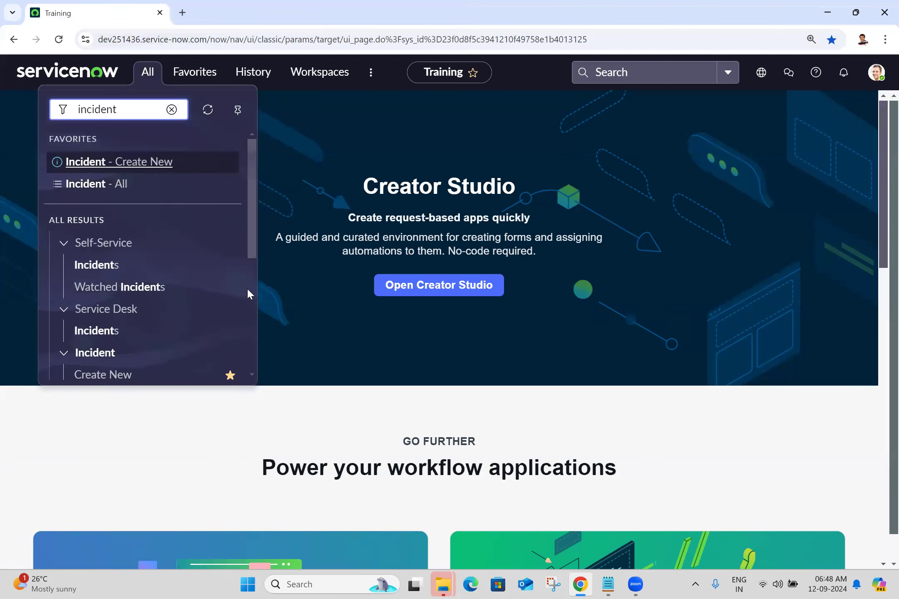
{"action": "left_click", "coordinate": [253, 302]}
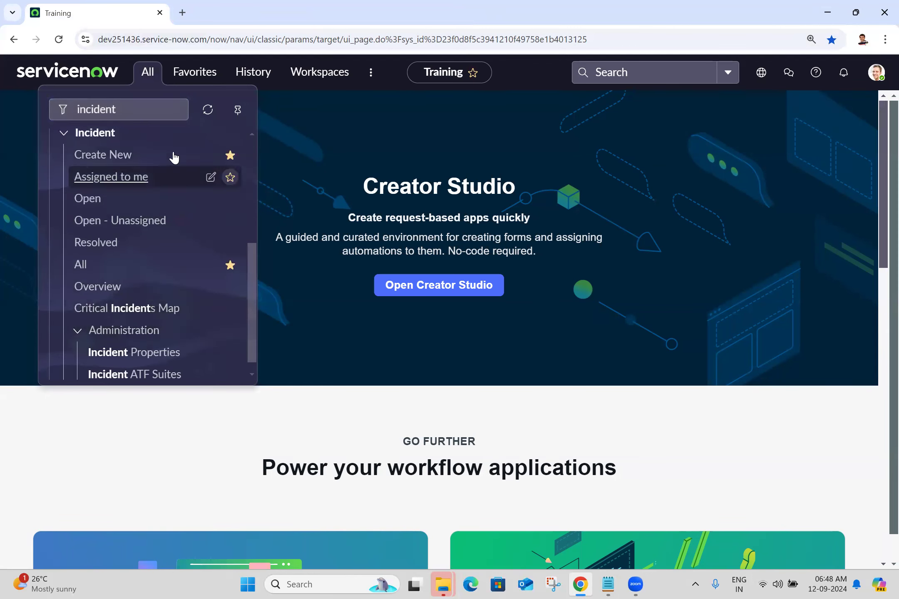
{"action": "middle_click", "coordinate": [117, 155]}
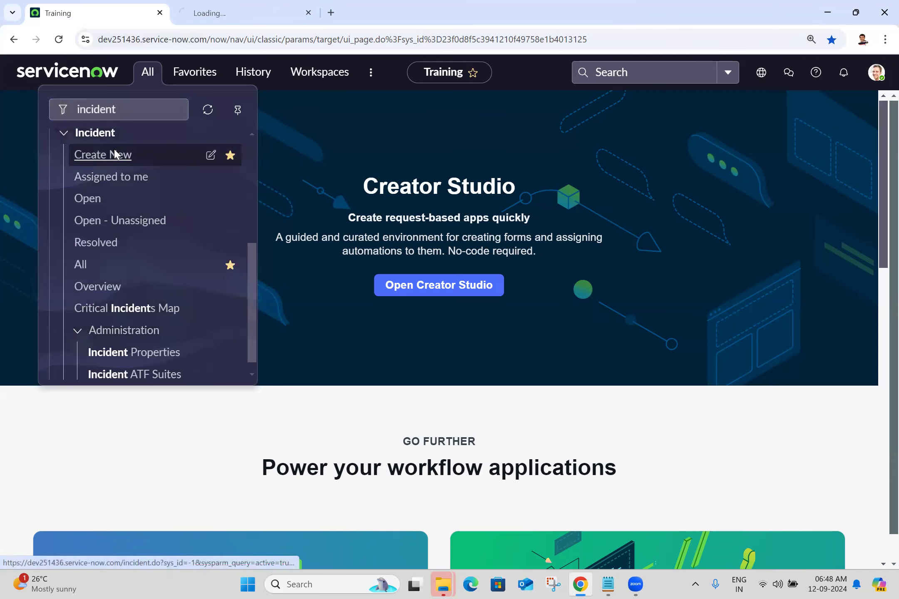
{"action": "left_click", "coordinate": [236, 5]}
Look over the Incident modules in the application navigator and the saved favorites on the Training home page.
{"action": "left_click", "coordinate": [119, 6]}
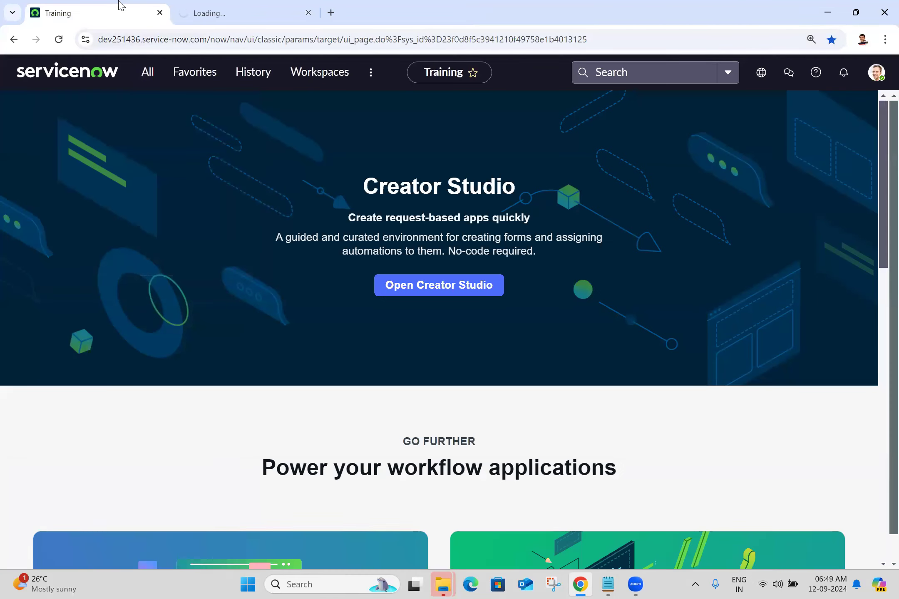
{"action": "left_click", "coordinate": [146, 75]}
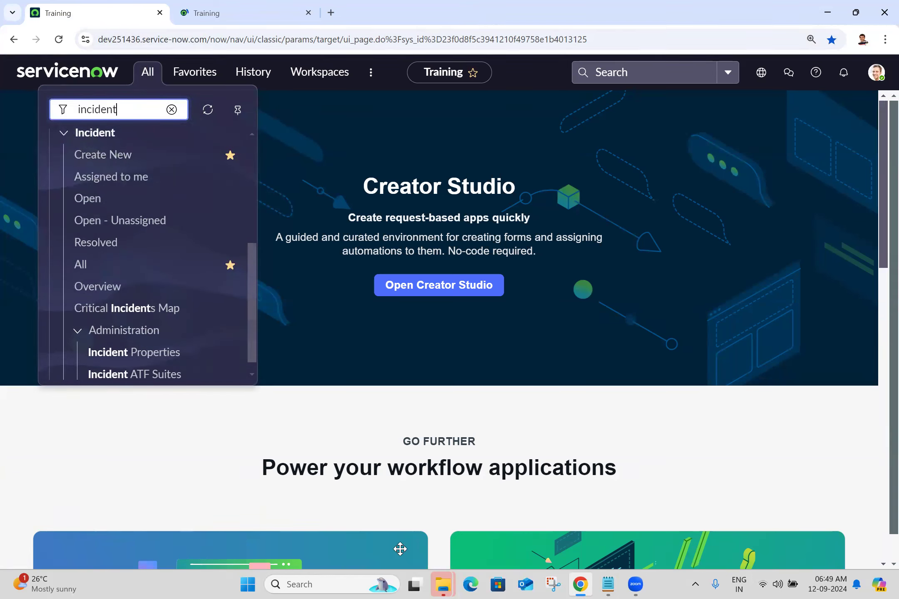
{"action": "left_click", "coordinate": [471, 337]}
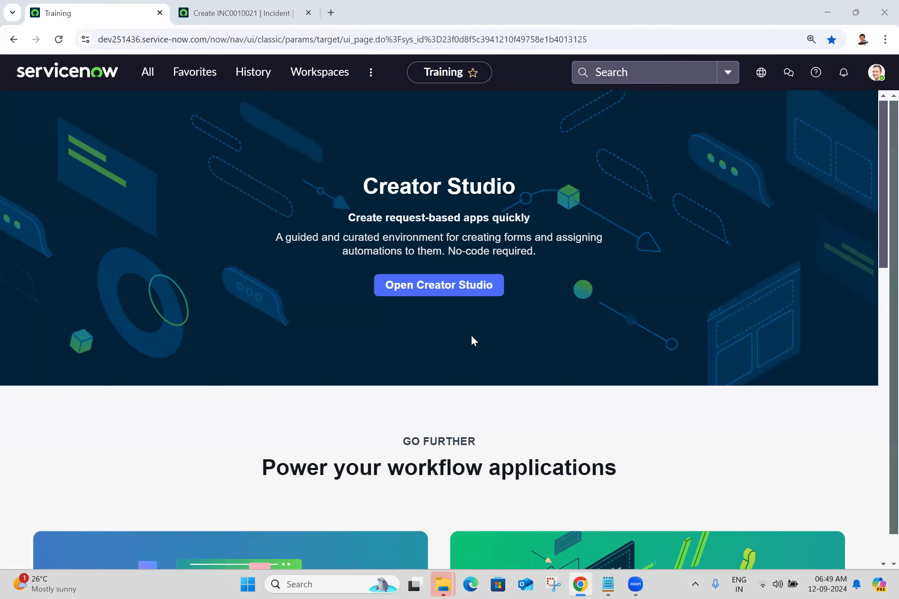
{"action": "left_click", "coordinate": [147, 71]}
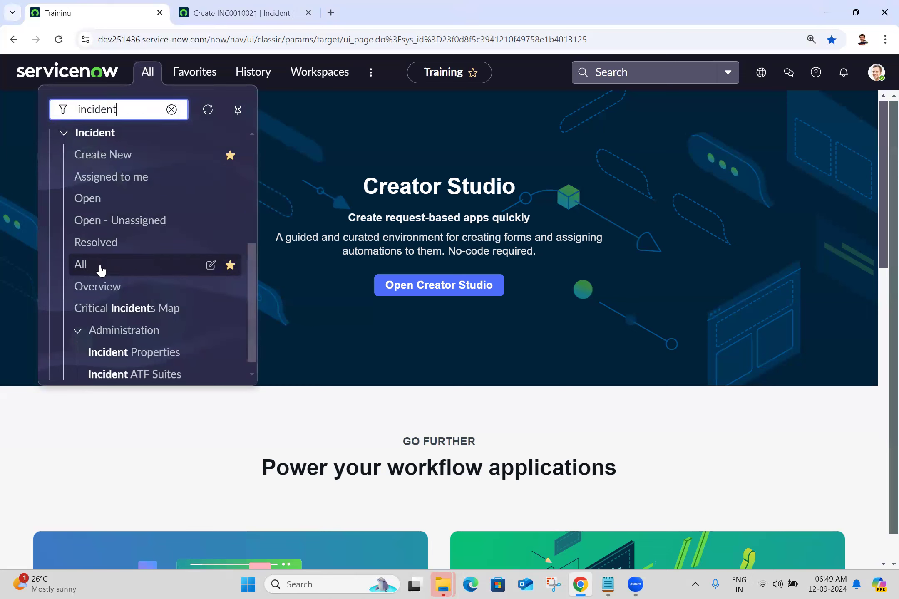
{"action": "left_click", "coordinate": [255, 149]}
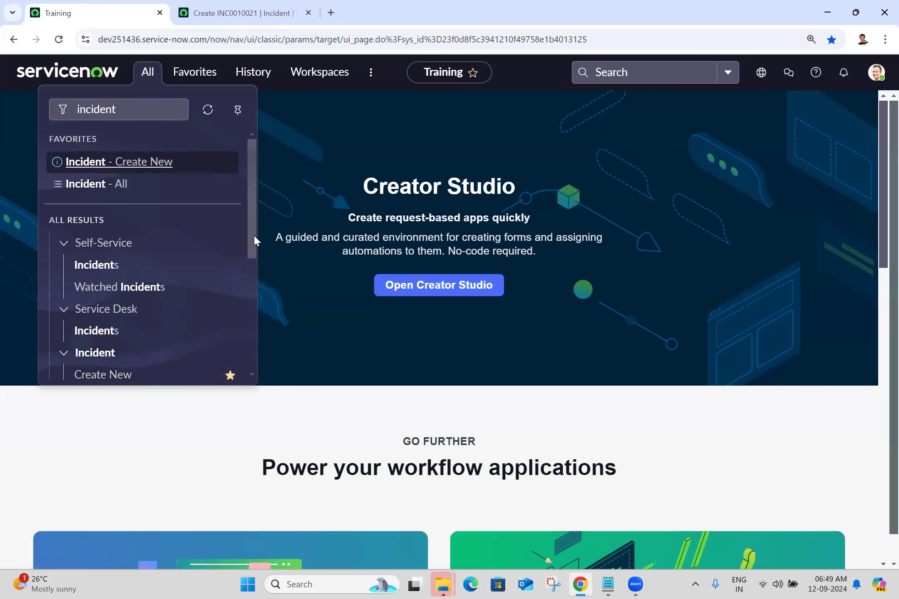
{"action": "left_click_drag", "start_coordinate": [253, 235], "coordinate": [237, 322]}
{"action": "scroll", "coordinate": [237, 321], "scroll_direction": "up", "scroll_amount": 5}
{"action": "left_click", "coordinate": [186, 81]}
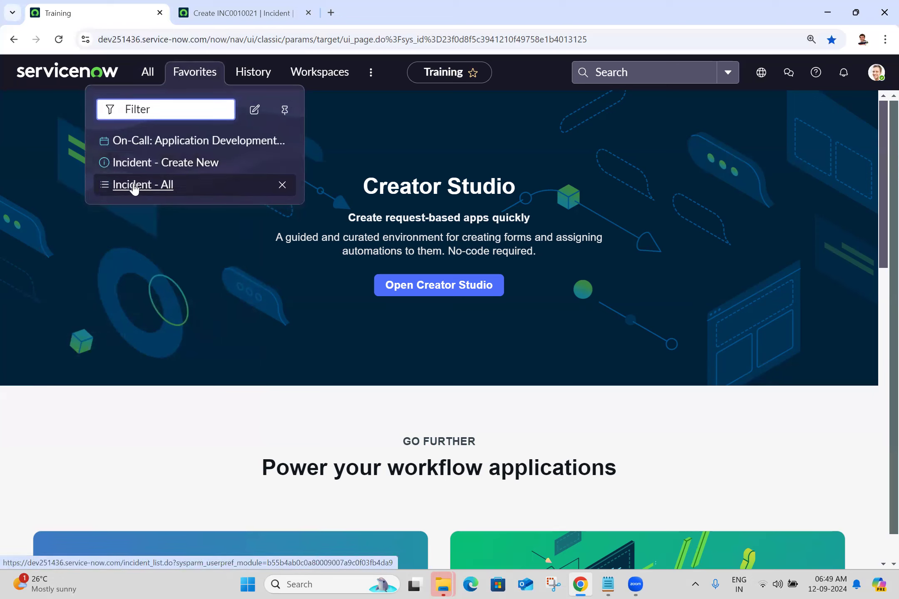
{"action": "left_click", "coordinate": [147, 71]}
Open the Form Layout configuration of the new incident form.
{"action": "left_click", "coordinate": [202, 5]}
{"action": "left_click", "coordinate": [427, 129]}
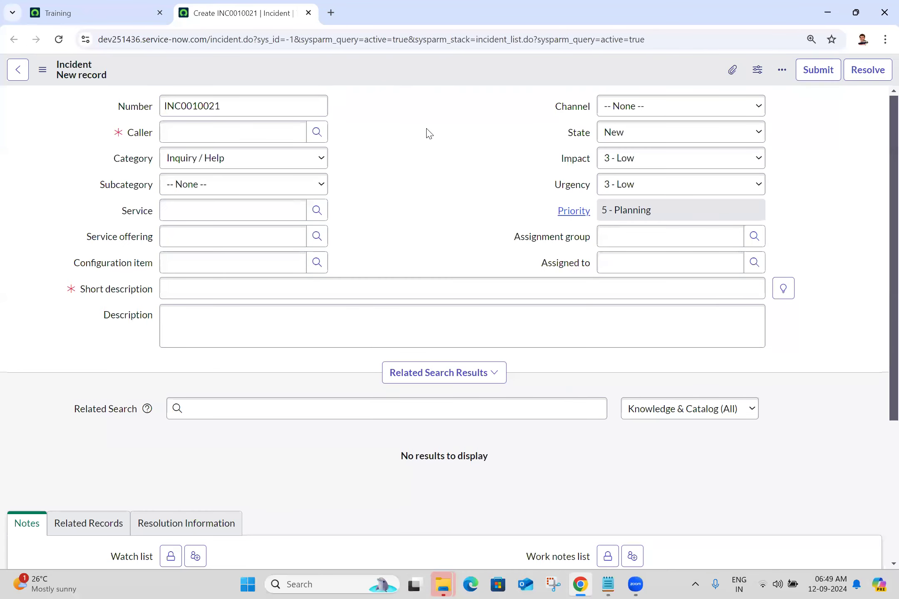
{"action": "right_click", "coordinate": [396, 66]}
{"action": "mouse_move", "coordinate": [419, 101]}
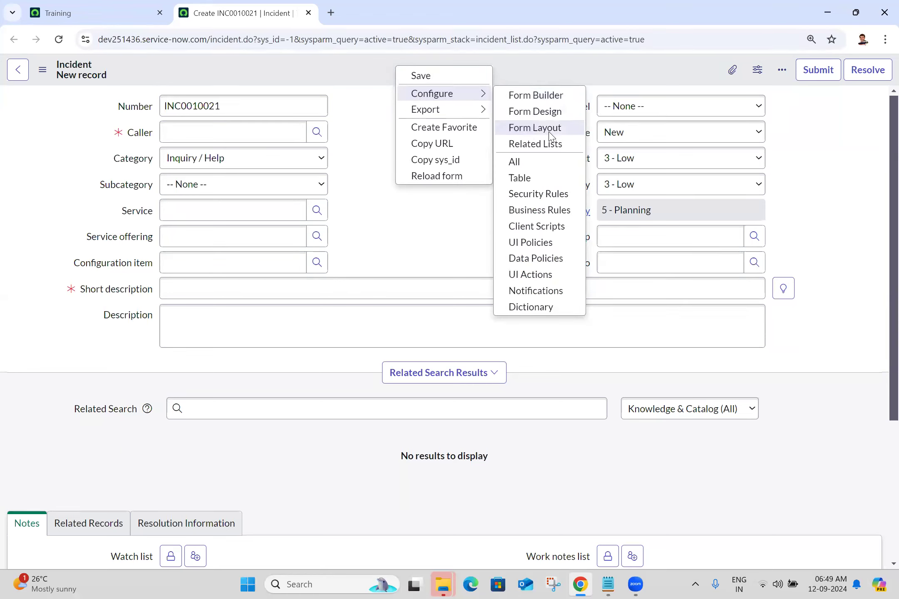
{"action": "left_click", "coordinate": [534, 128]}
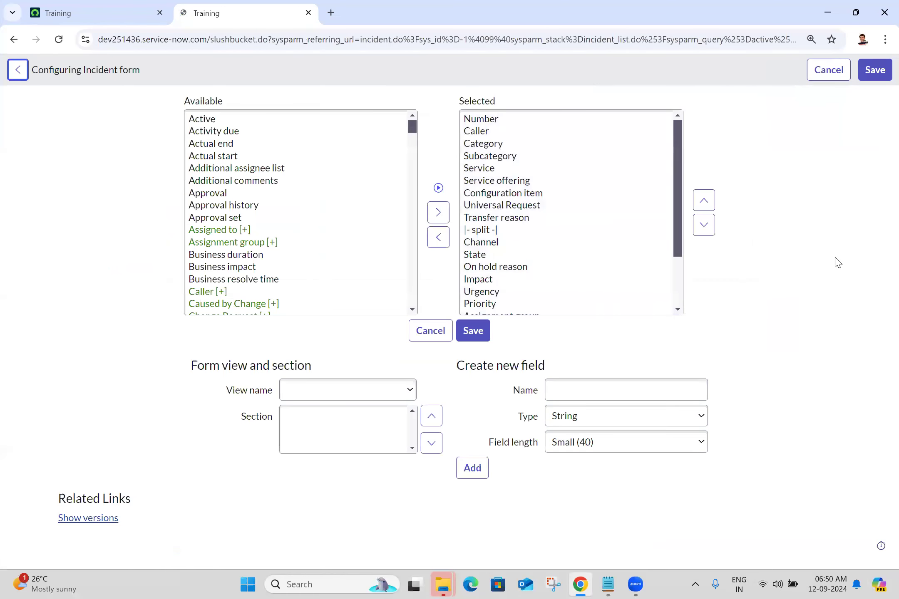
Add a new Reference field named Ashok IT that references the Ashok IT [u_ashok_it] table to the Incident form.
{"action": "left_click", "coordinate": [653, 395]}
{"action": "type", "text": "Ashok IT"}
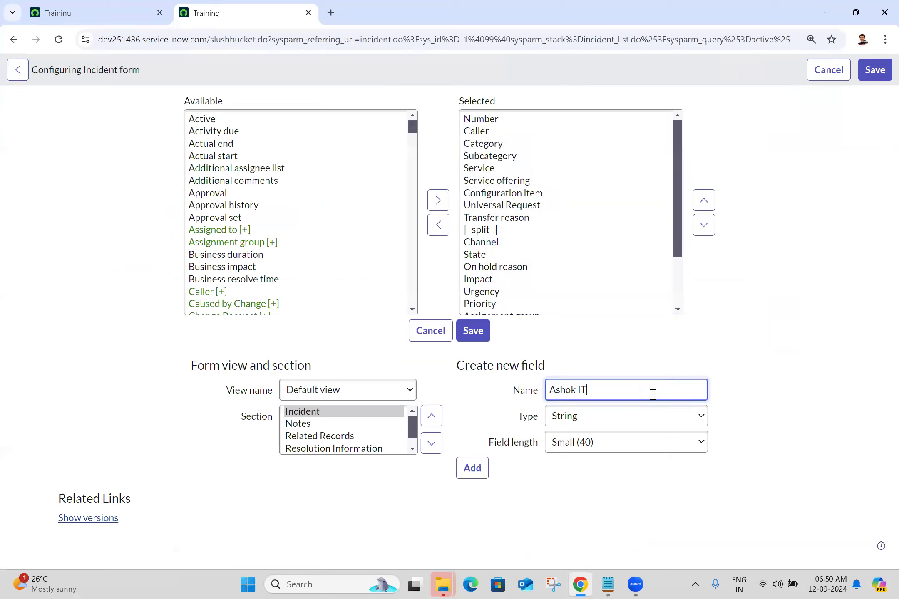
{"action": "left_click", "coordinate": [602, 419]}
{"action": "key", "text": "r"}
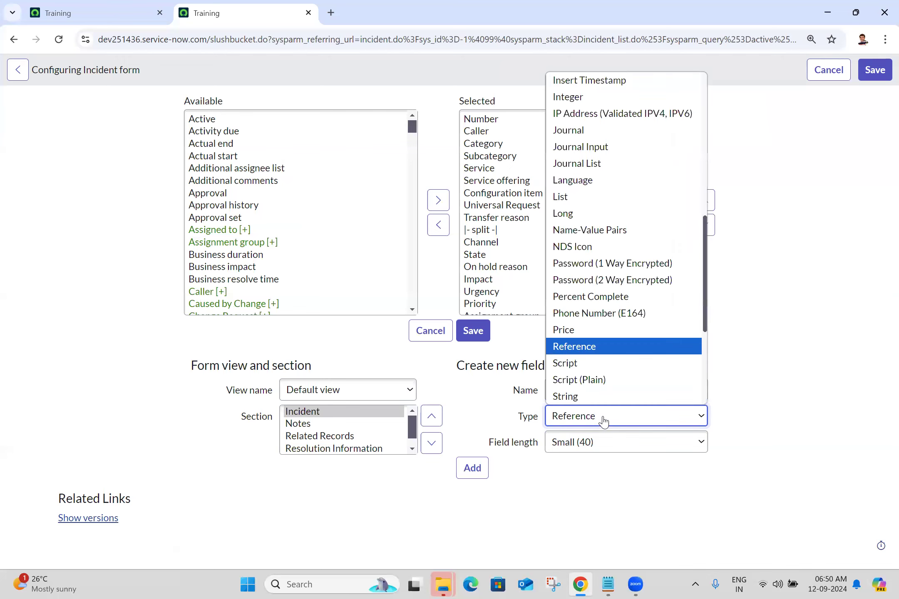
{"action": "key", "text": "Return"}
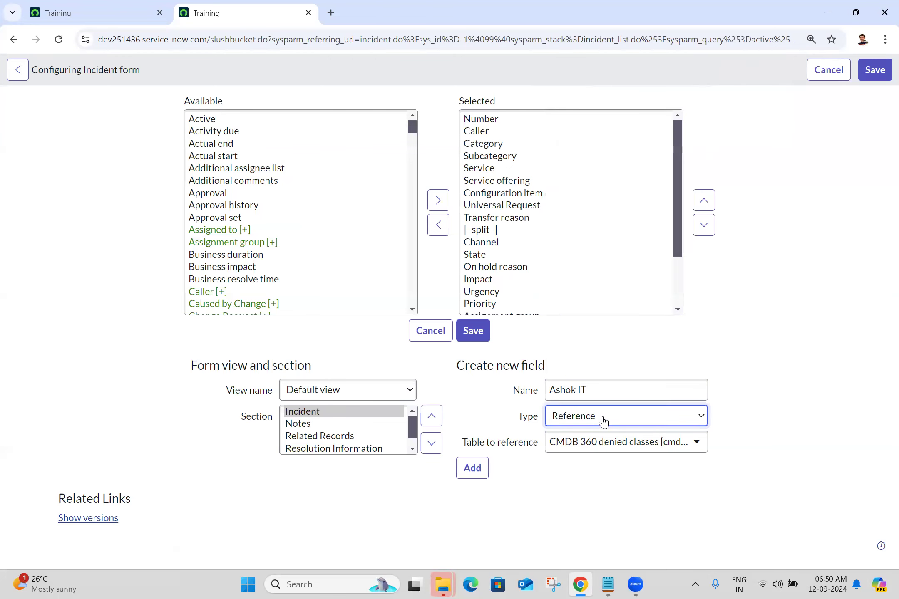
{"action": "left_click", "coordinate": [587, 453]}
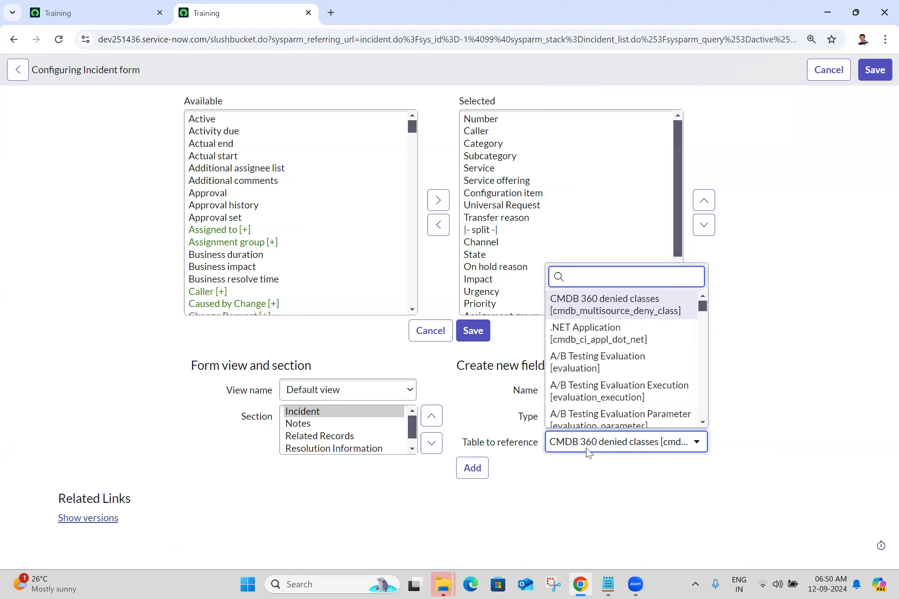
{"action": "type", "text": "u_"}
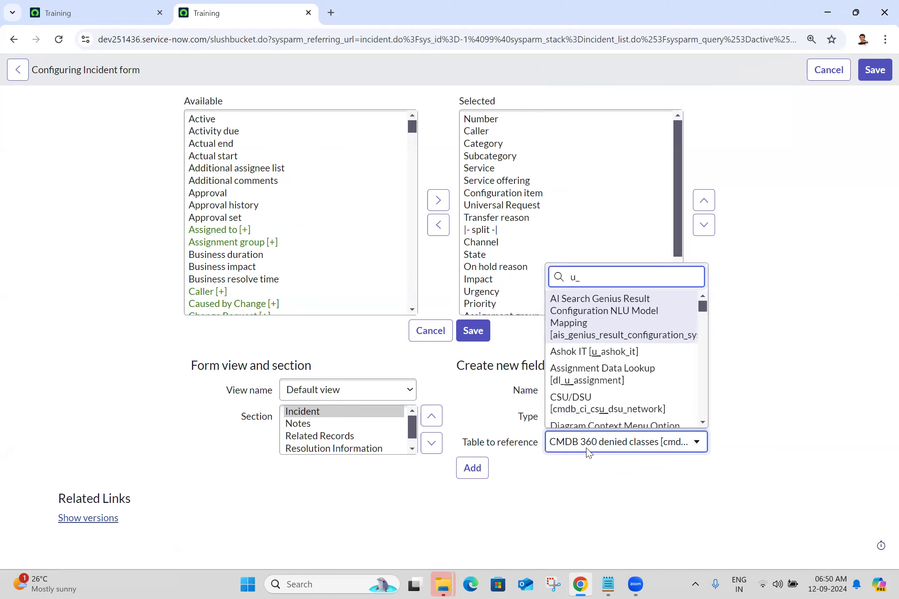
{"action": "type", "text": "as"}
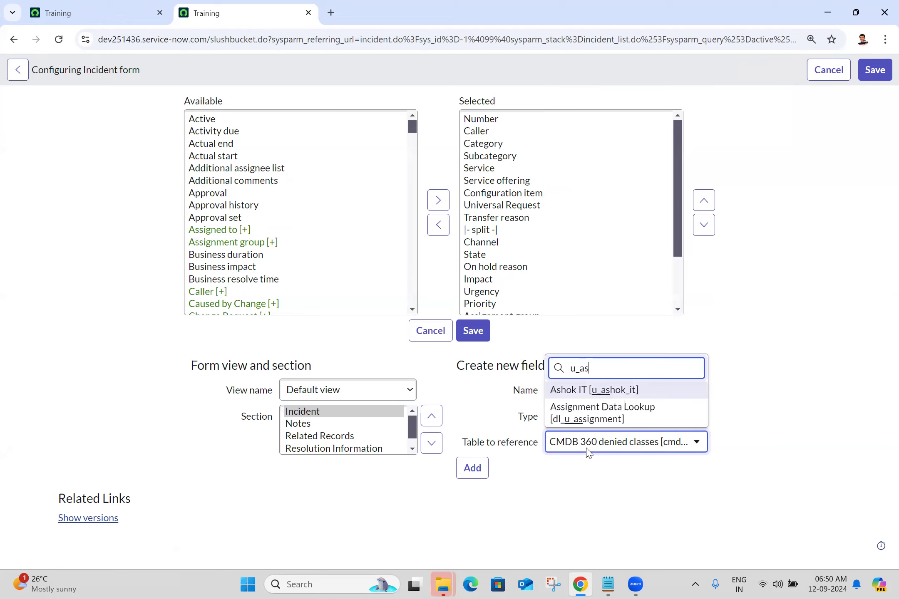
{"action": "left_click", "coordinate": [598, 398]}
{"action": "left_click", "coordinate": [541, 491]}
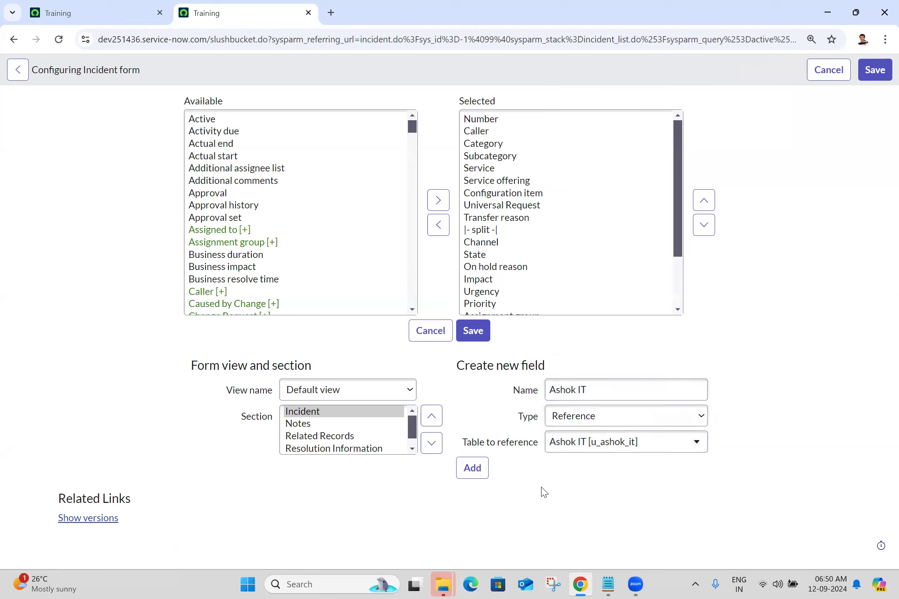
{"action": "left_click", "coordinate": [470, 470]}
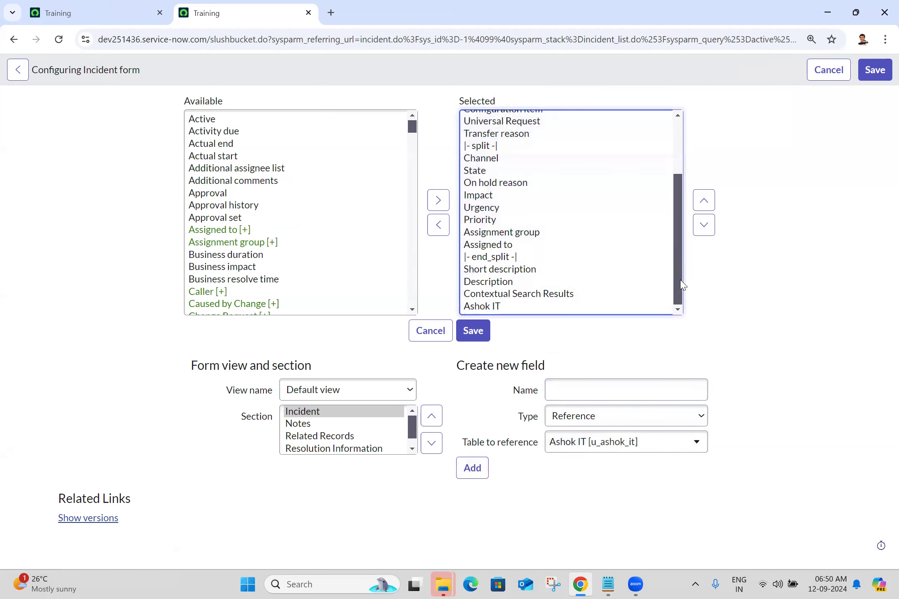
Move the Ashok IT field directly below Assigned to in the selected fields and save the form layout.
{"action": "left_click", "coordinate": [502, 308]}
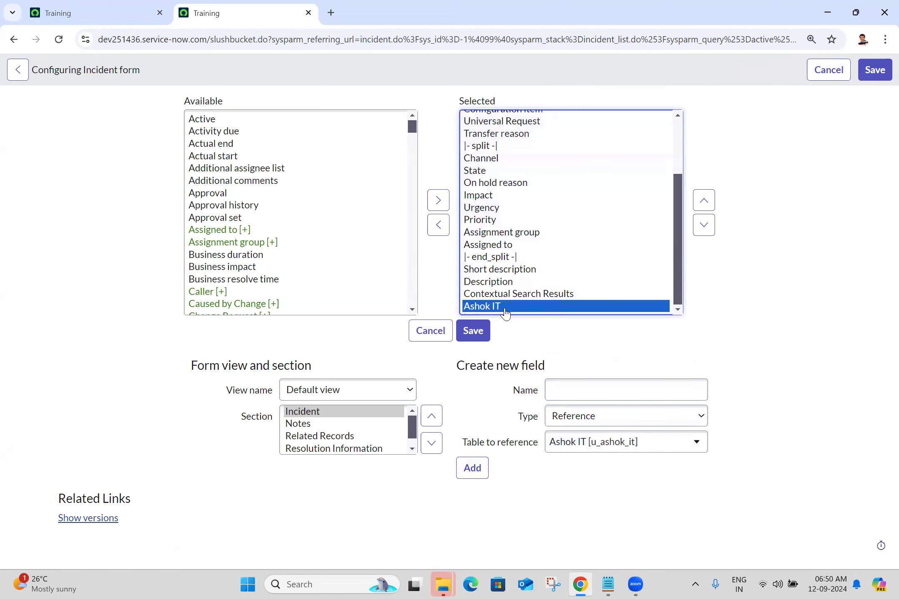
{"action": "left_click", "coordinate": [708, 202]}
{"action": "left_click", "coordinate": [708, 202]}
{"action": "left_click", "coordinate": [708, 203]}
{"action": "left_click", "coordinate": [708, 203]}
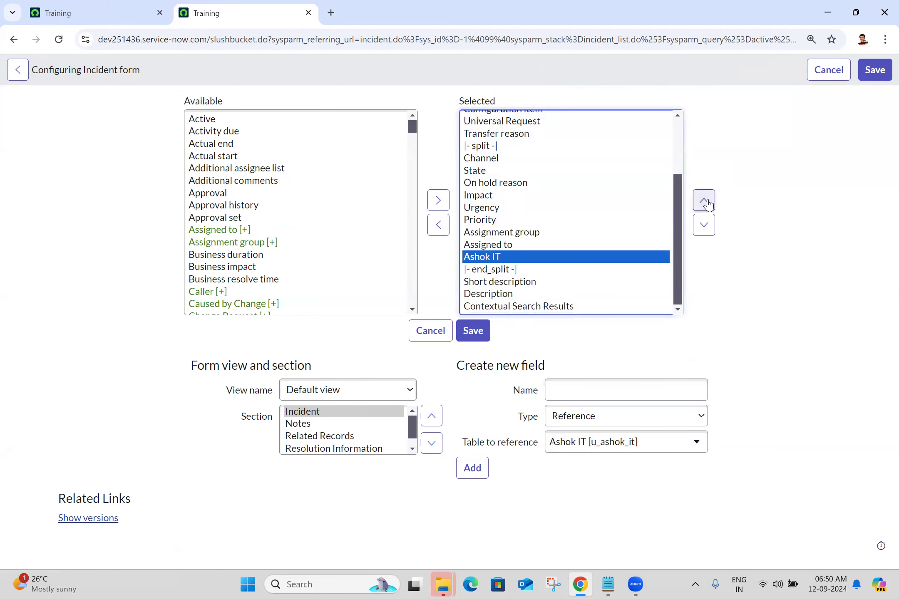
{"action": "left_click", "coordinate": [479, 335]}
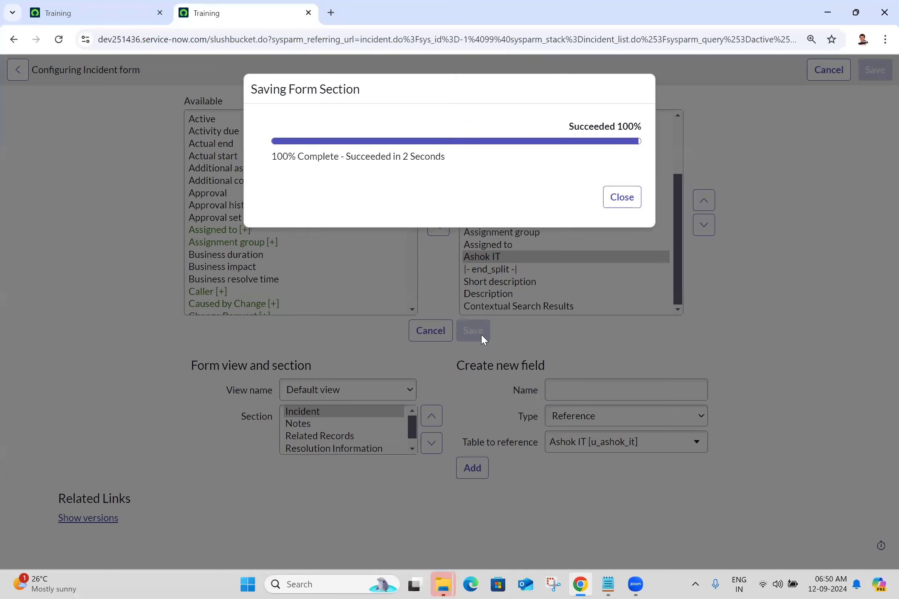
{"action": "left_click", "coordinate": [619, 204]}
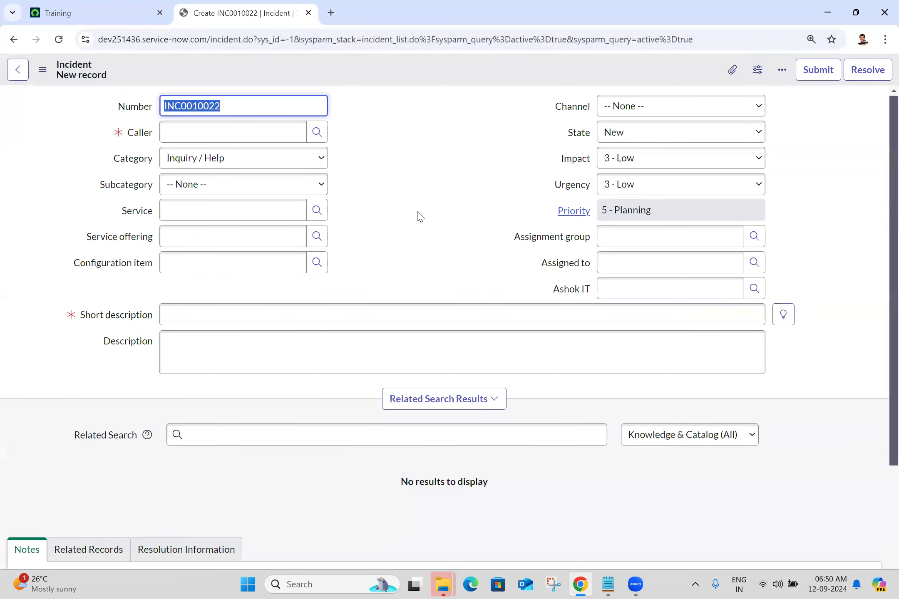
Look up the Ashok IT records from the new incident's Ashok IT field and choose the first one.
{"action": "left_click", "coordinate": [418, 212]}
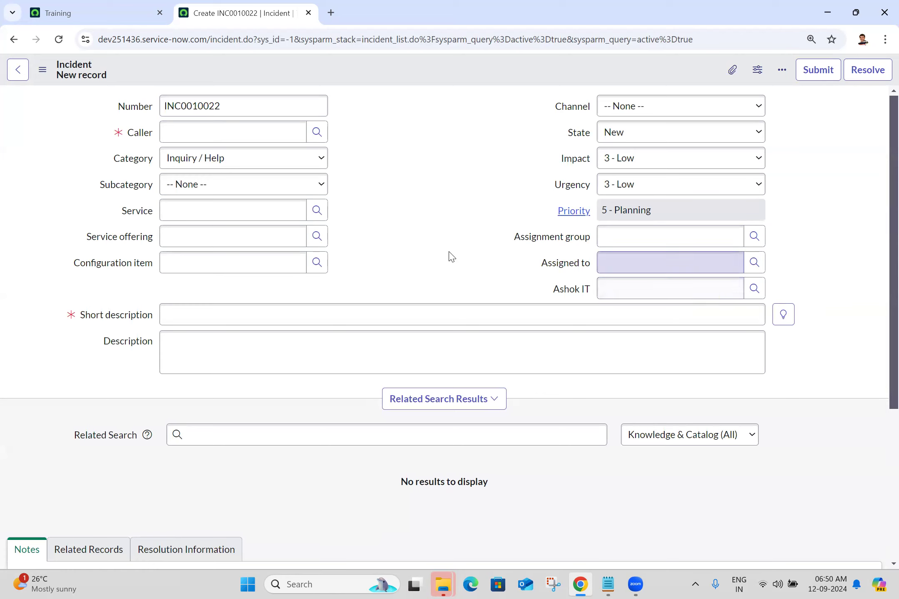
{"action": "left_click", "coordinate": [665, 293]}
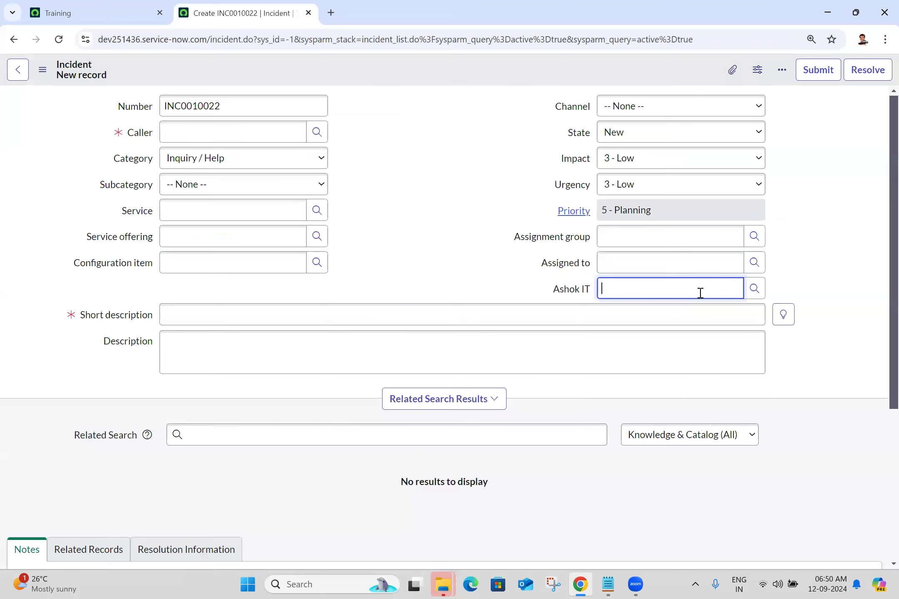
{"action": "left_click", "coordinate": [755, 291]}
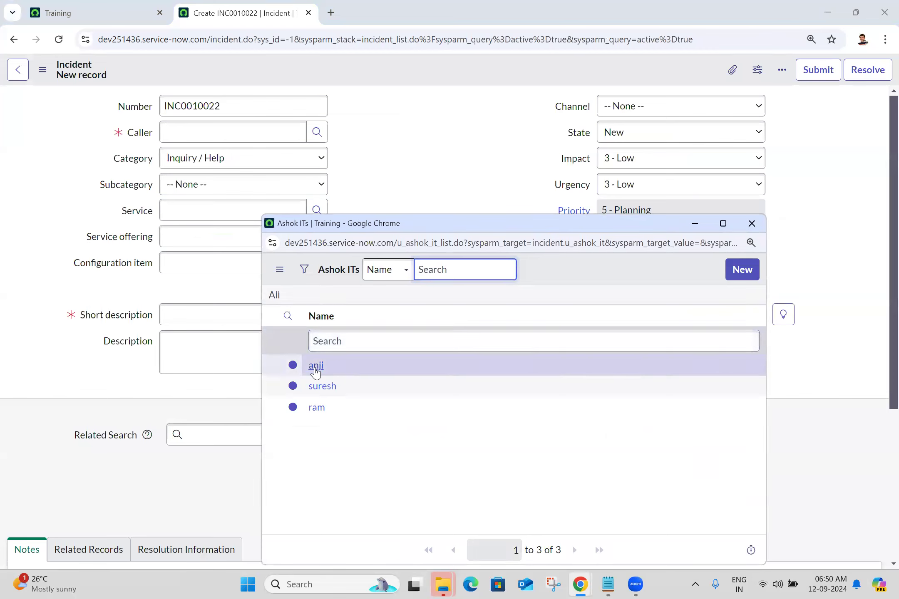
{"action": "left_click", "coordinate": [315, 366]}
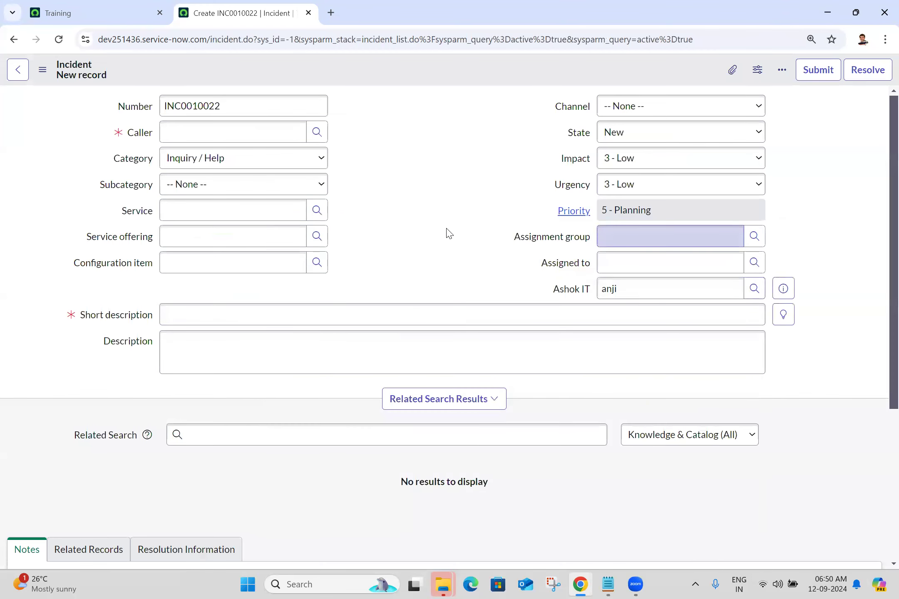
{"action": "left_click", "coordinate": [516, 293]}
{"action": "left_click", "coordinate": [598, 289]}
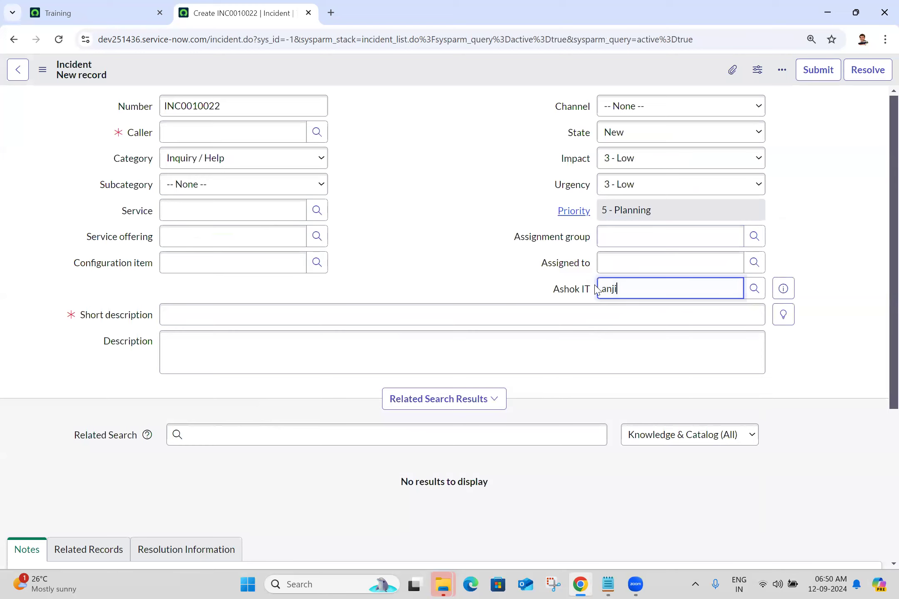
{"action": "double_click", "coordinate": [639, 294]}
{"action": "left_click", "coordinate": [448, 275]}
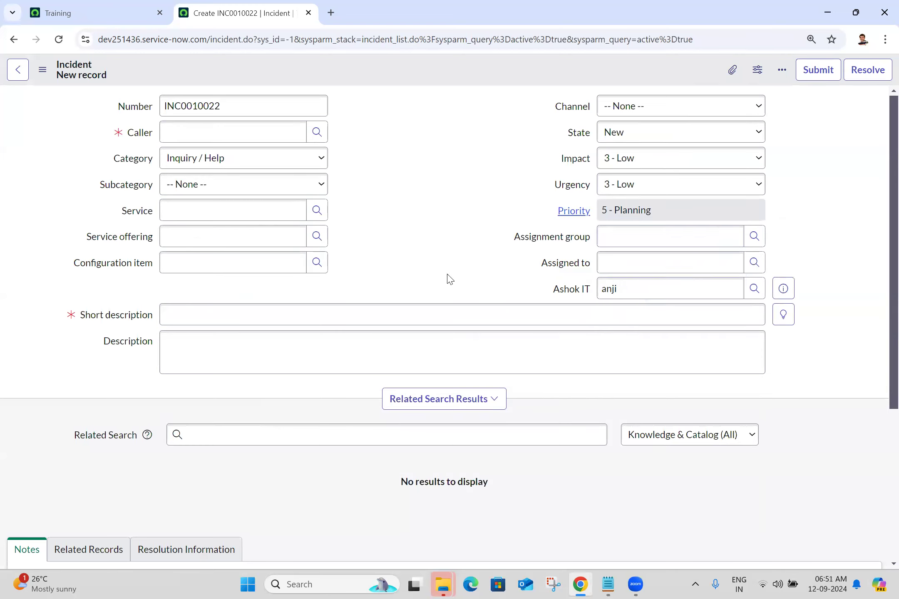
{"action": "double_click", "coordinate": [625, 291]}
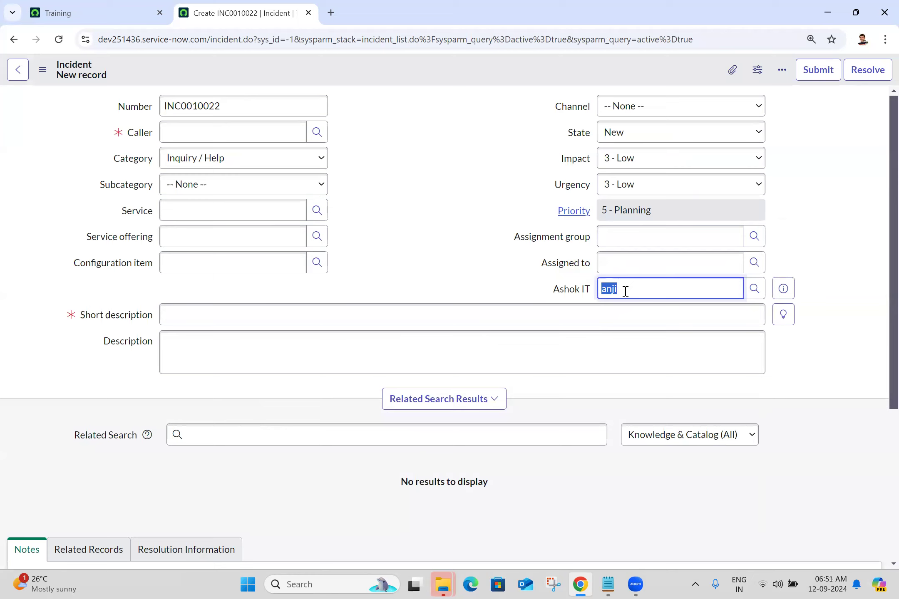
{"action": "left_click", "coordinate": [624, 292]}
{"action": "double_click", "coordinate": [652, 296]}
{"action": "left_click", "coordinate": [636, 292]}
Find the Ashok ITs list through the application navigator, open it in a new tab and open record AIT0001015.
{"action": "left_click", "coordinate": [68, 10]}
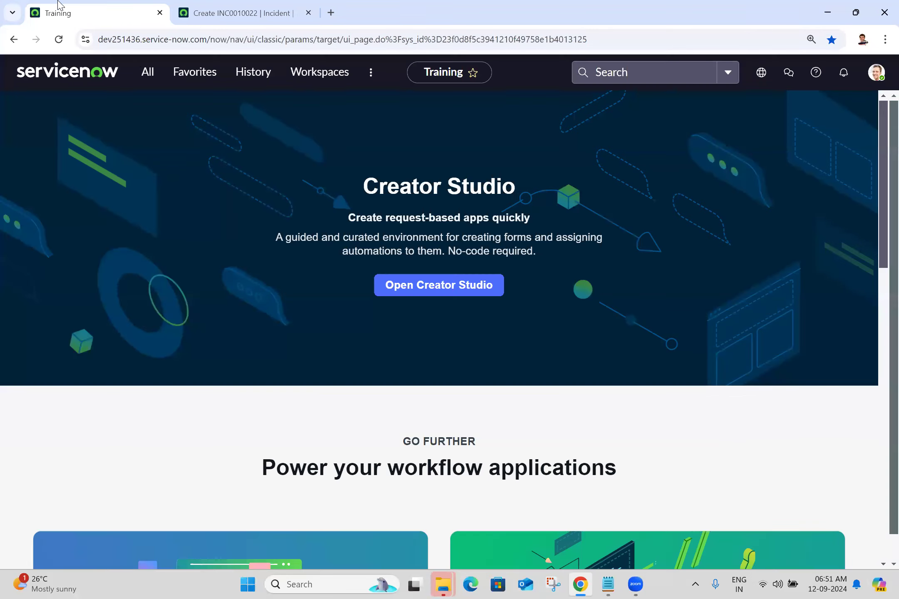
{"action": "left_click", "coordinate": [144, 73]}
{"action": "double_click", "coordinate": [153, 105]}
{"action": "type", "text": "a"}
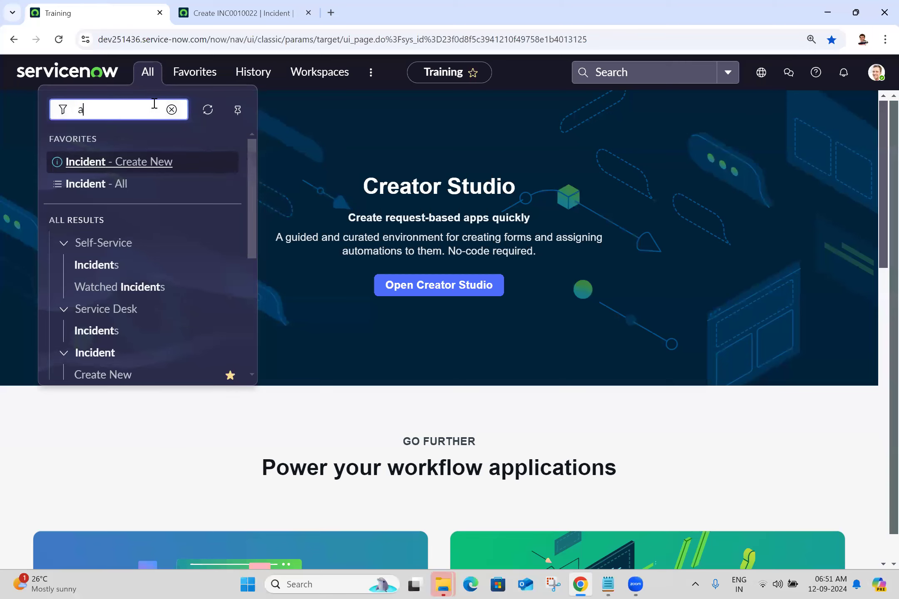
{"action": "type", "text": "shok it"}
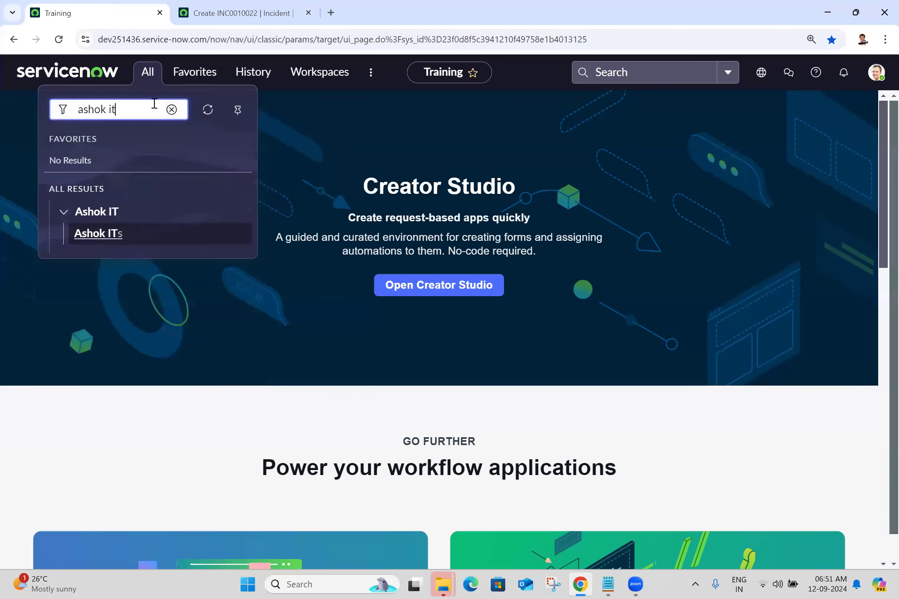
{"action": "left_click", "coordinate": [104, 234], "text": "ctrl"}
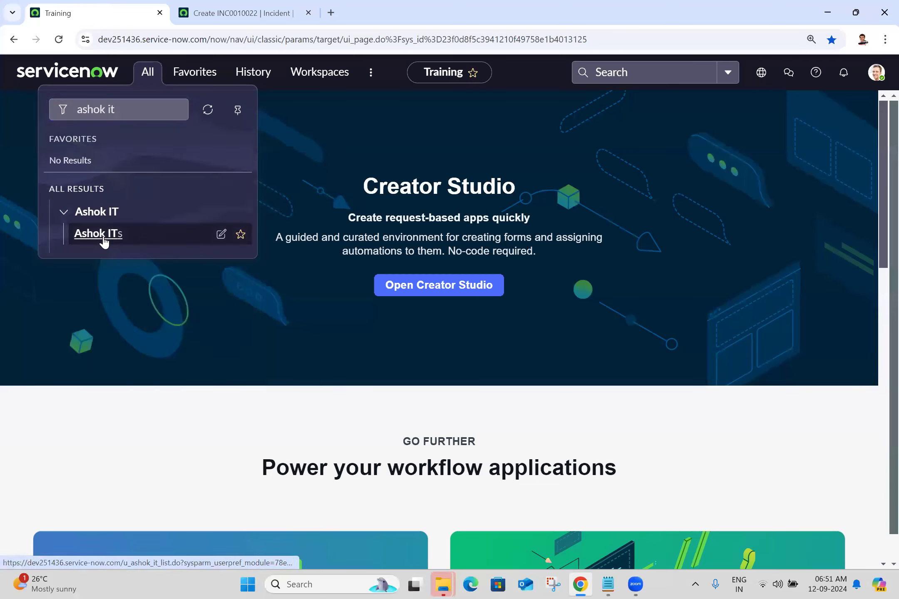
{"action": "left_click", "coordinate": [379, 5]}
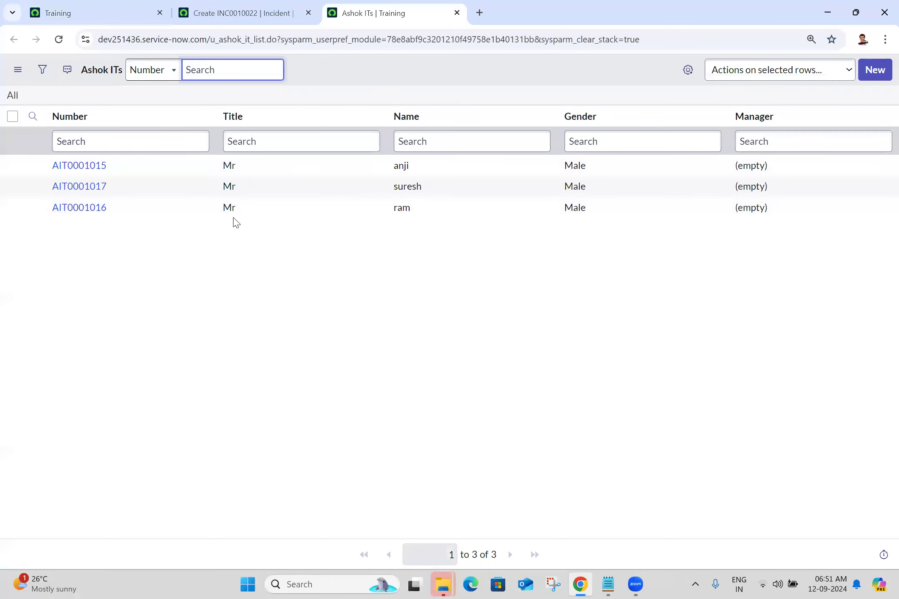
{"action": "left_click", "coordinate": [89, 166]}
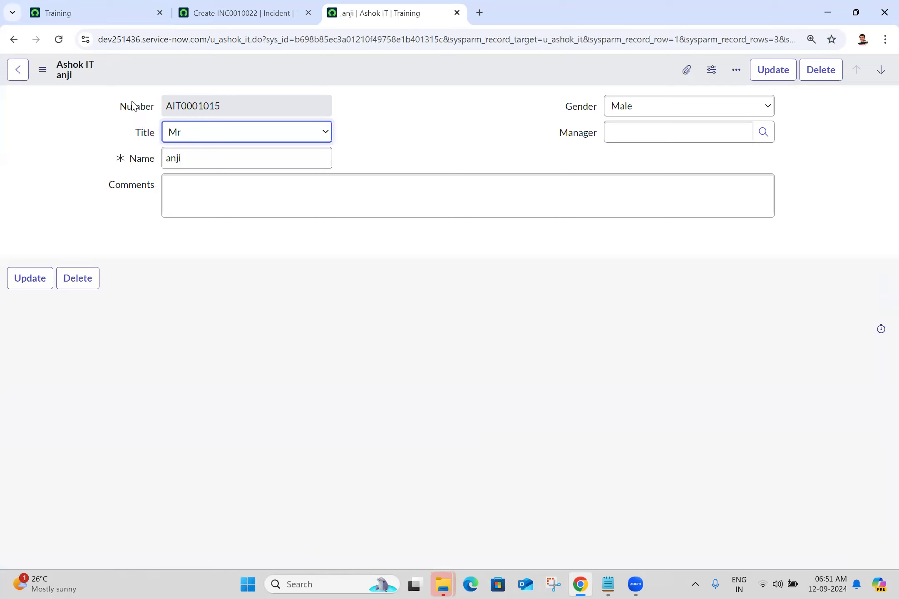
Enable Display in the dictionary entry of the Ashok IT table's Number field and update the entry.
{"action": "right_click", "coordinate": [132, 105]}
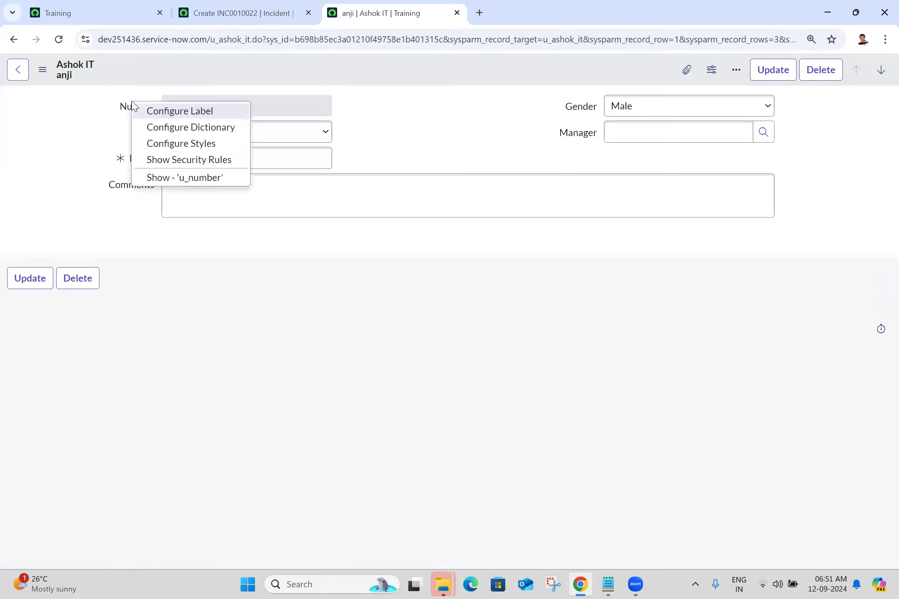
{"action": "left_click", "coordinate": [174, 127]}
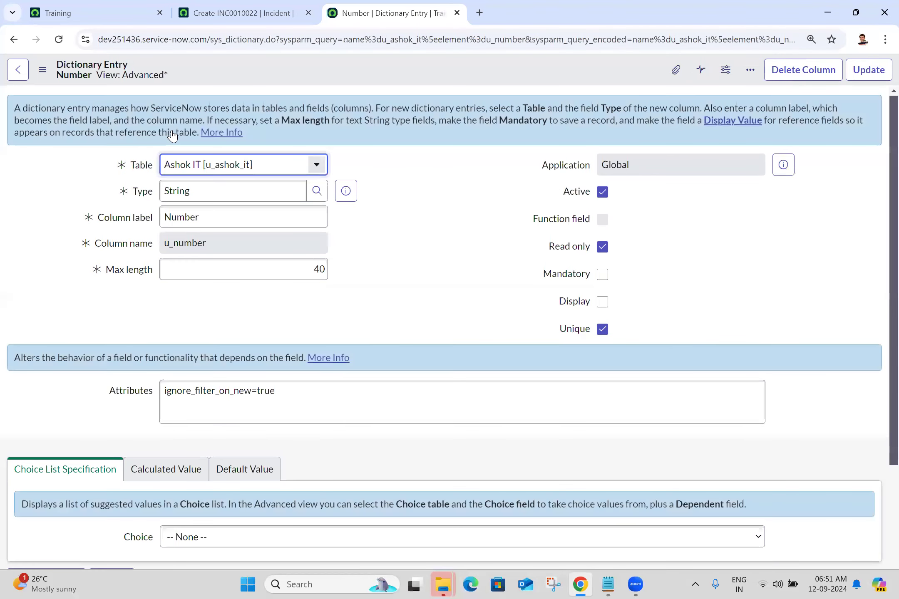
{"action": "left_click", "coordinate": [602, 302]}
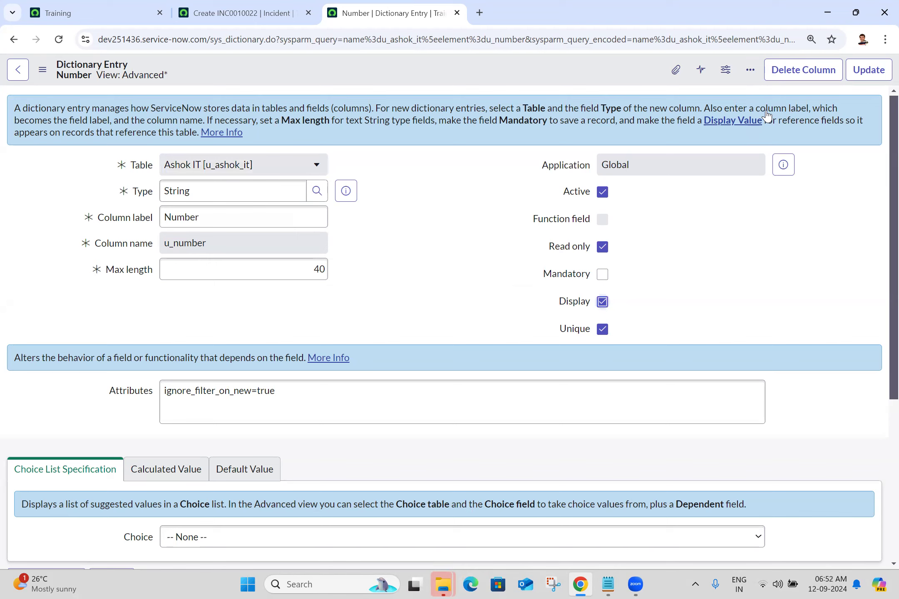
{"action": "left_click", "coordinate": [869, 69]}
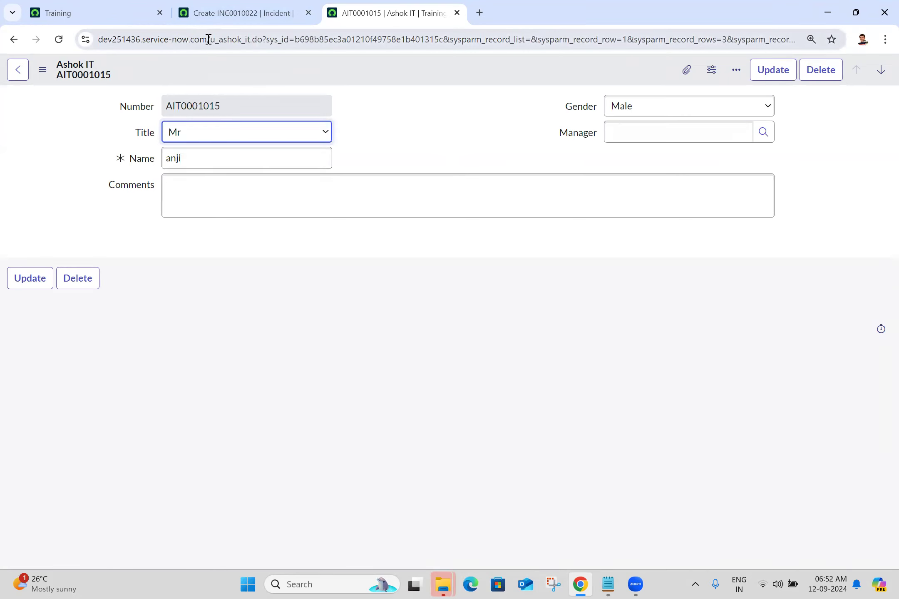
{"action": "double_click", "coordinate": [208, 108]}
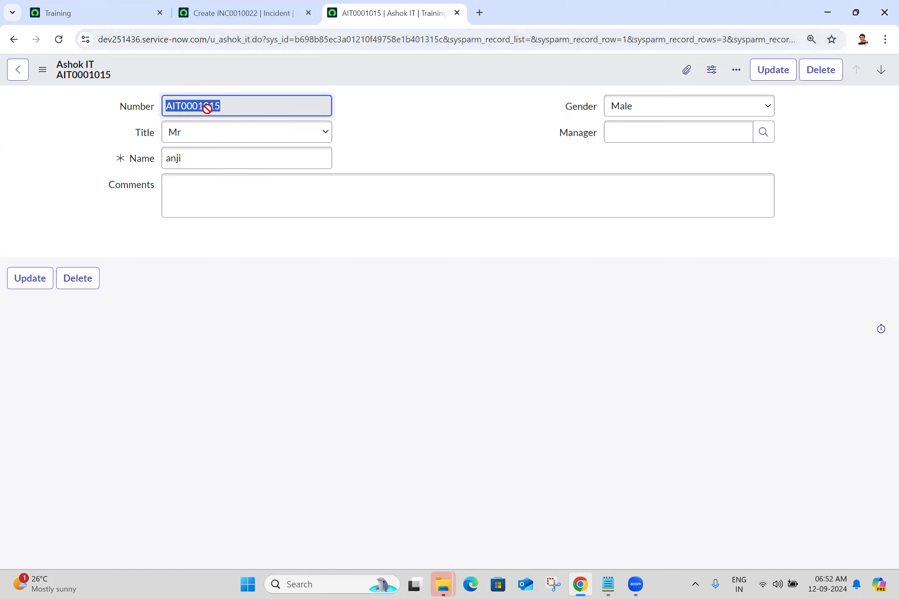
Reload the new incident form, discarding its unsaved changes, and choose the first Ashok IT record in the Ashok IT field.
{"action": "left_click", "coordinate": [242, 12]}
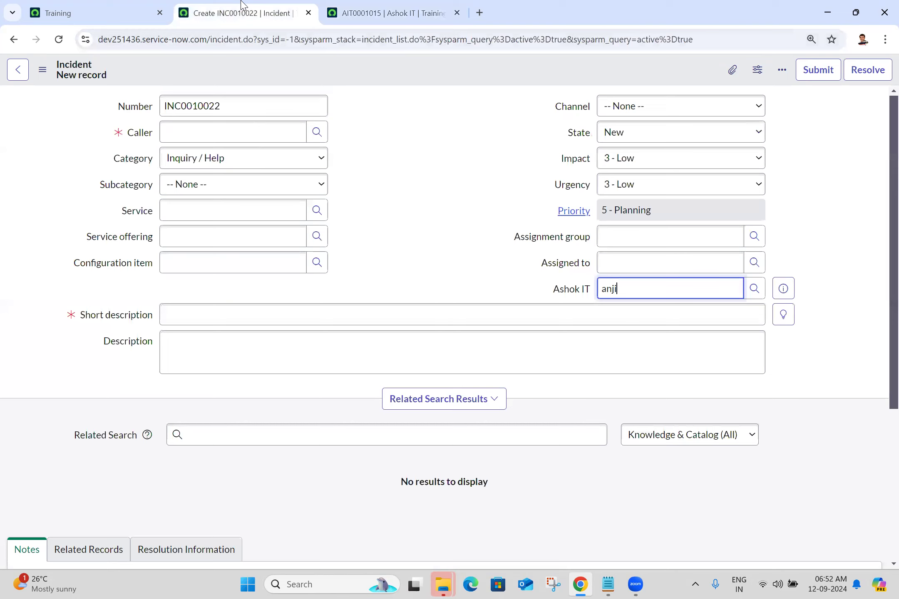
{"action": "left_click", "coordinate": [59, 40]}
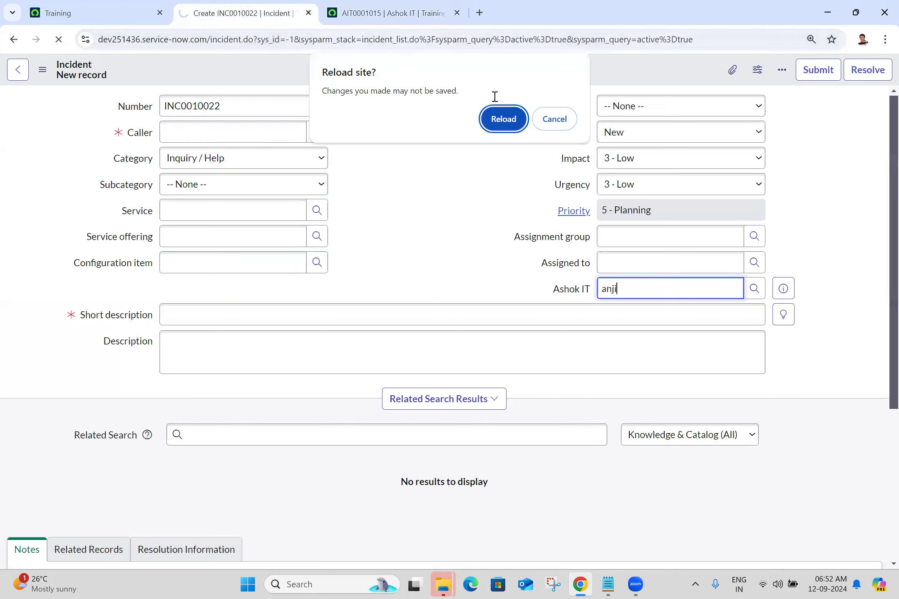
{"action": "left_click", "coordinate": [499, 121]}
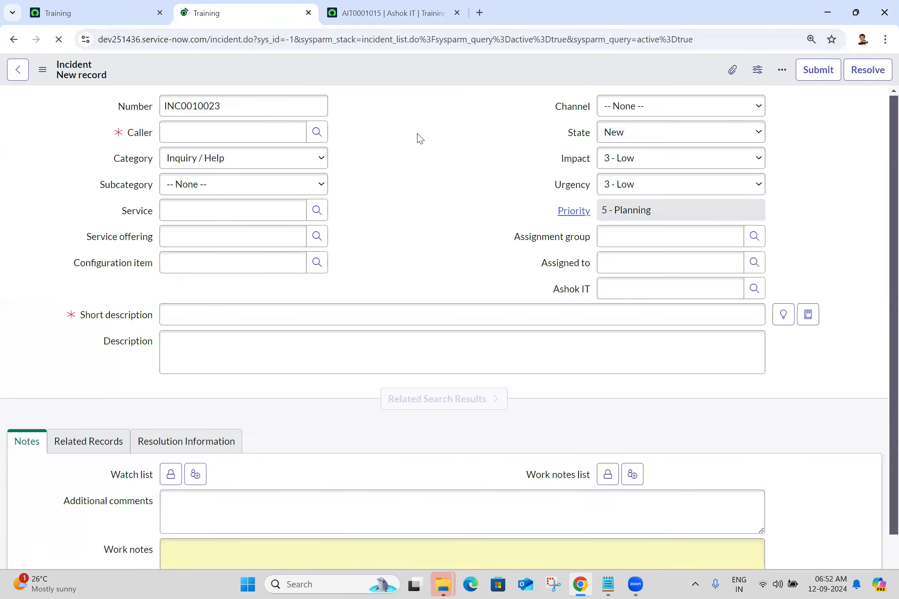
{"action": "left_click", "coordinate": [754, 288]}
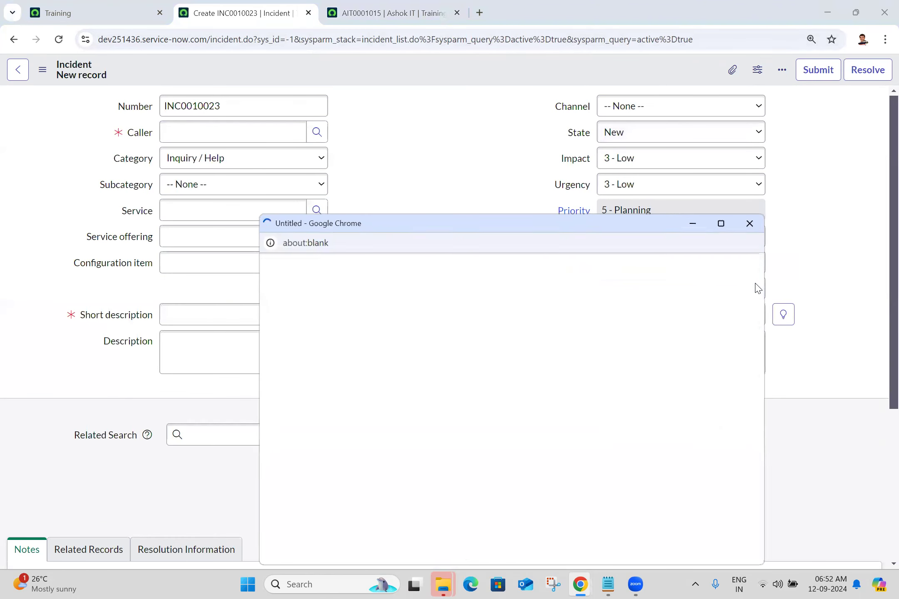
{"action": "left_click", "coordinate": [314, 365]}
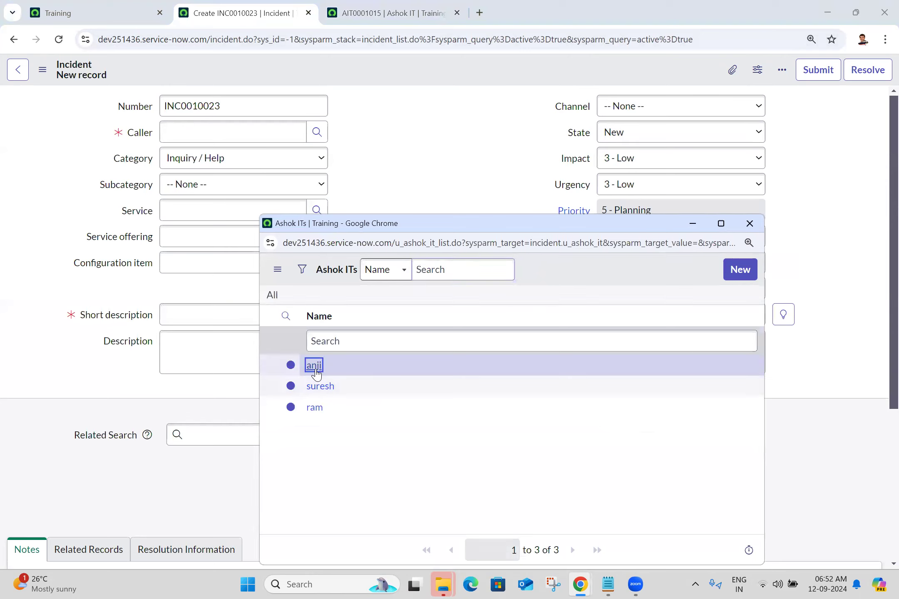
{"action": "left_click", "coordinate": [405, 182]}
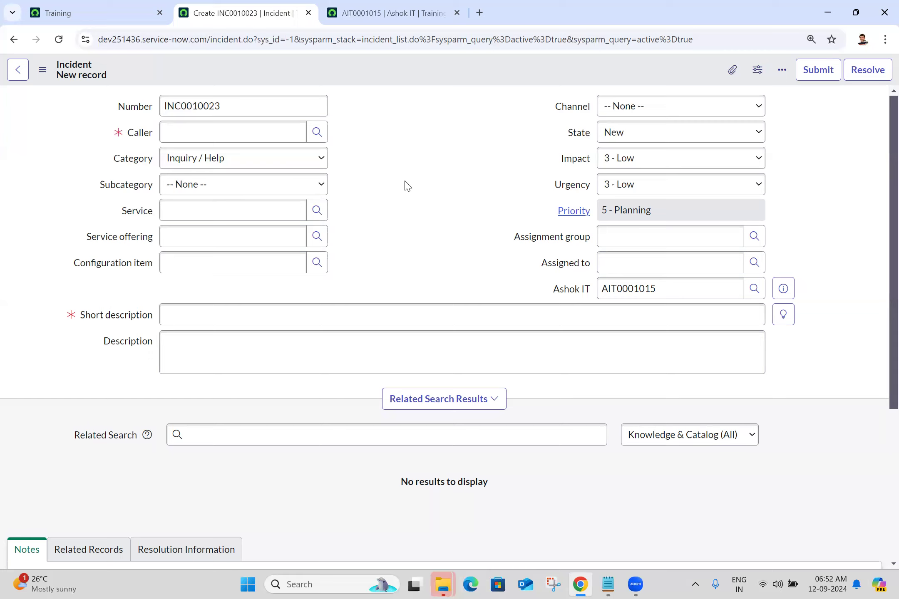
{"action": "double_click", "coordinate": [630, 287]}
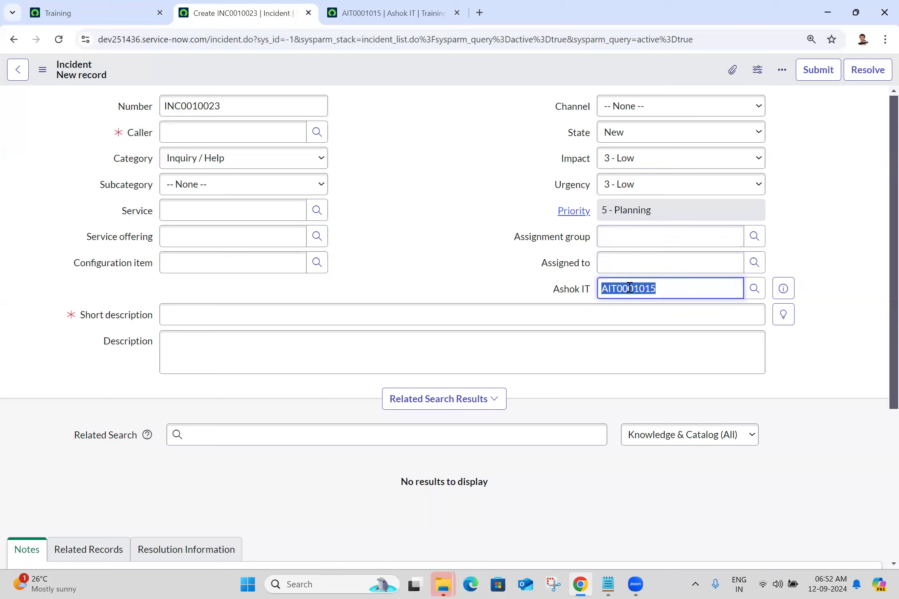
{"action": "left_click", "coordinate": [434, 233]}
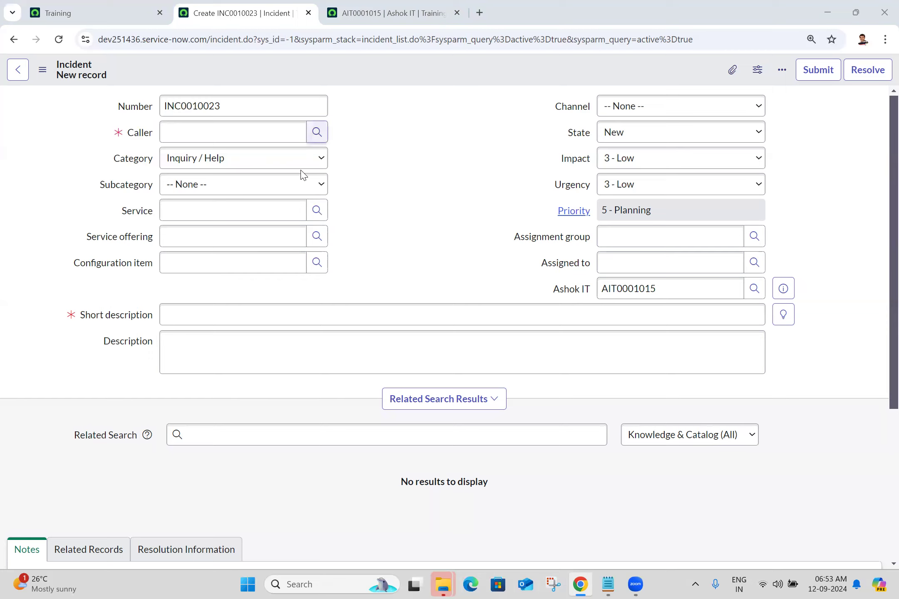
Return to the Ashok IT record and open the dictionary entry of its Gender field.
{"action": "left_click", "coordinate": [391, 6]}
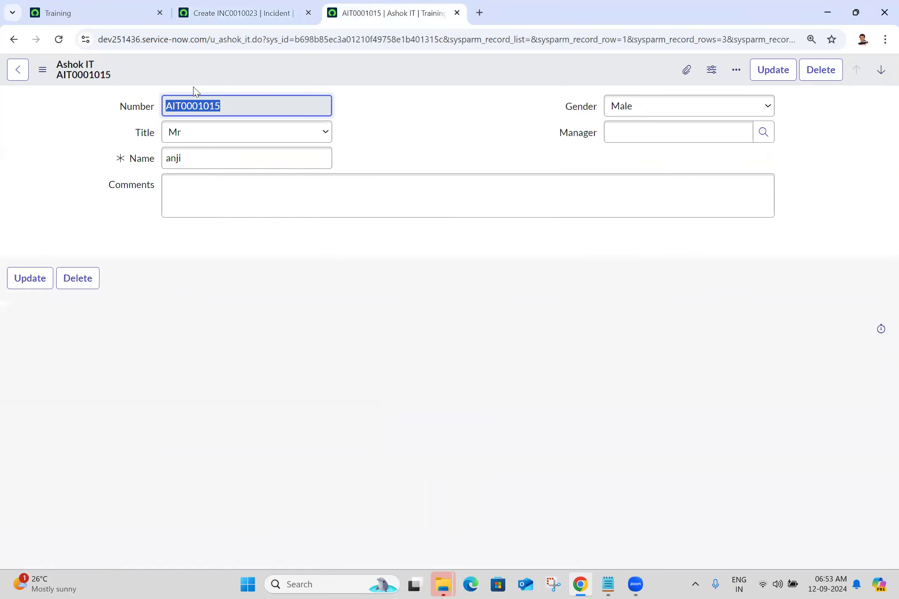
{"action": "double_click", "coordinate": [129, 112]}
{"action": "double_click", "coordinate": [128, 113]}
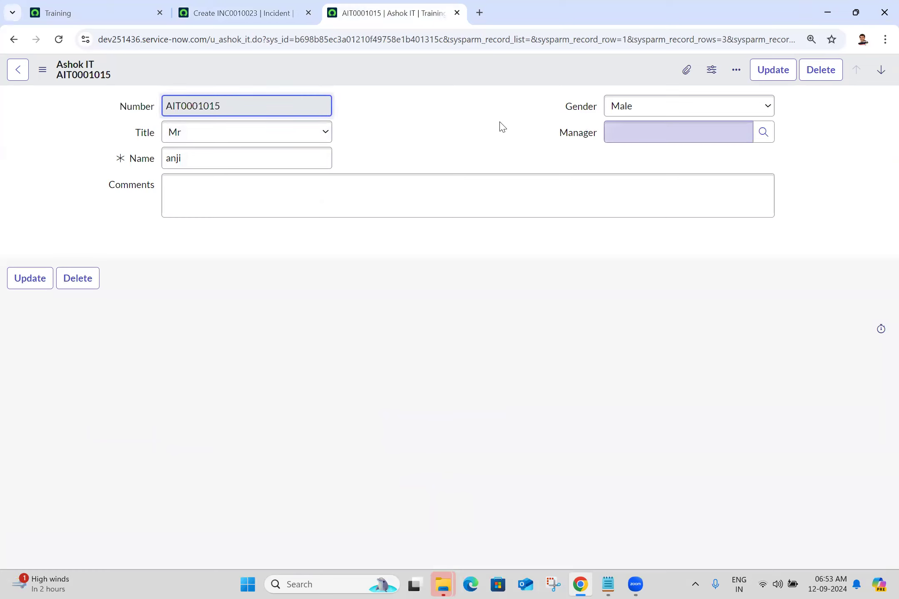
{"action": "left_click", "coordinate": [478, 112]}
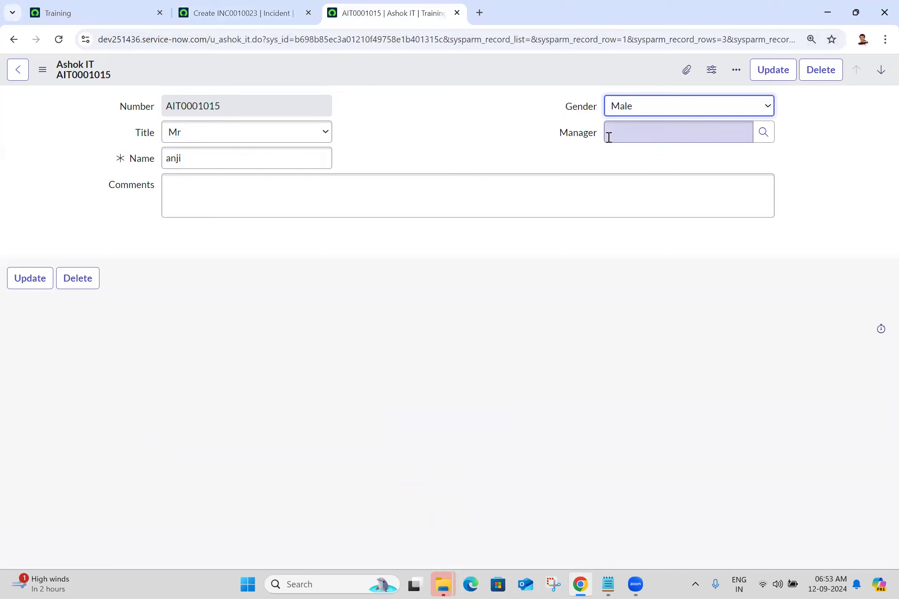
{"action": "right_click", "coordinate": [579, 111]}
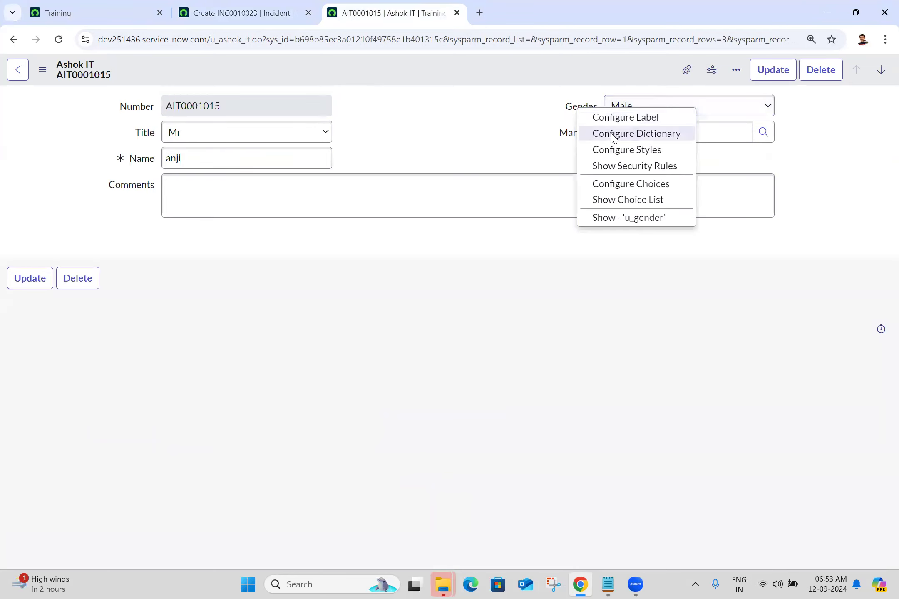
{"action": "left_click", "coordinate": [613, 134]}
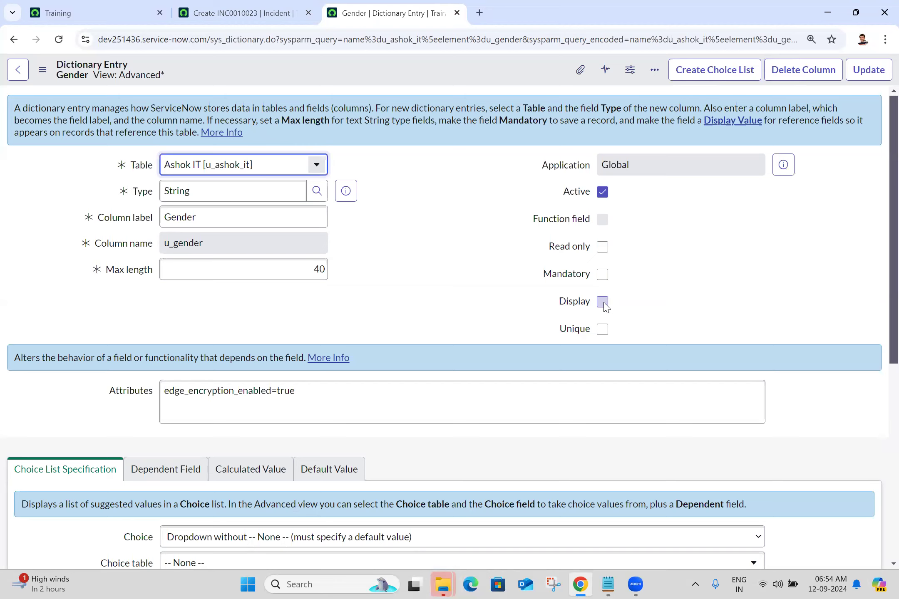
Compare the Gender dictionary entry's Display option with the incident's Ashok IT value, and close the dictionary entry tab.
{"action": "left_click", "coordinate": [196, 8]}
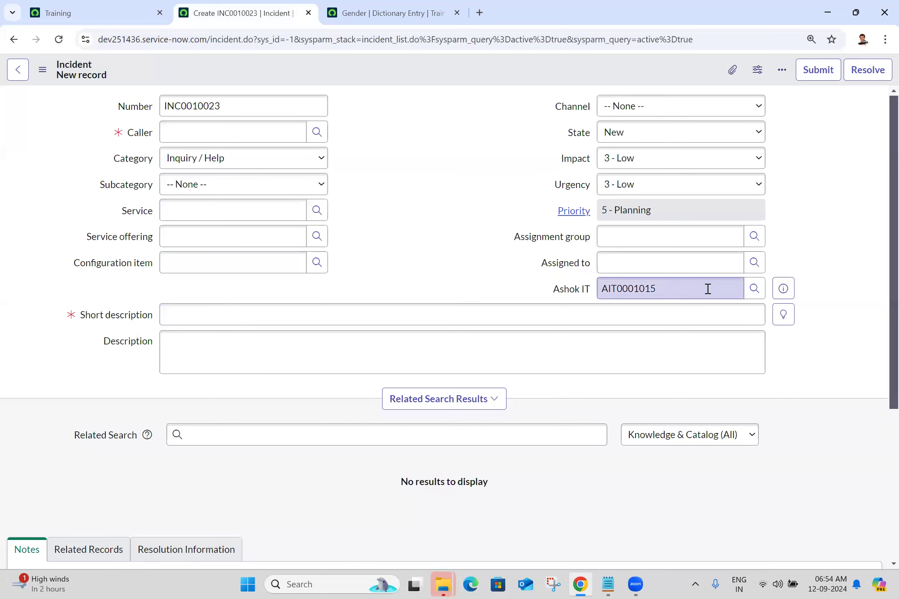
{"action": "left_click", "coordinate": [412, 8]}
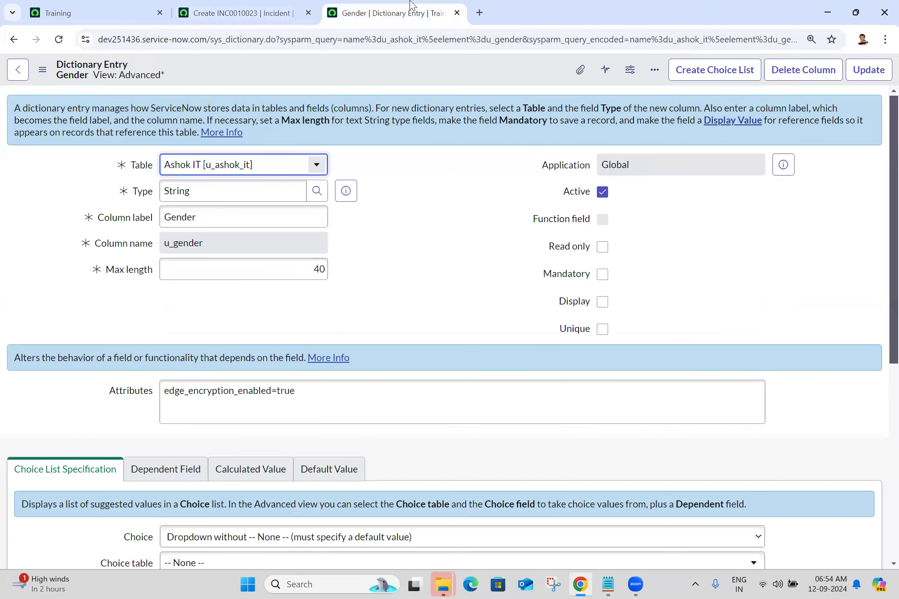
{"action": "left_click", "coordinate": [176, 6]}
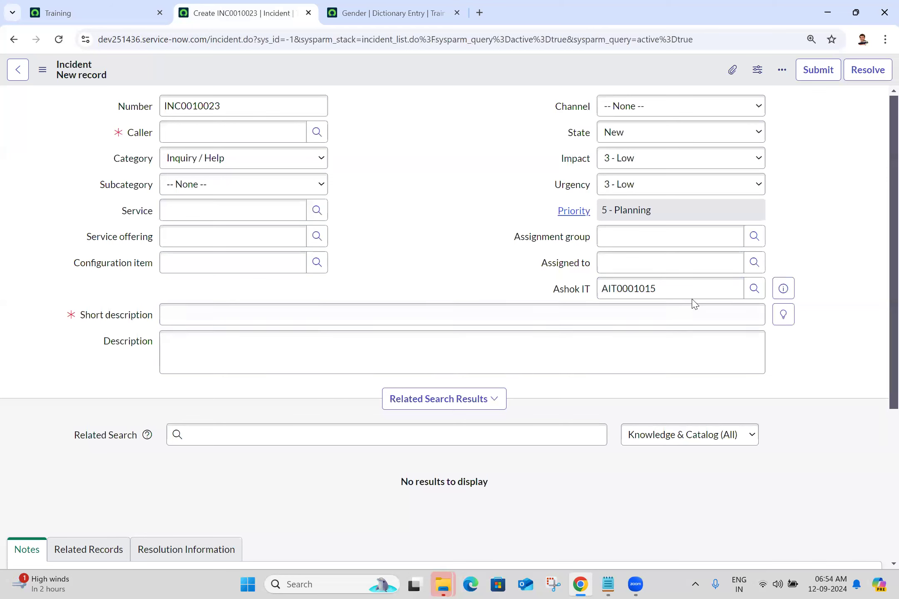
{"action": "double_click", "coordinate": [699, 289]}
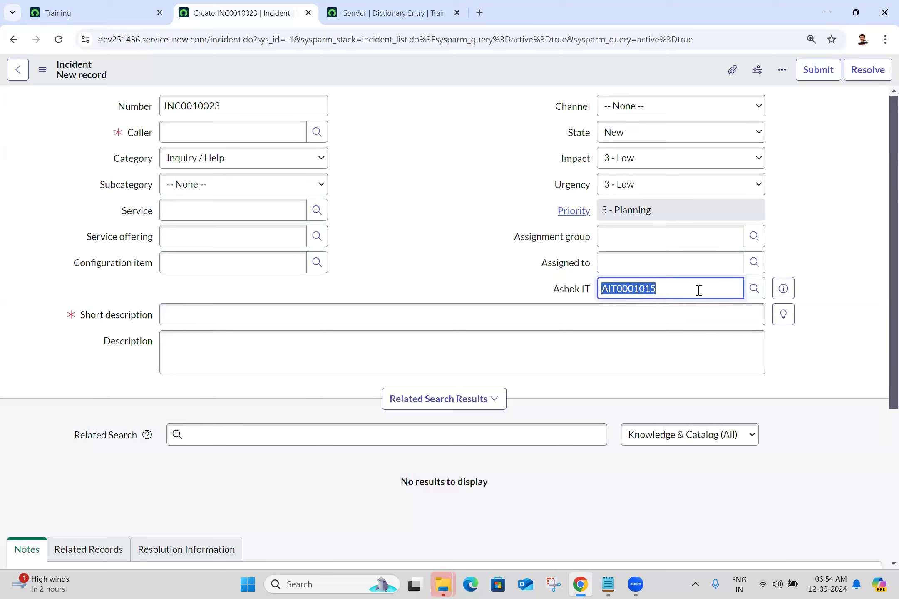
{"action": "left_click", "coordinate": [405, 9]}
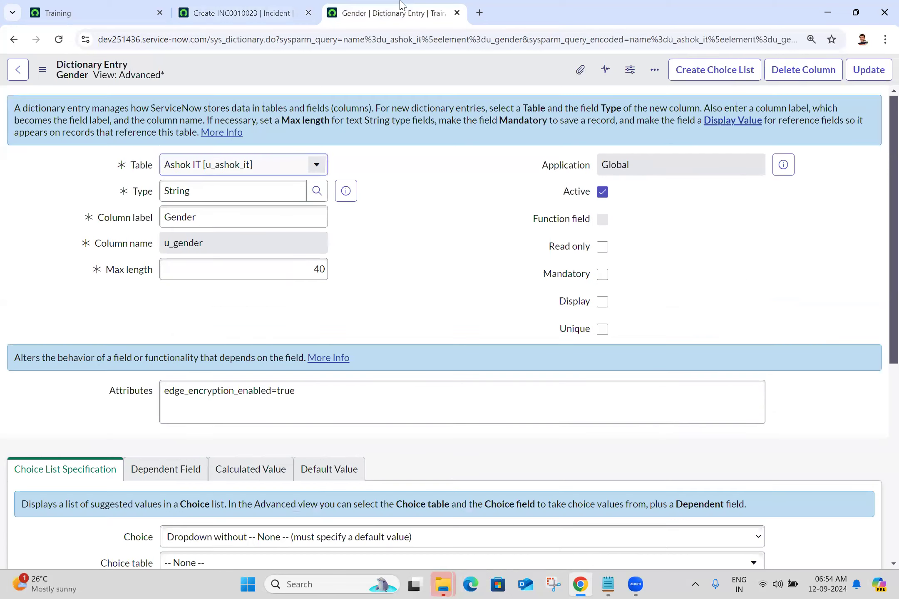
{"action": "left_click", "coordinate": [456, 13]}
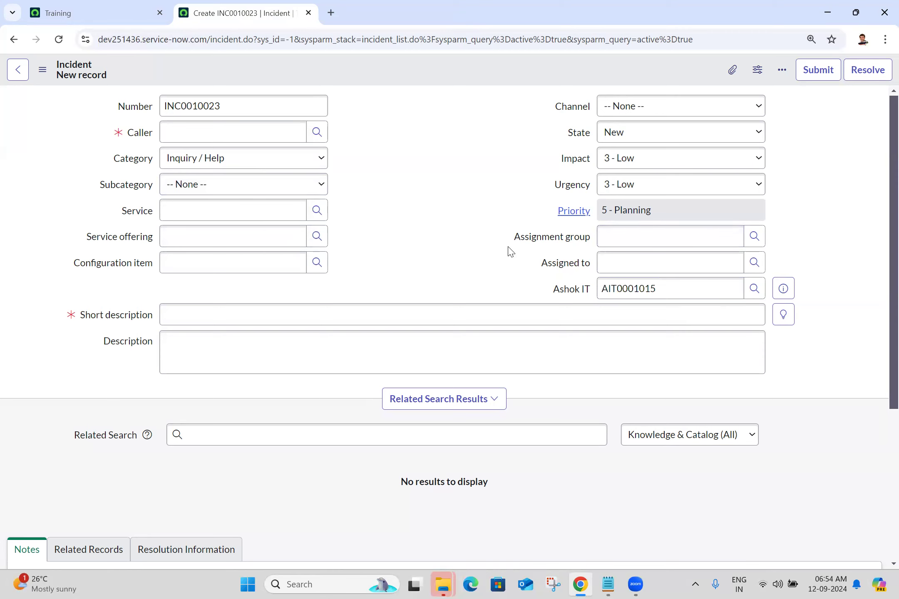
Open the Form Layout configuration of the Incident form, leaving the new incident without saving.
{"action": "scroll", "coordinate": [880, 277], "scroll_direction": "down", "scroll_amount": 5}
{"action": "scroll", "coordinate": [880, 458], "scroll_direction": "up", "scroll_amount": 5}
{"action": "scroll", "coordinate": [881, 191], "scroll_direction": "down", "scroll_amount": 5}
{"action": "scroll", "coordinate": [879, 409], "scroll_direction": "up", "scroll_amount": 5}
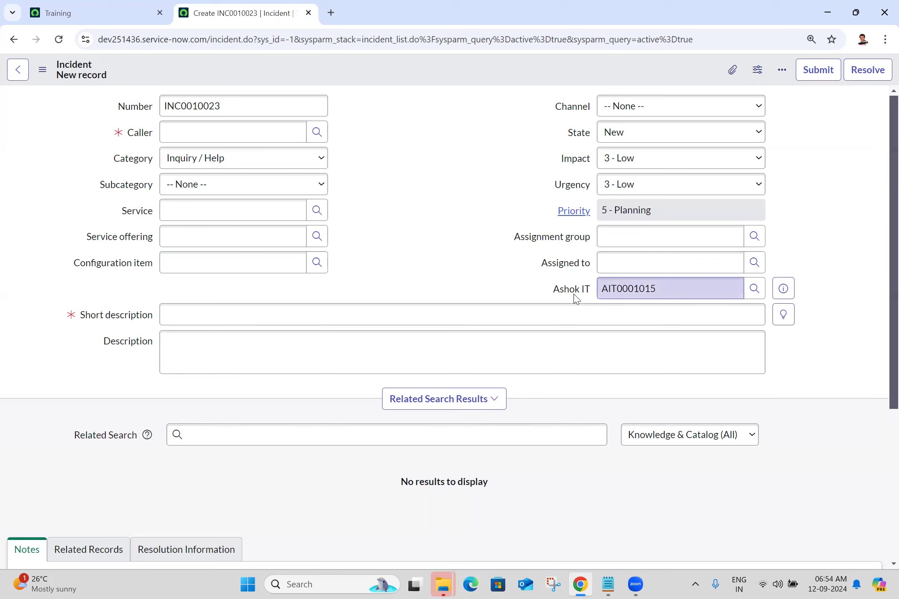
{"action": "right_click", "coordinate": [421, 68]}
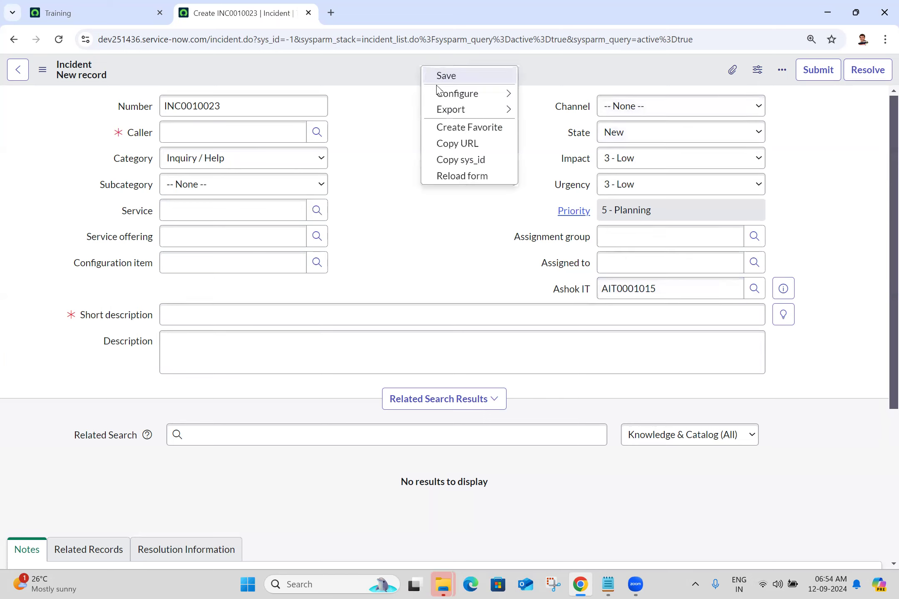
{"action": "mouse_move", "coordinate": [442, 92]}
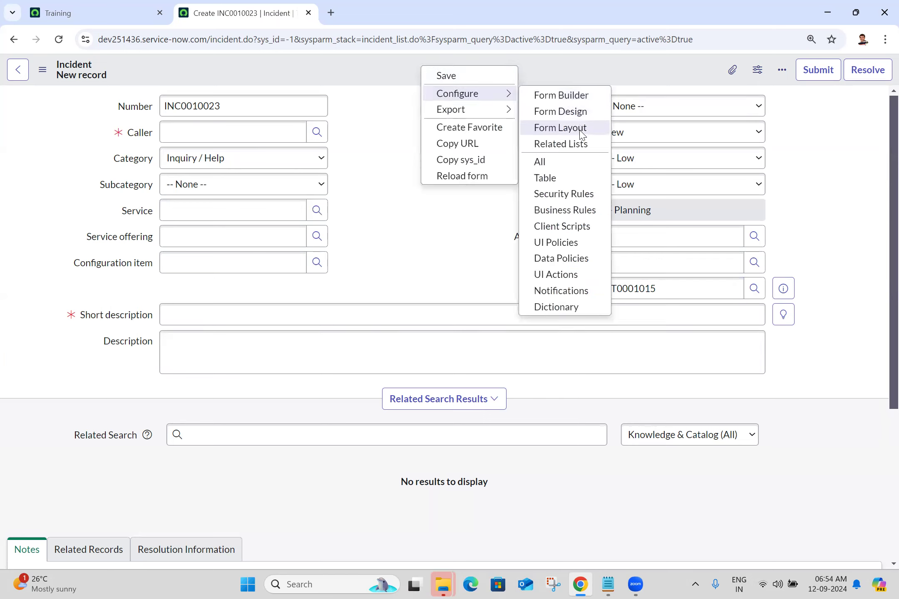
{"action": "left_click", "coordinate": [560, 128]}
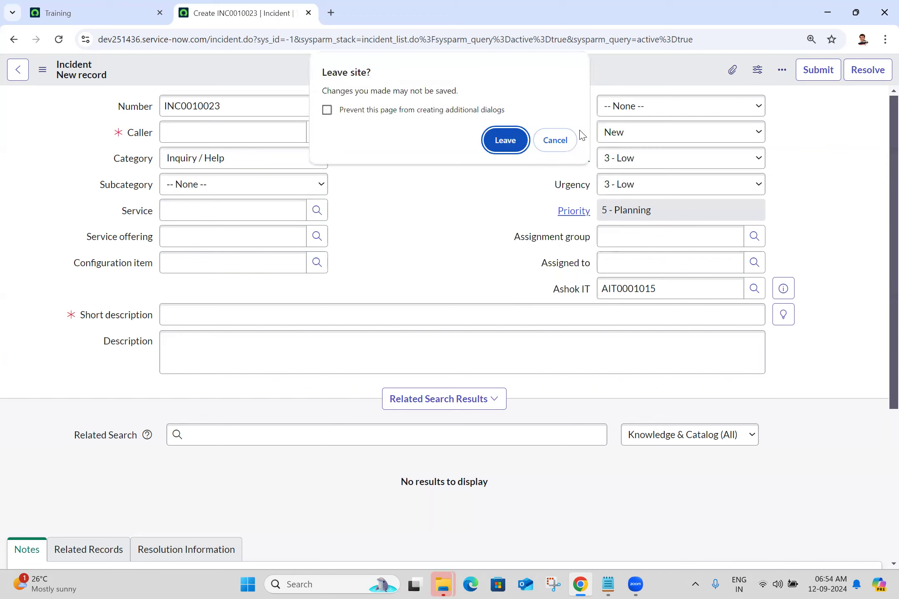
{"action": "left_click", "coordinate": [508, 141]}
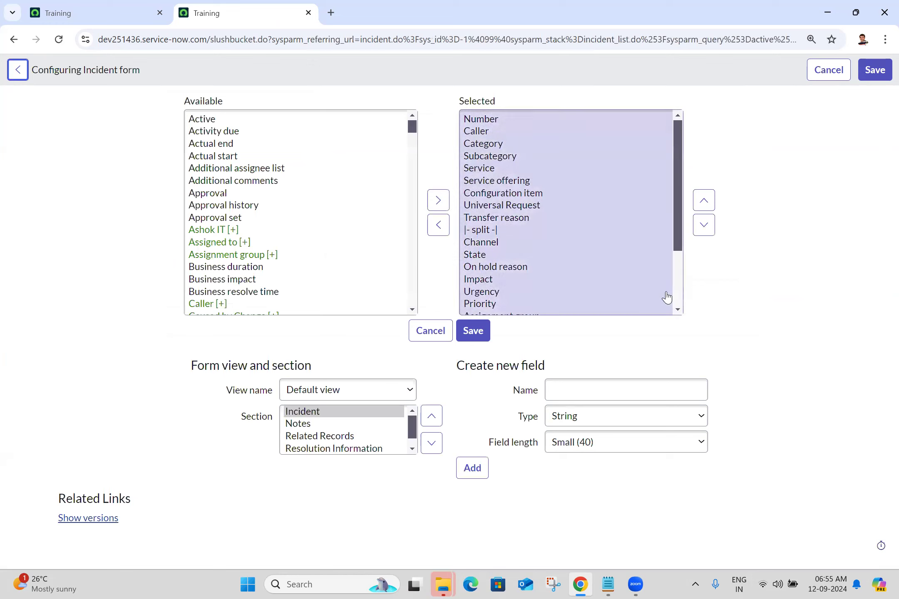
Remove the Ashok IT field from the Incident form's selected fields and save the layout.
{"action": "left_click", "coordinate": [678, 303]}
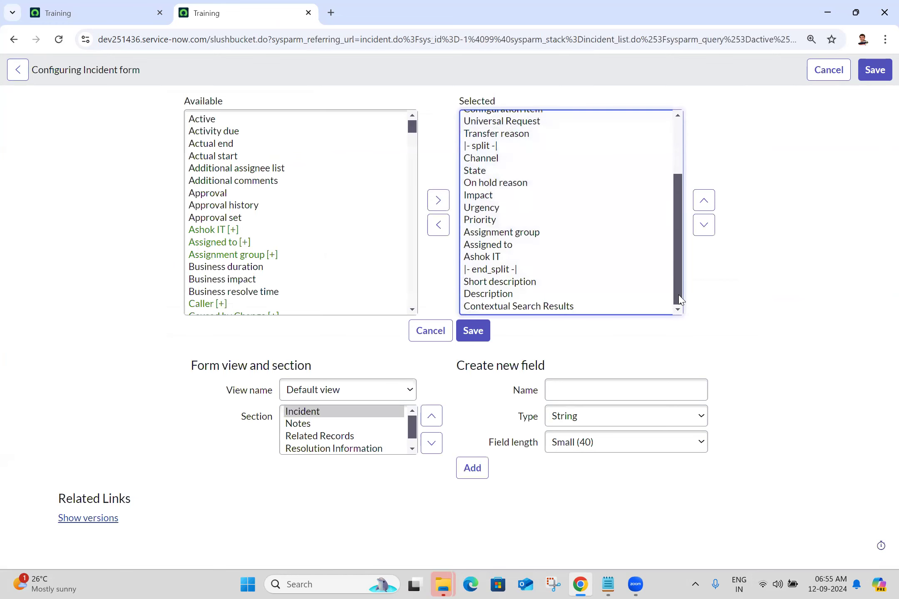
{"action": "left_click", "coordinate": [512, 257]}
{"action": "left_click", "coordinate": [438, 225]}
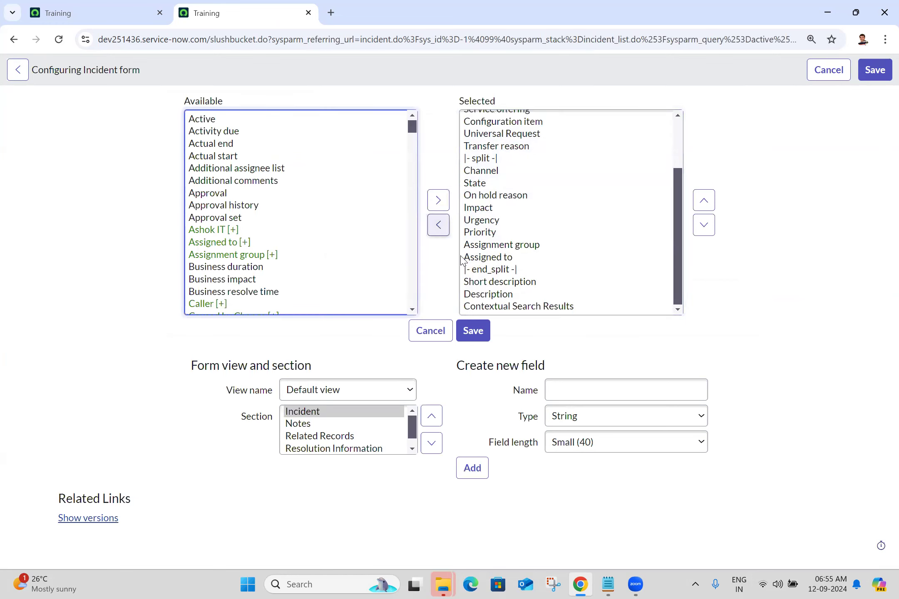
{"action": "left_click", "coordinate": [474, 331]}
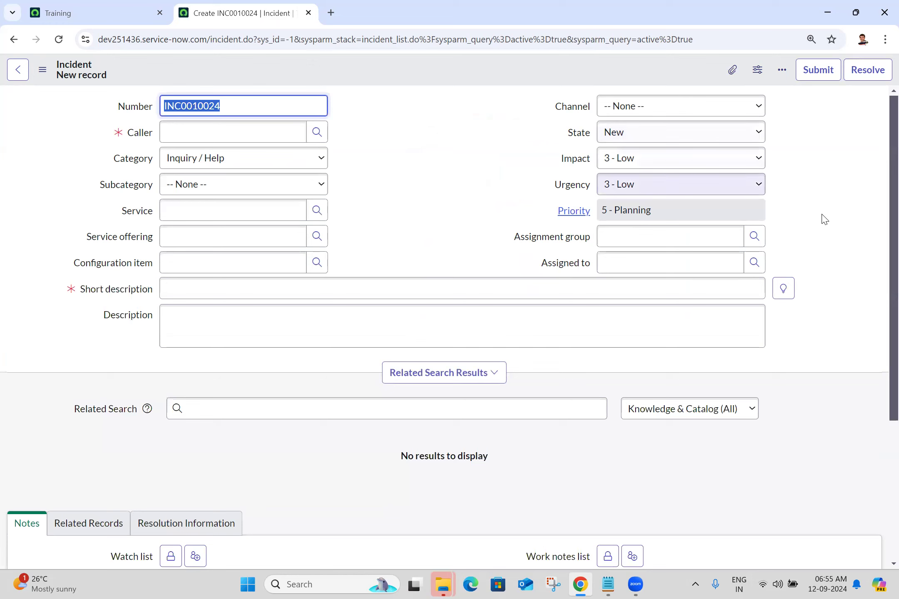
Close the incident tab, open the Ashok ITs list in a new tab, and open its first record.
{"action": "left_click", "coordinate": [308, 13]}
{"action": "left_click", "coordinate": [148, 71]}
{"action": "key", "text": "shift+Left"}
{"action": "key", "text": "shift+Left"}
{"action": "key", "text": "ctrl+a"}
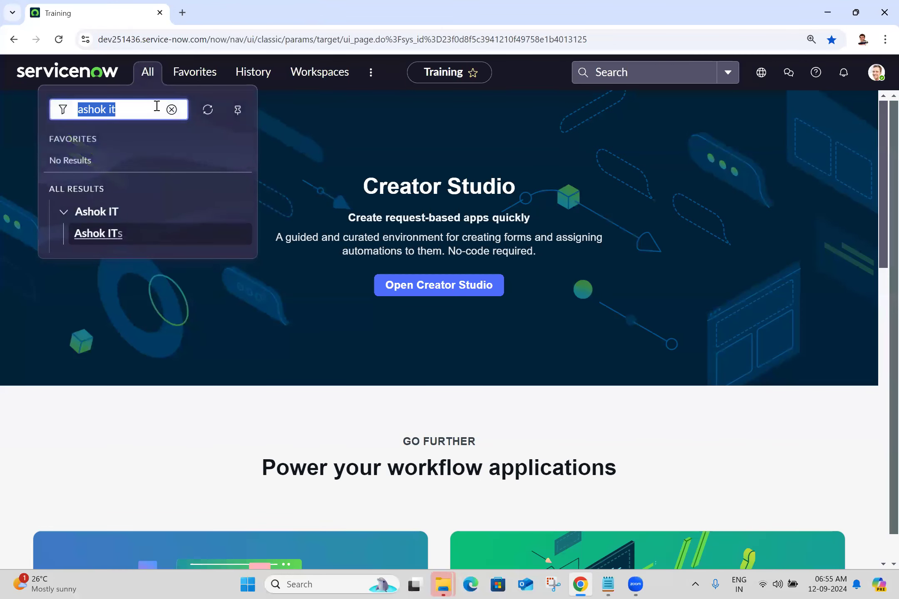
{"action": "left_click", "coordinate": [110, 235], "text": "ctrl"}
{"action": "left_click", "coordinate": [217, 9]}
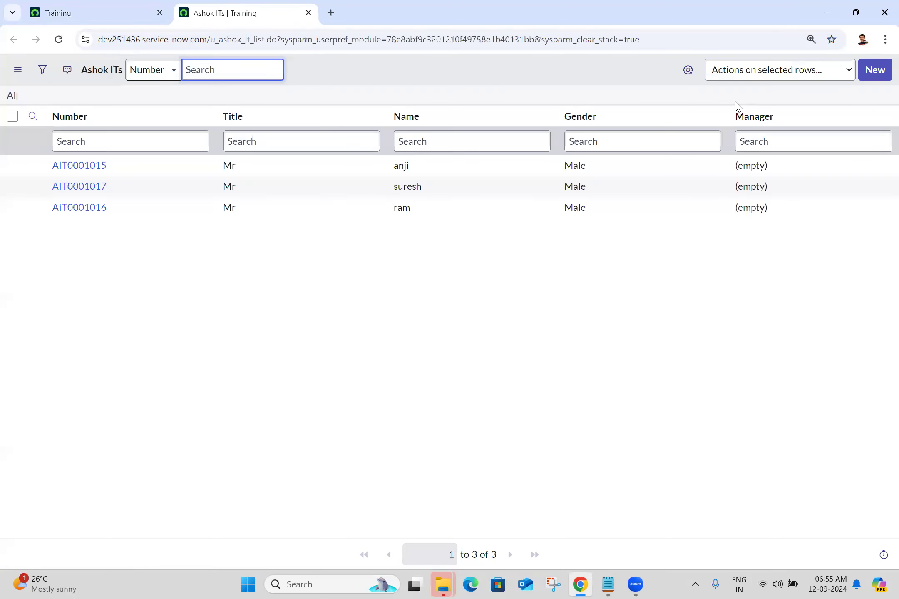
{"action": "left_click", "coordinate": [85, 167]}
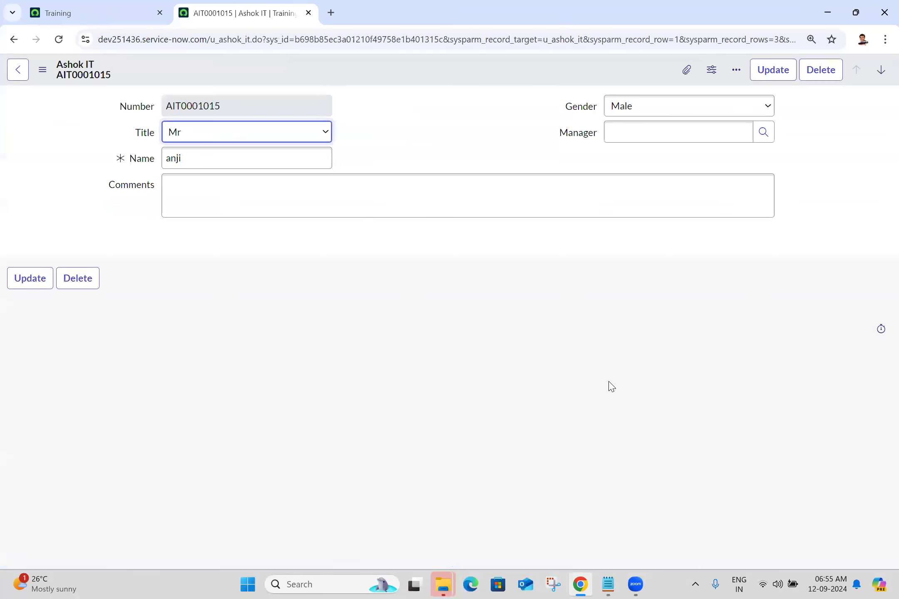
Switch to Notepad and add the heading "Dot Walking:" with a dashed underline at the end of Batch 25.txt.
{"action": "left_click", "coordinate": [608, 584]}
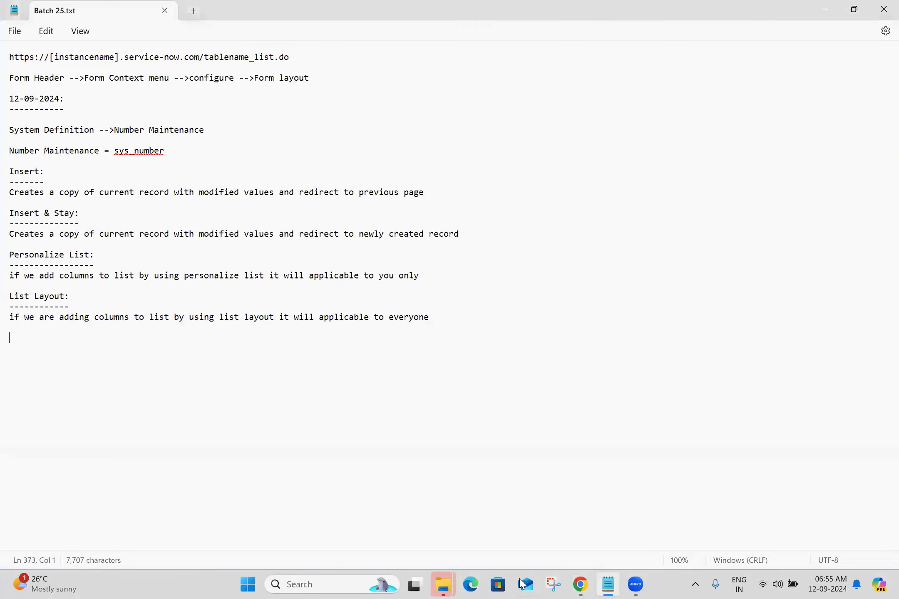
{"action": "type", "text": "Dot Walkin"}
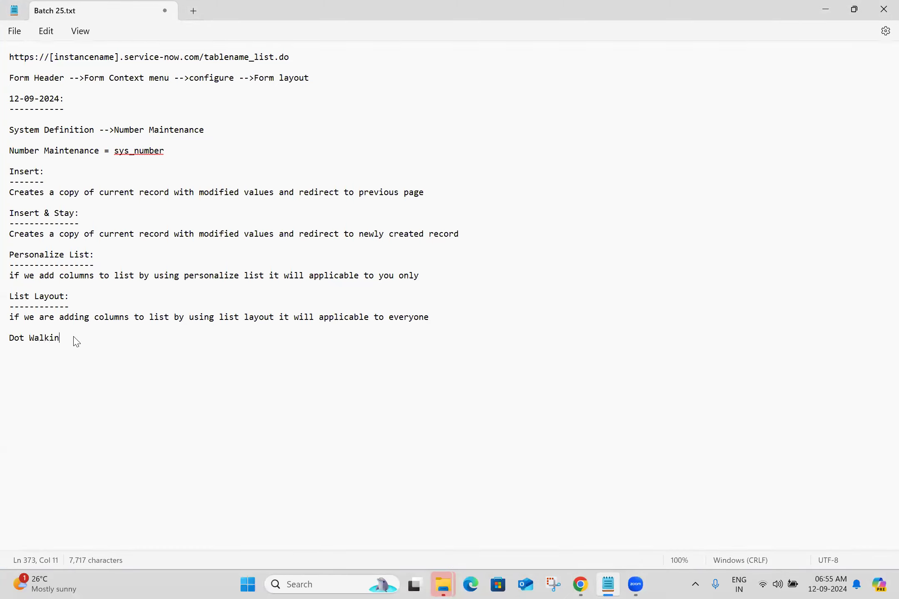
{"action": "type", "text": "g:"}
{"action": "key", "text": "Return"}
{"action": "type", "text": "------------"}
{"action": "key", "text": "Return"}
Write "for client side dot walking it will allow only single dot walking" under the heading, followed by a blank line.
{"action": "type", "text": "for client side dot "}
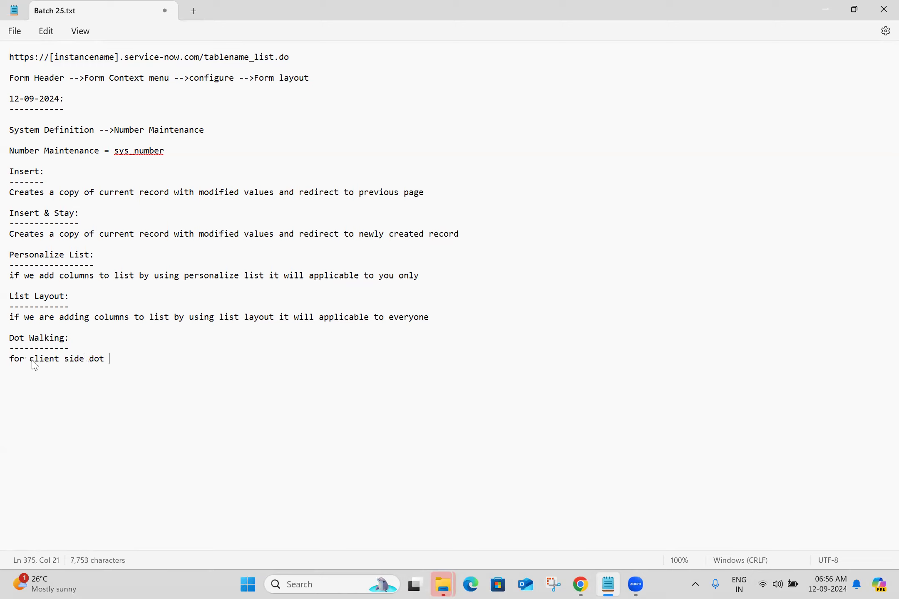
{"action": "type", "text": "walking it will"}
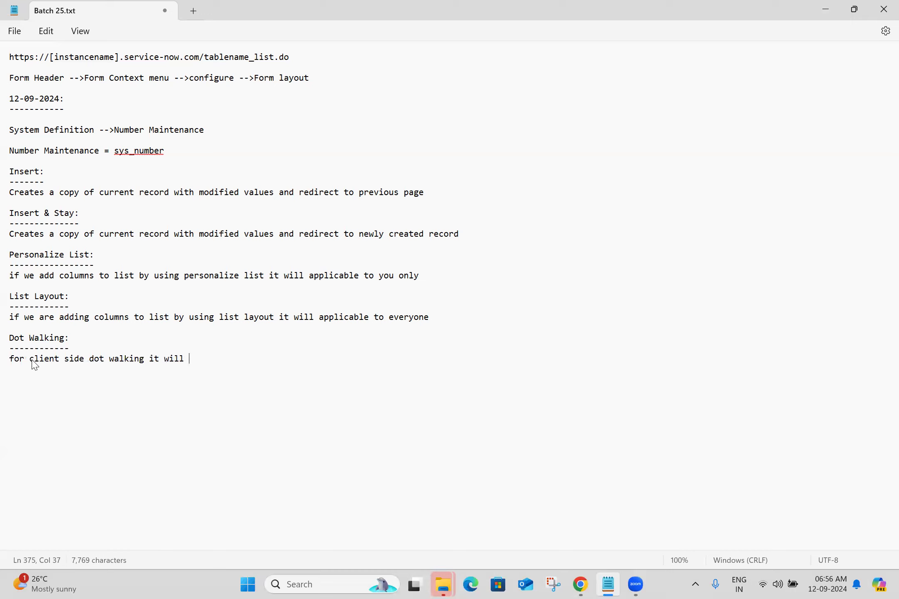
{"action": "type", "text": " allow only single dot walki"}
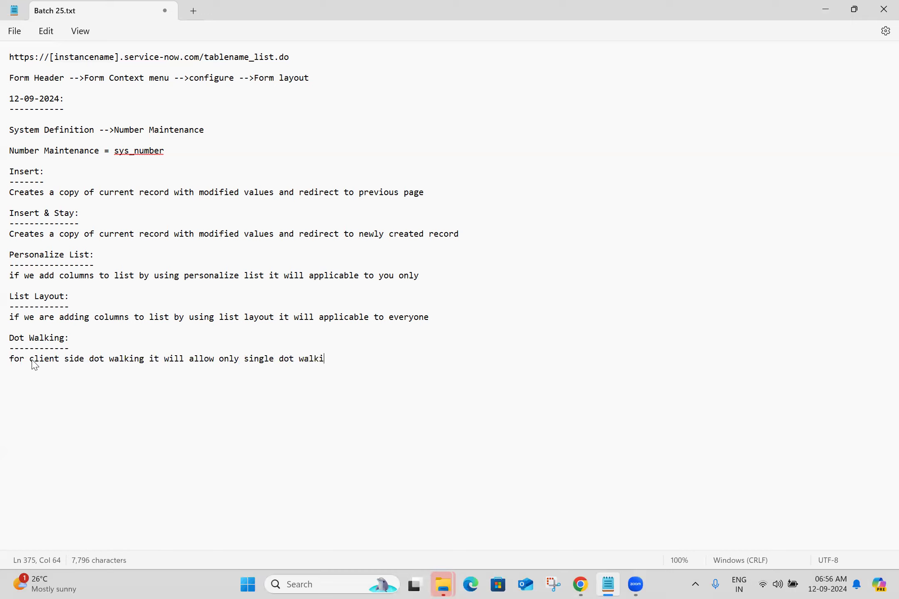
{"action": "type", "text": "ng"}
{"action": "key", "text": "Return"}
{"action": "key", "text": "Return"}
Add the line "for server side dot walking it will allow multi dot walking" and save the notes file.
{"action": "type", "text": "for server"}
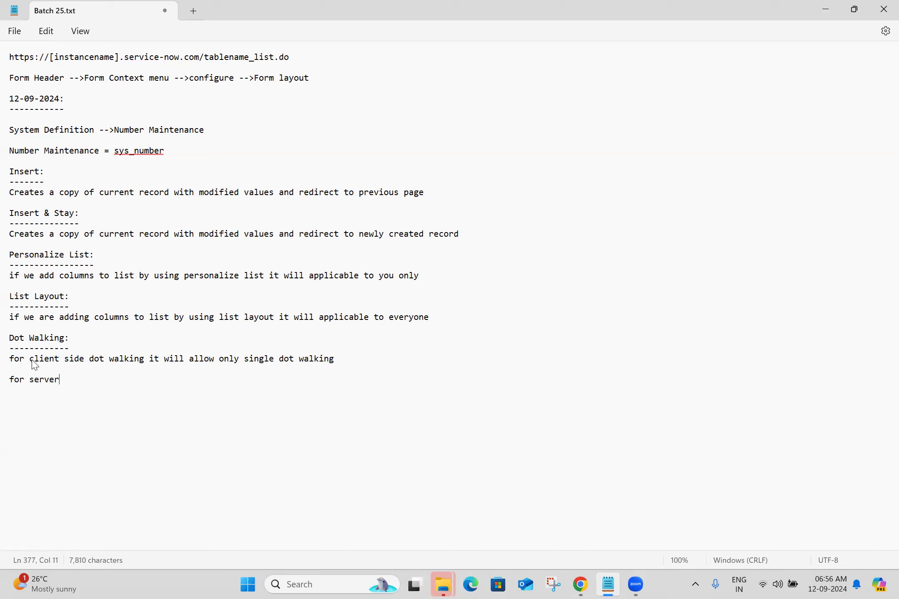
{"action": "type", "text": " side dot walking it wi"}
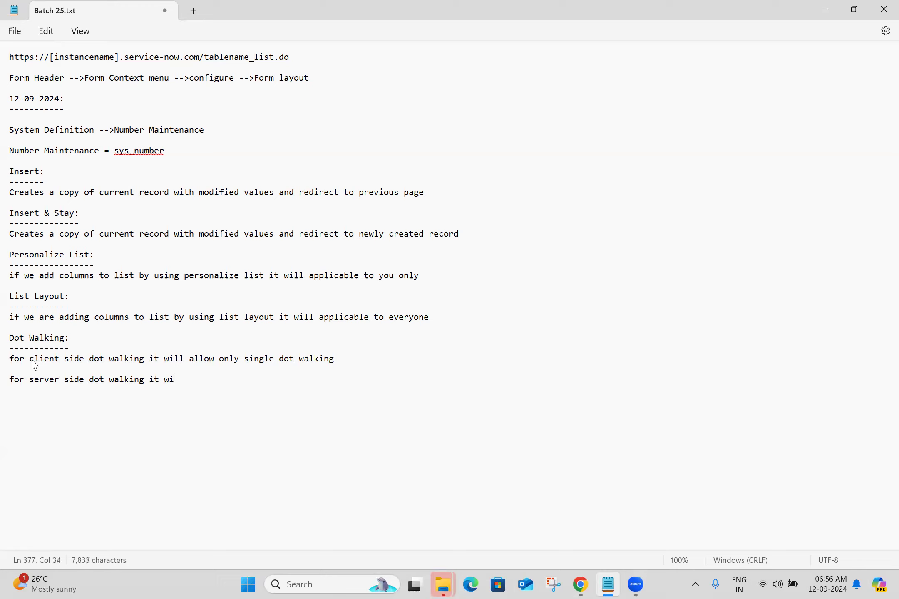
{"action": "type", "text": "ll alloqw"}
{"action": "key", "text": "BackSpace"}
{"action": "key", "text": "BackSpace"}
{"action": "type", "text": "w "}
{"action": "type", "text": "multi dee"}
{"action": "key", "text": "BackSpace"}
{"action": "key", "text": "BackSpace"}
{"action": "type", "text": "ot walking"}
{"action": "key", "text": "Return"}
{"action": "key", "text": "Return"}
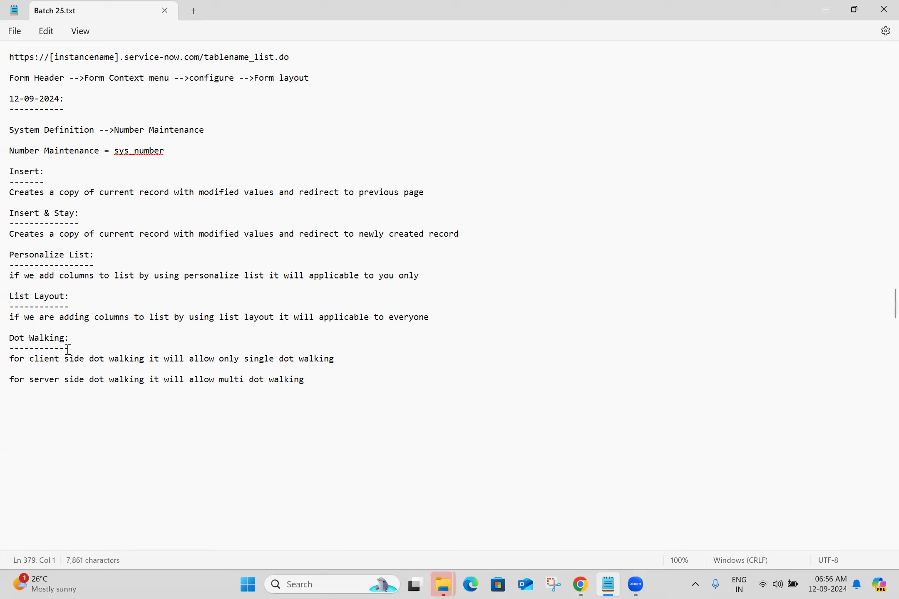
Review the Dot Walking heading and its client-side and server-side lines.
{"action": "triple_click", "coordinate": [181, 376]}
{"action": "left_click_drag", "start_coordinate": [181, 376], "coordinate": [2, 341]}
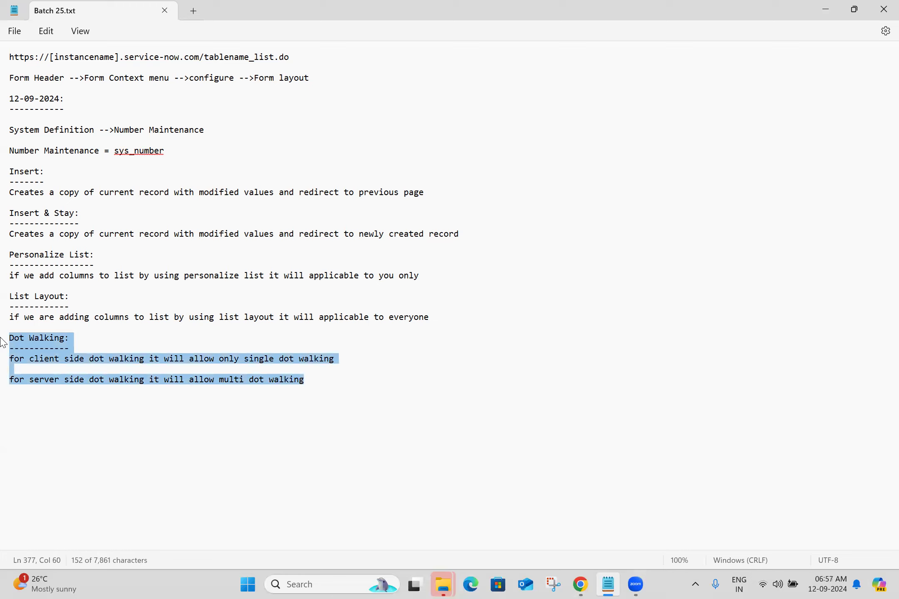
{"action": "left_click", "coordinate": [159, 351]}
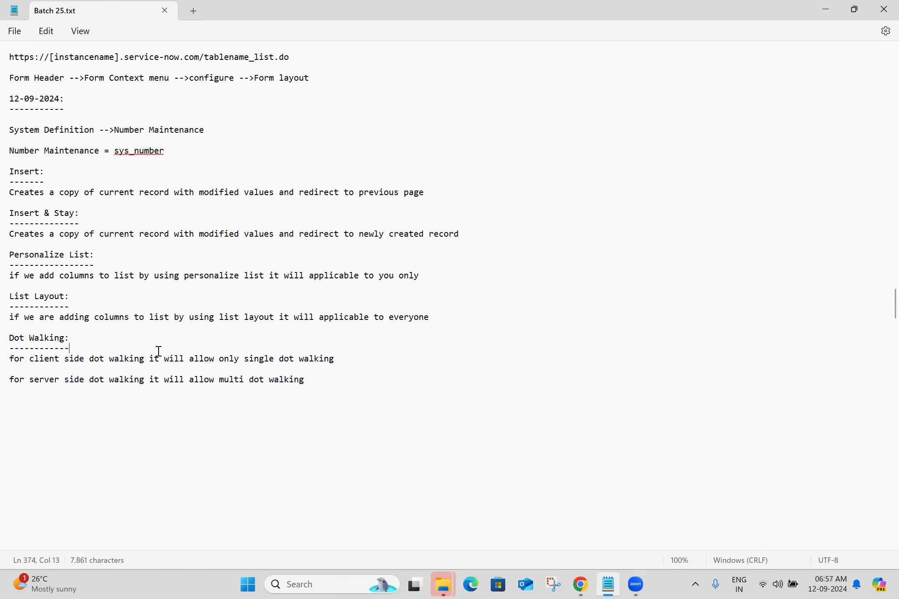
Switch back to Chrome and look through the Manager field's user lookup list without choosing a user.
{"action": "left_click", "coordinate": [580, 584]}
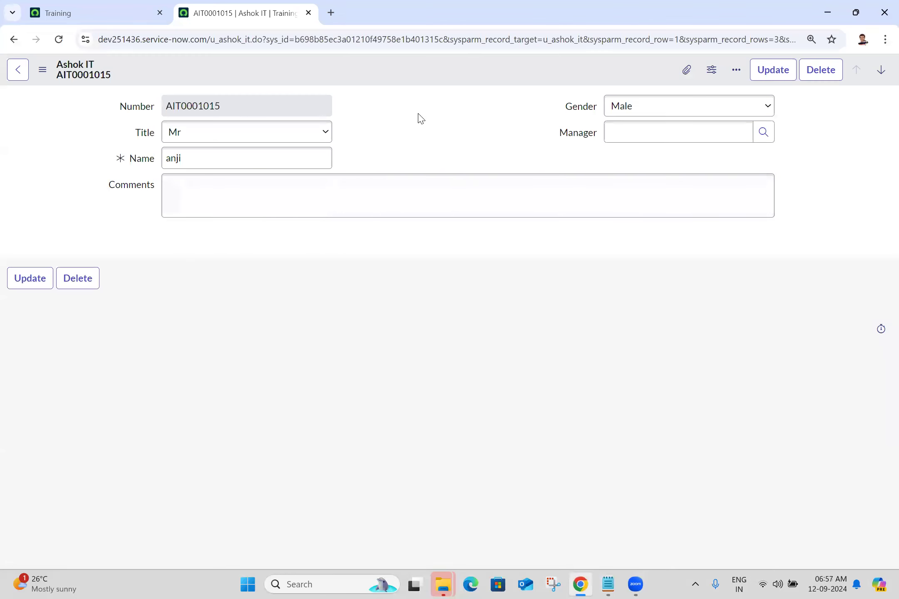
{"action": "left_click", "coordinate": [763, 133]}
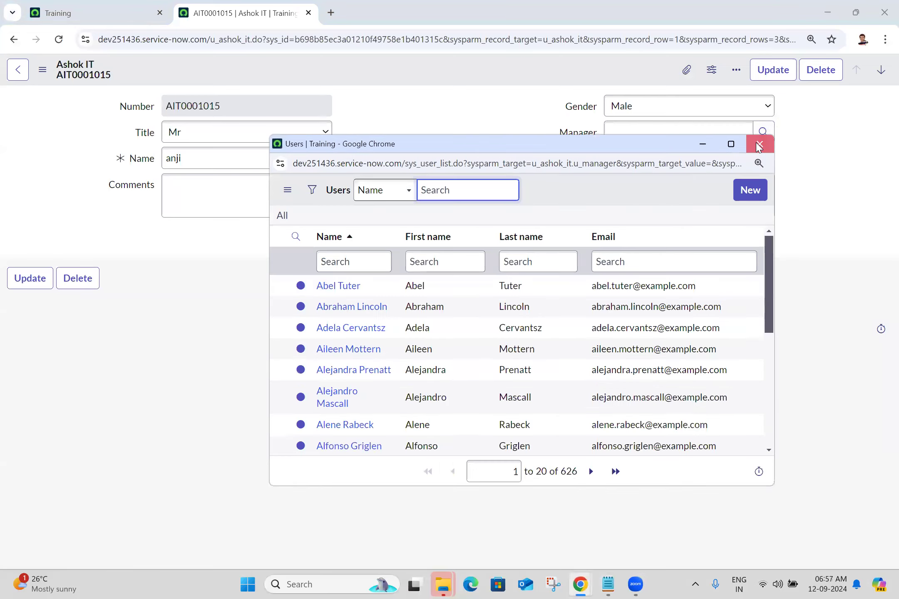
{"action": "left_click", "coordinate": [758, 145]}
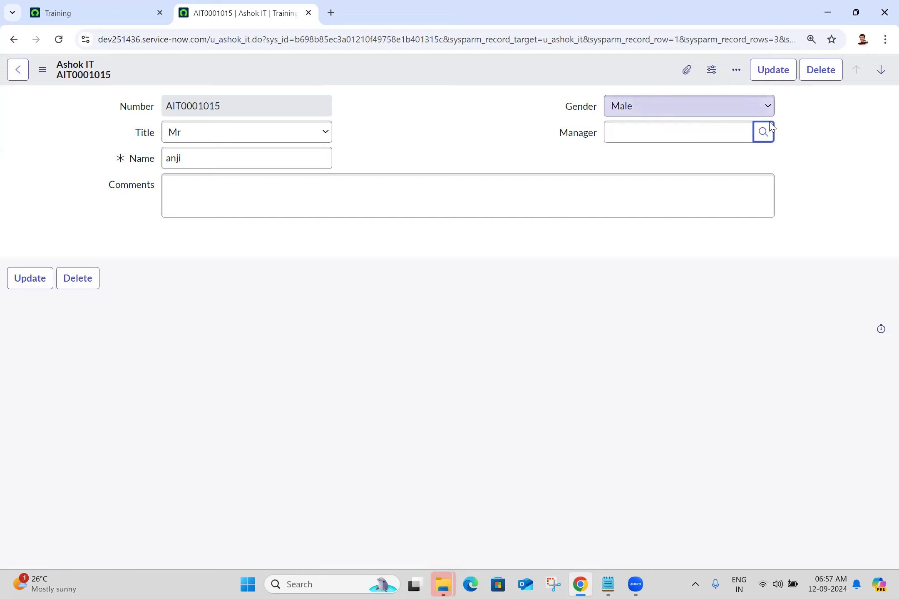
{"action": "left_click", "coordinate": [765, 132]}
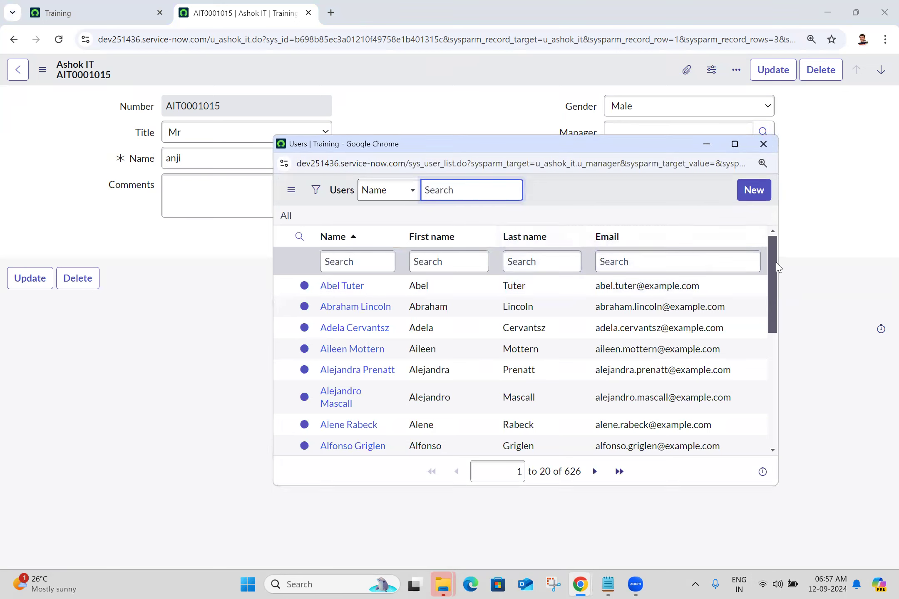
{"action": "left_click_drag", "start_coordinate": [773, 282], "coordinate": [768, 242]}
{"action": "left_click", "coordinate": [763, 144]}
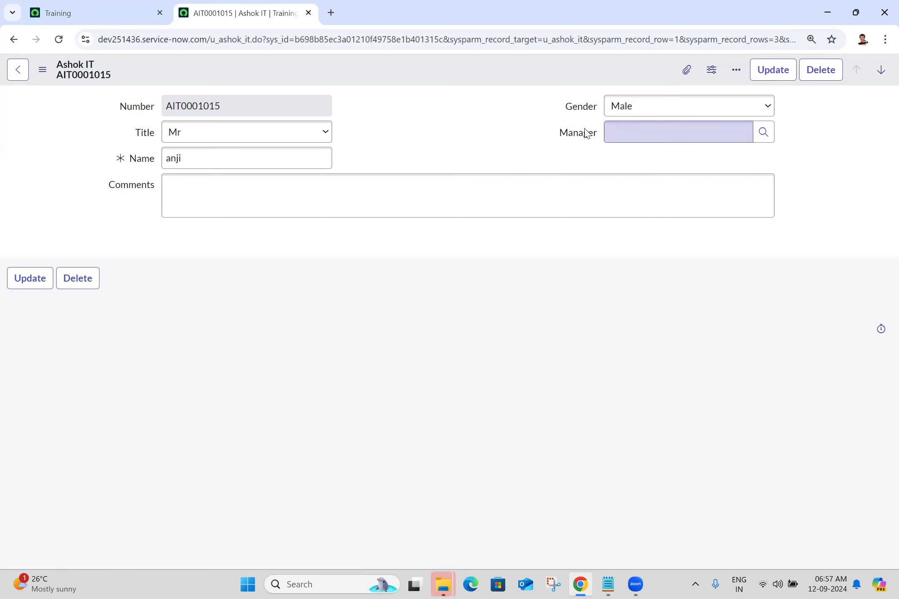
Open the Ashok IT form's Form Layout configuration and remove Number, Title and Name from the selected fields.
{"action": "right_click", "coordinate": [357, 71]}
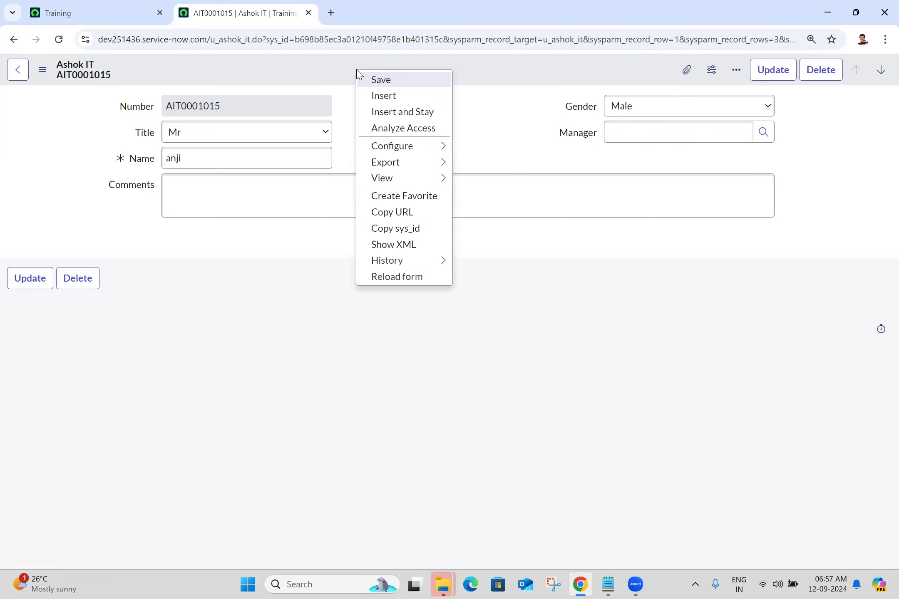
{"action": "mouse_move", "coordinate": [386, 148]}
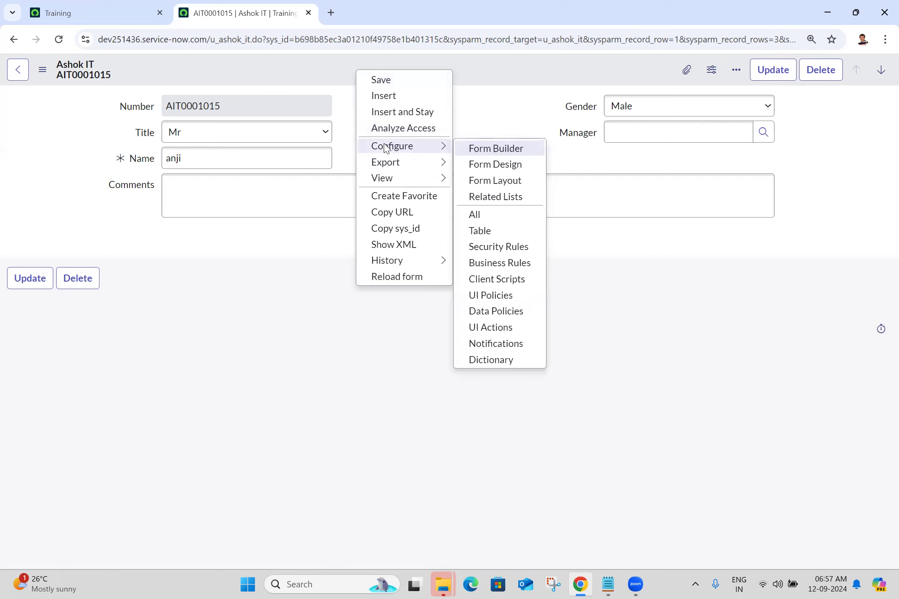
{"action": "left_click", "coordinate": [494, 181]}
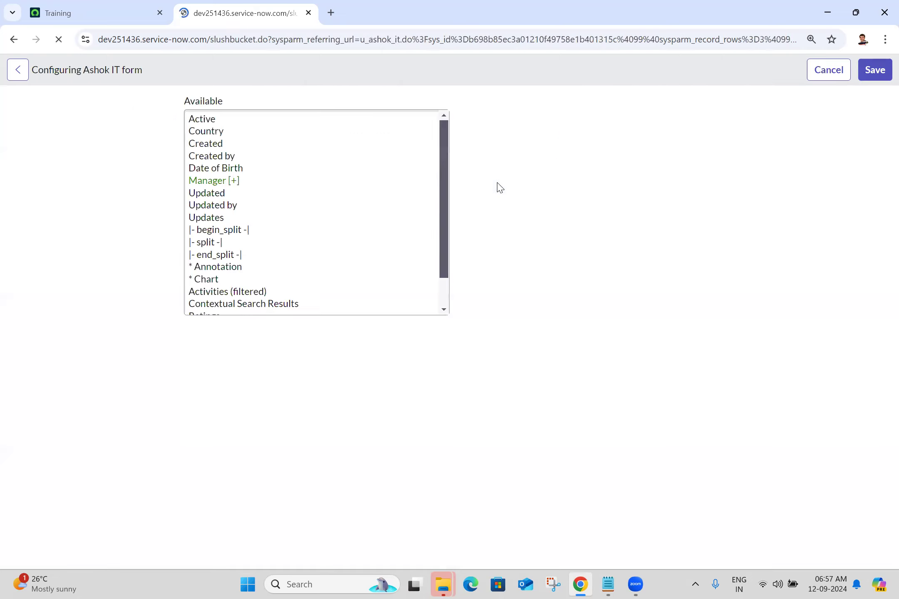
{"action": "left_click", "coordinate": [482, 131]}
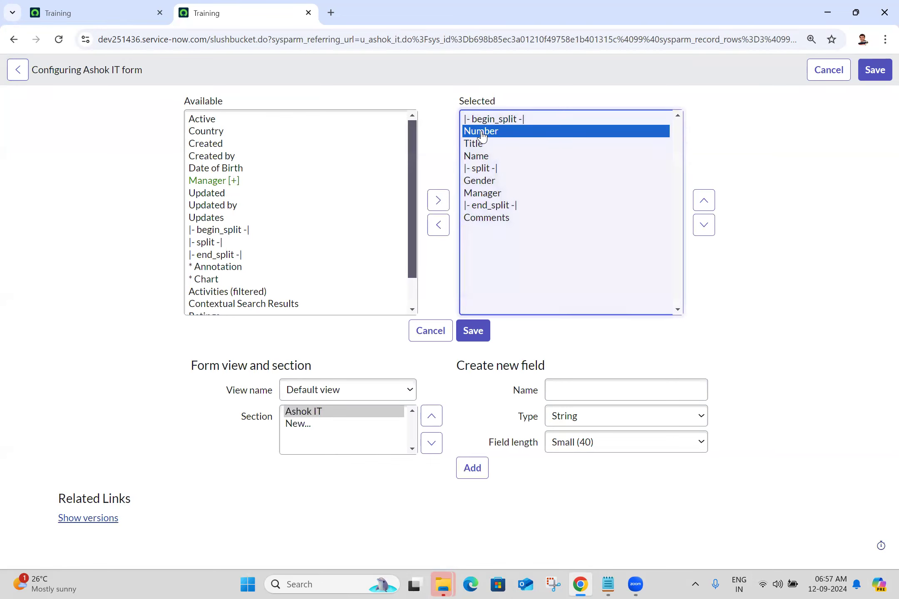
{"action": "key", "text": "shift+Down"}
{"action": "key", "text": "shift+Down"}
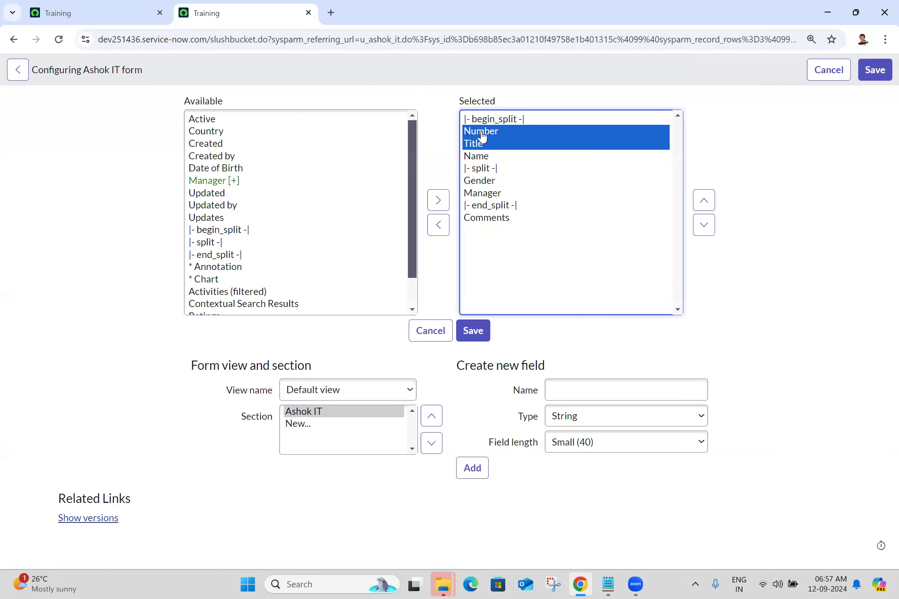
{"action": "left_click", "coordinate": [438, 225]}
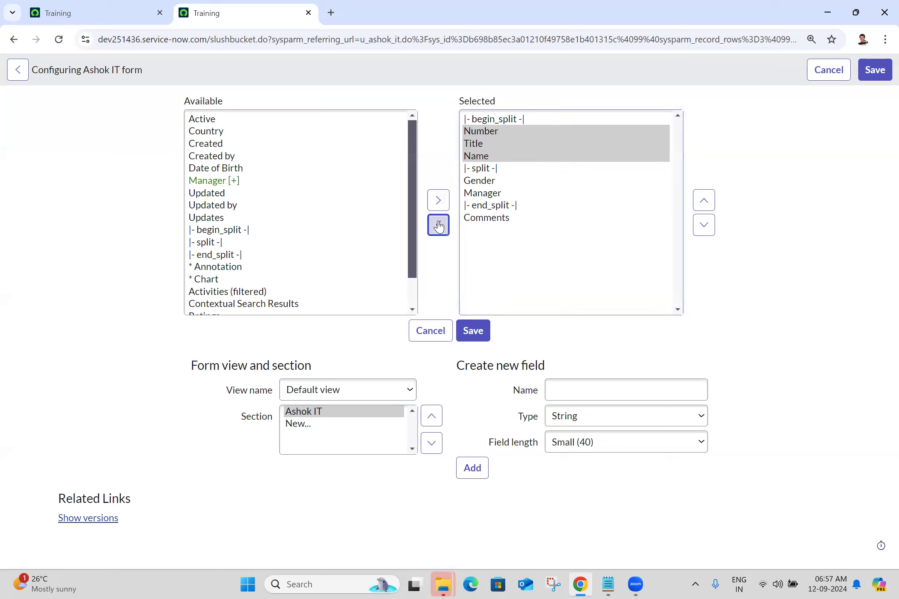
Remove Gender, Comments and all the split markers from the selected fields, leaving only Manager, and save the layout.
{"action": "left_click", "coordinate": [497, 121]}
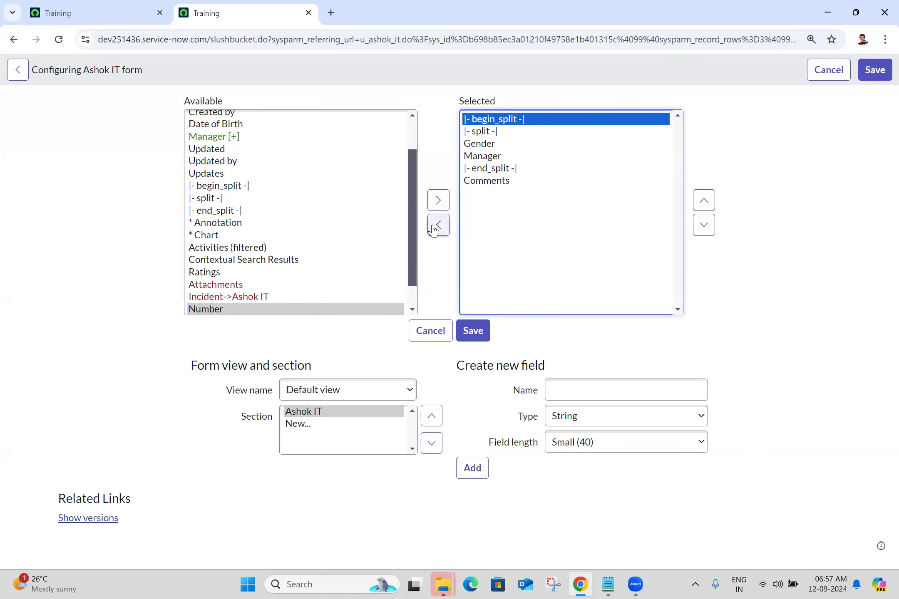
{"action": "left_click", "coordinate": [438, 224]}
{"action": "left_click", "coordinate": [494, 119]}
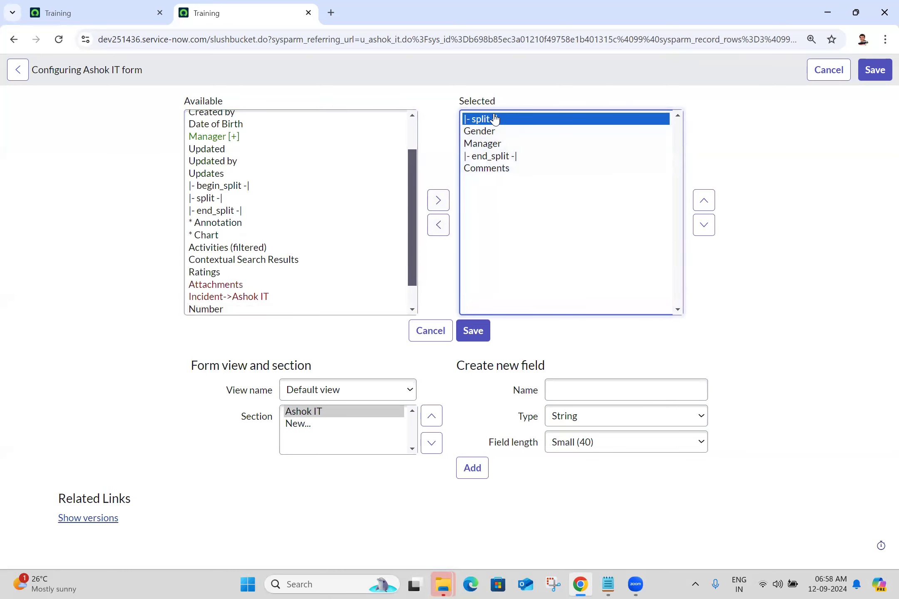
{"action": "left_click", "coordinate": [493, 130], "text": "shift"}
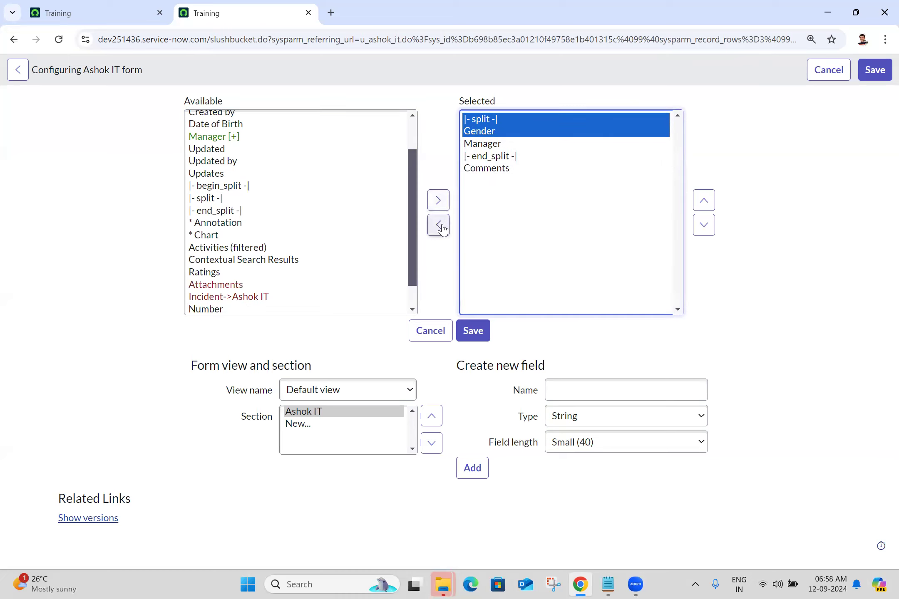
{"action": "left_click", "coordinate": [438, 224]}
{"action": "left_click", "coordinate": [502, 132]}
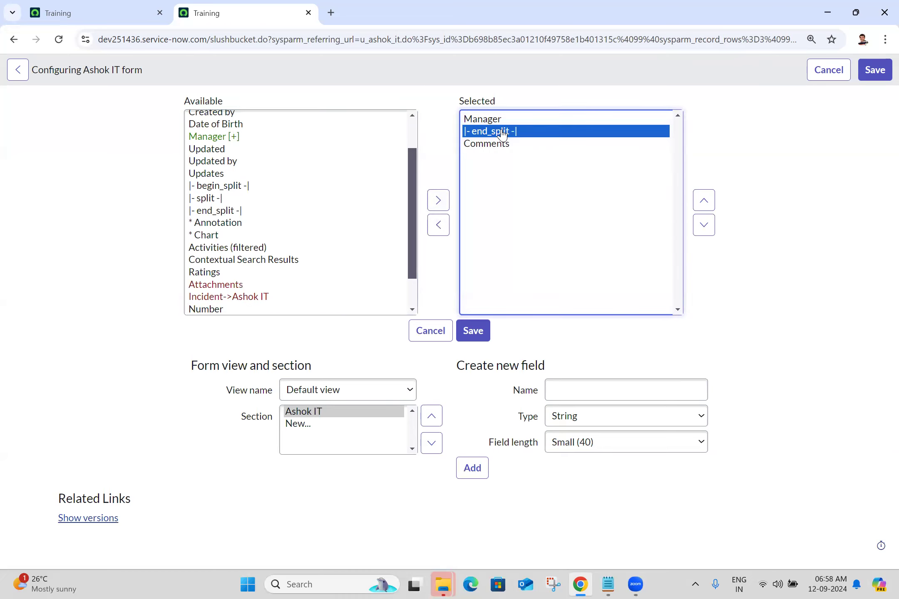
{"action": "left_click", "coordinate": [499, 143], "text": "shift"}
{"action": "left_click", "coordinate": [439, 225]}
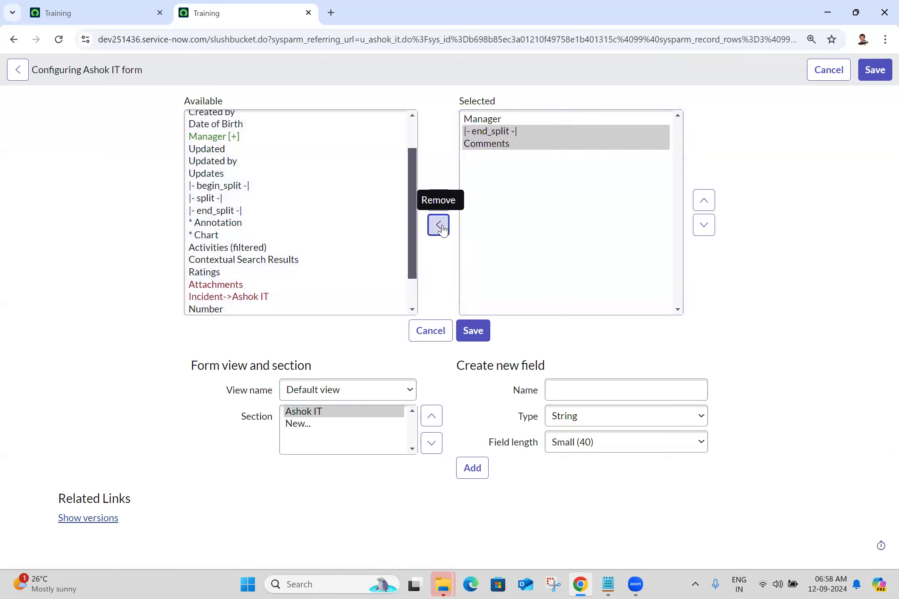
{"action": "left_click", "coordinate": [473, 331]}
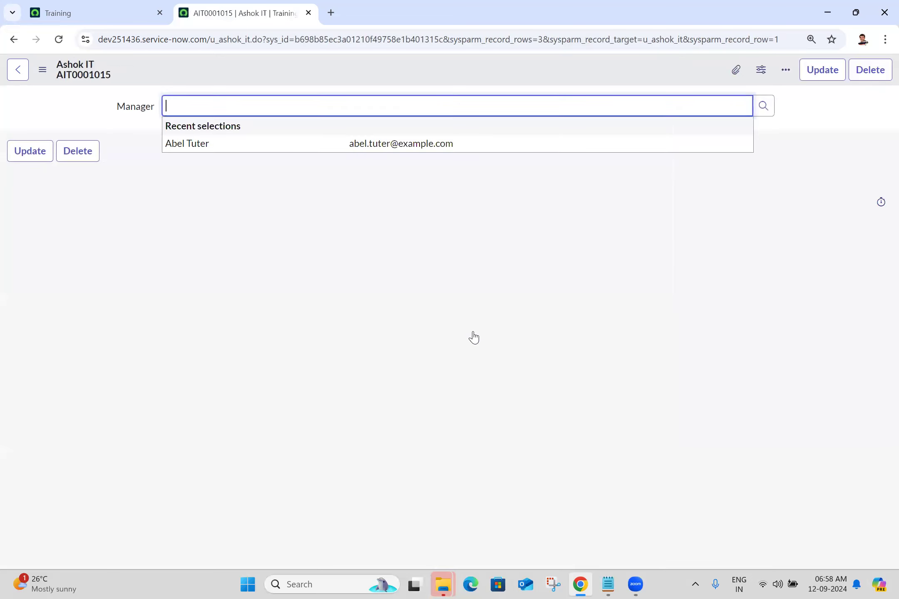
{"action": "left_click", "coordinate": [474, 337]}
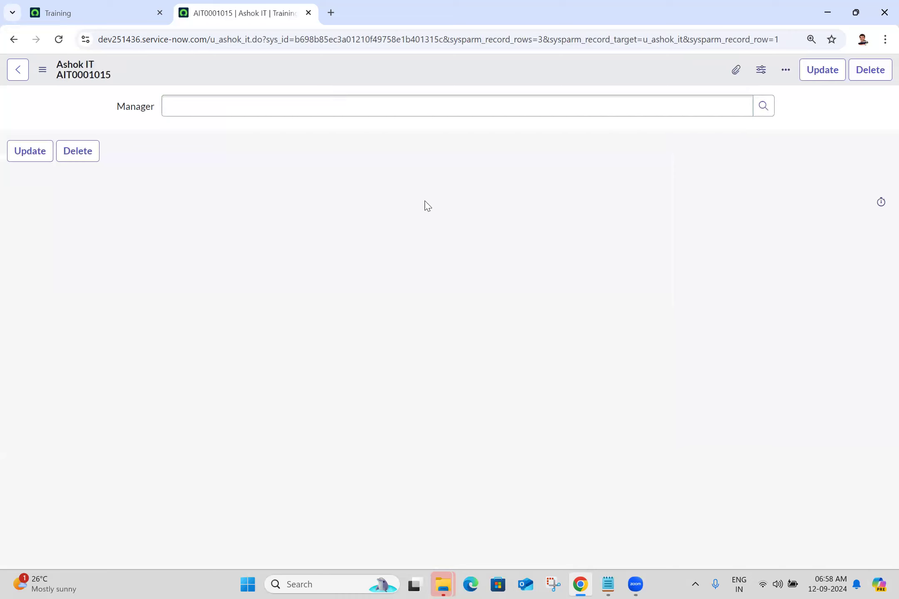
{"action": "right_click", "coordinate": [378, 74]}
{"action": "mouse_move", "coordinate": [425, 155]}
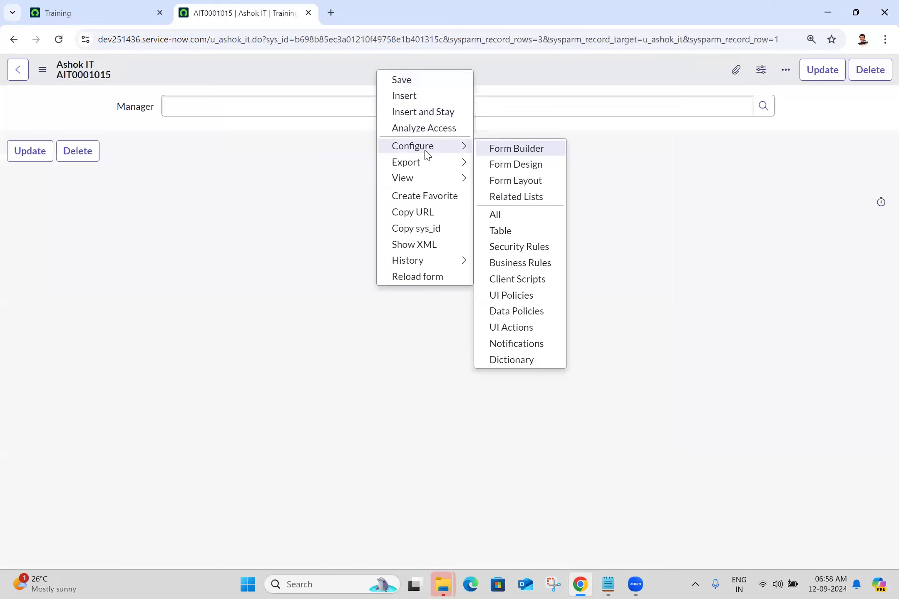
{"action": "left_click", "coordinate": [266, 310]}
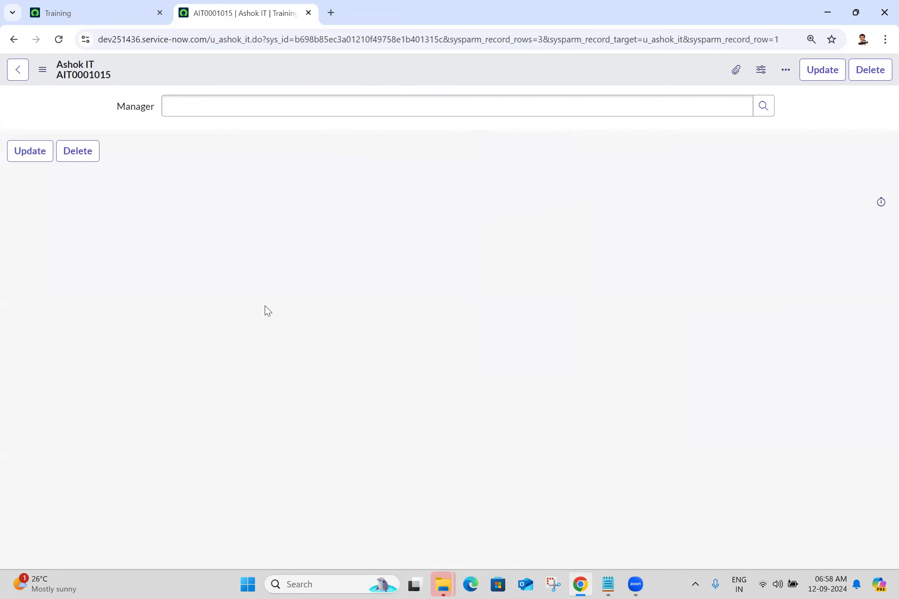
In the Notepad notes, add "we can do dot walking only for reference fields" under the Dot Walking heading, and return to Chrome.
{"action": "left_click", "coordinate": [607, 585]}
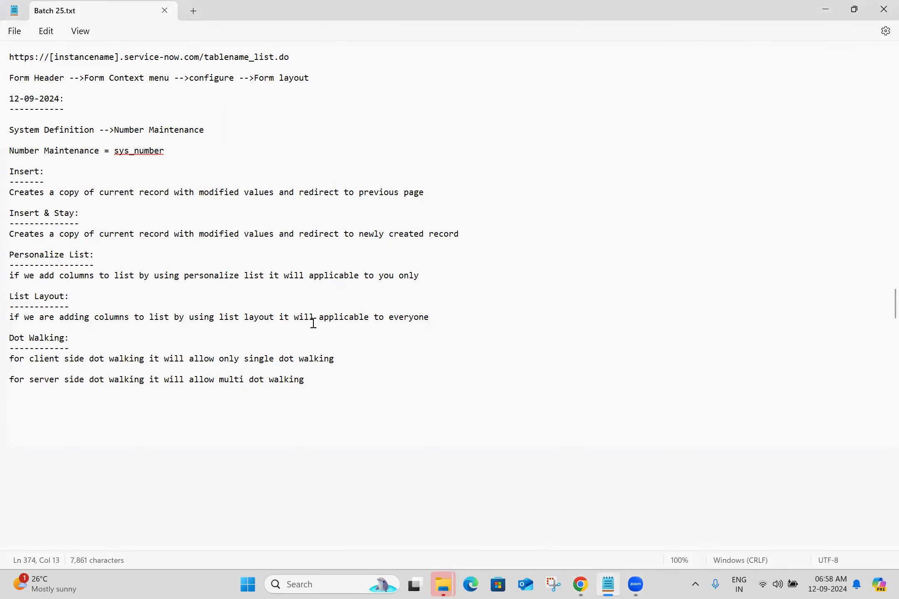
{"action": "type", "text": "we "}
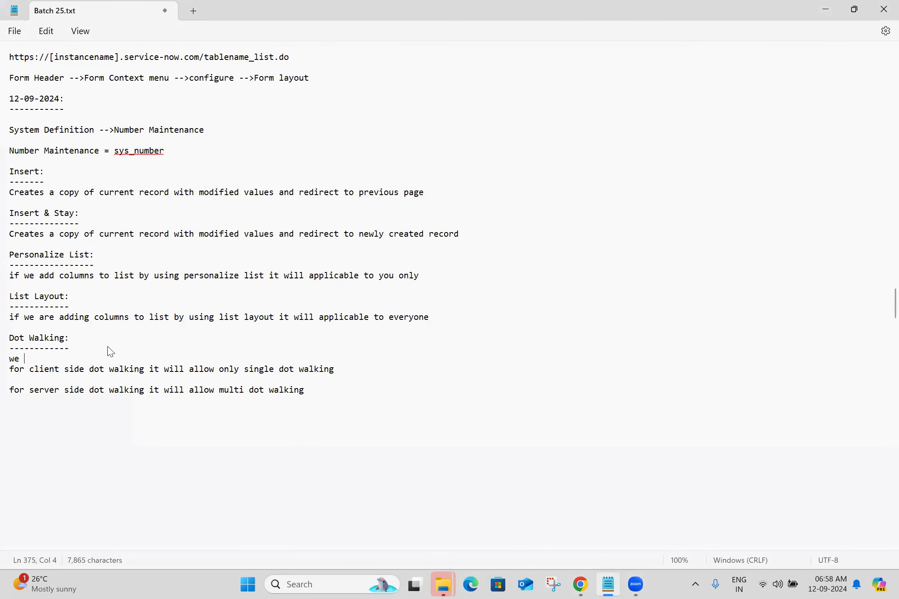
{"action": "type", "text": "can do d"}
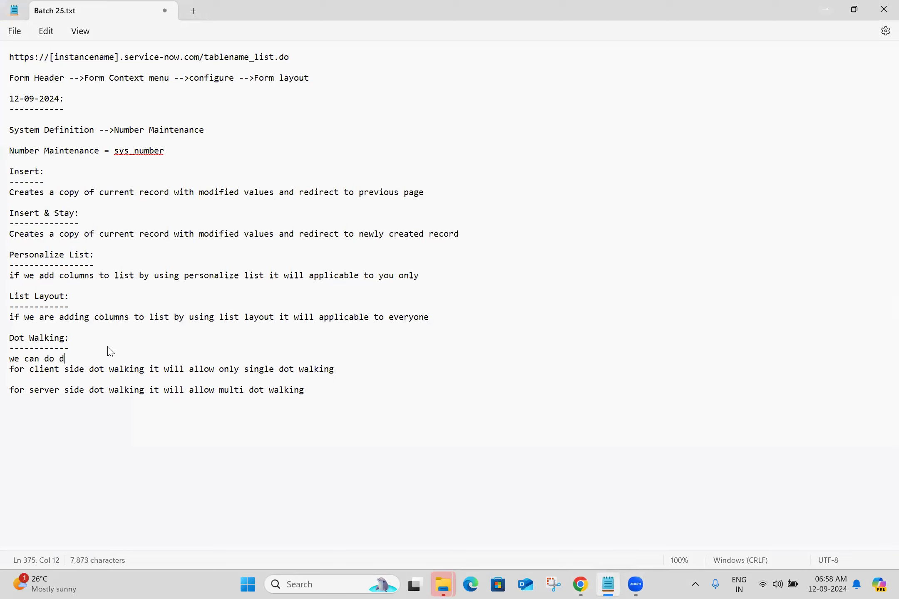
{"action": "type", "text": "ot walking only for r"}
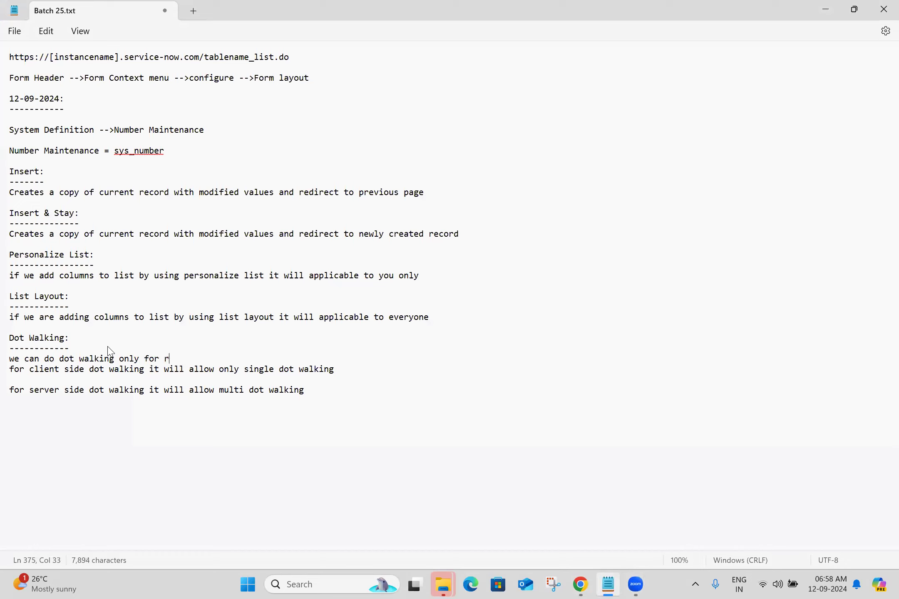
{"action": "type", "text": "eference fields"}
{"action": "key", "text": "Return"}
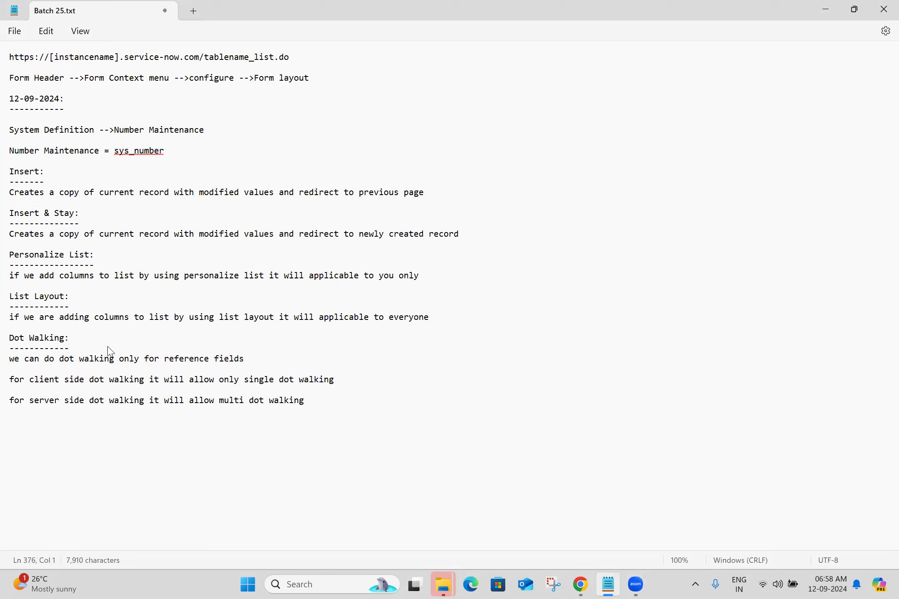
{"action": "left_click", "coordinate": [115, 433]}
{"action": "mouse_move", "coordinate": [580, 583]}
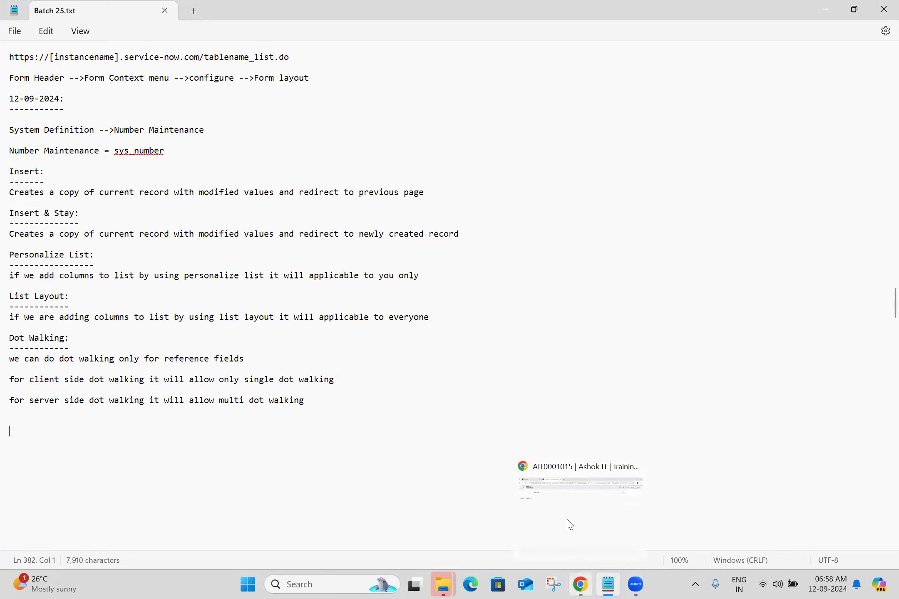
{"action": "left_click", "coordinate": [581, 485]}
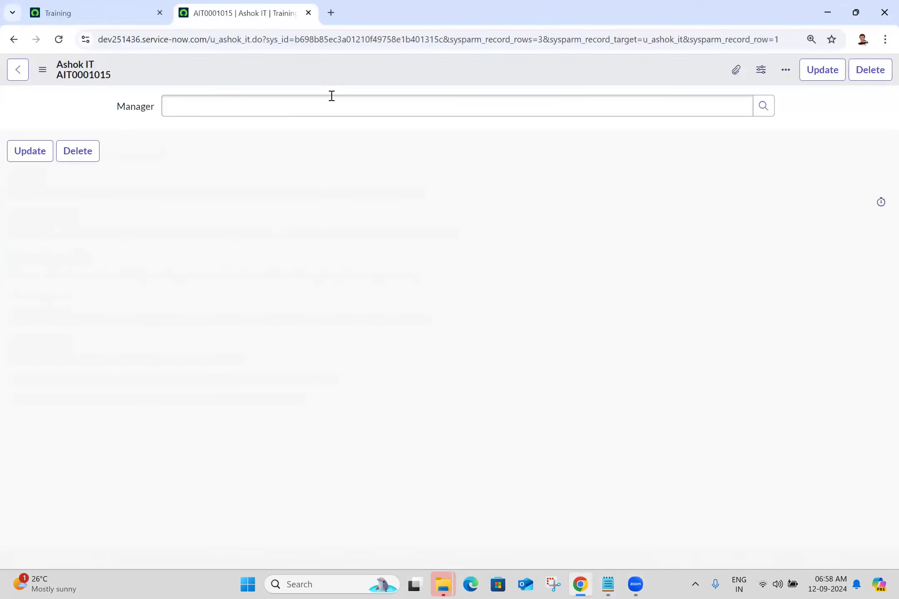
Fill the Ashok IT form's Manager field with the suggested user matching "abe".
{"action": "left_click", "coordinate": [334, 97]}
{"action": "type", "text": "abe"}
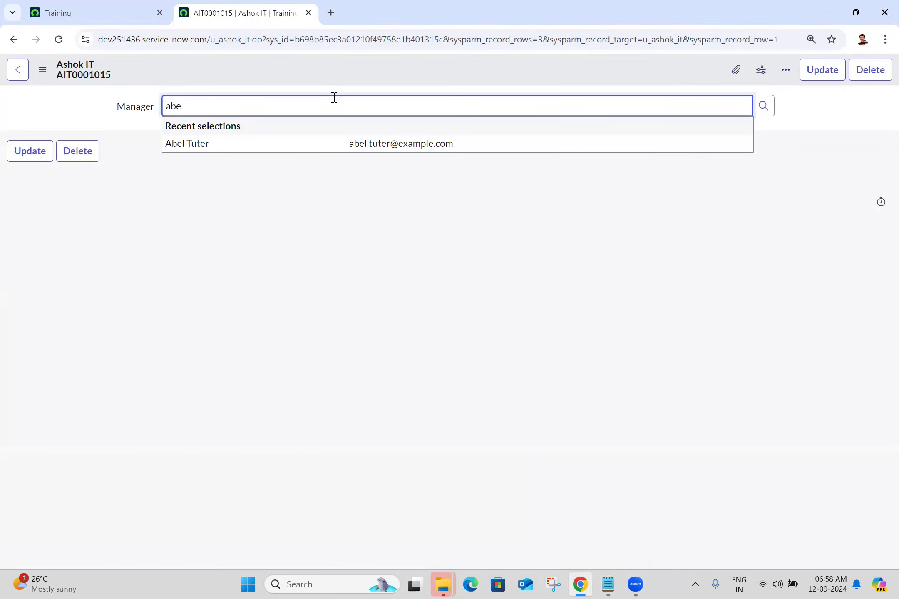
{"action": "left_click", "coordinate": [294, 145]}
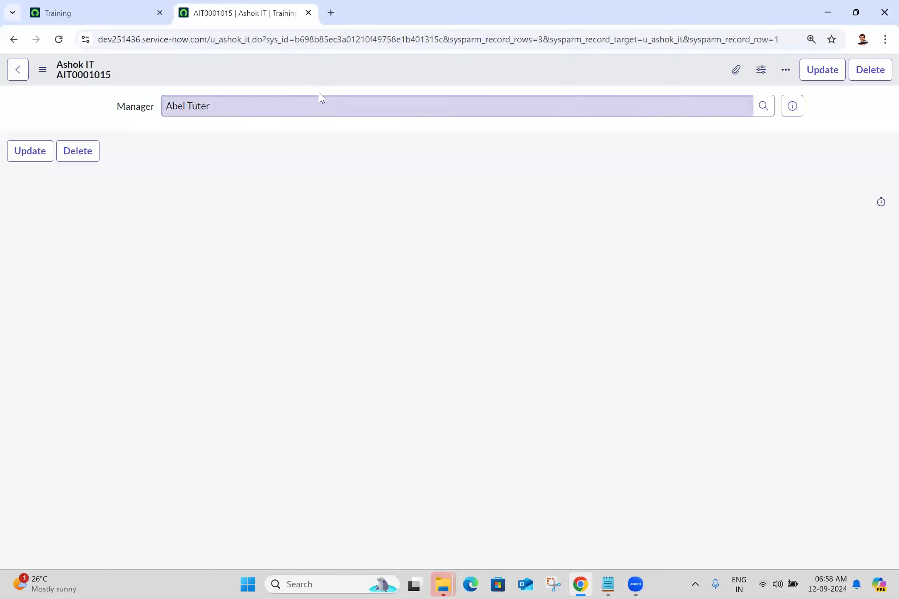
Open the Ashok IT form's Form Layout configuration, leaving the record without saving its changes.
{"action": "right_click", "coordinate": [318, 79]}
{"action": "mouse_move", "coordinate": [357, 150]}
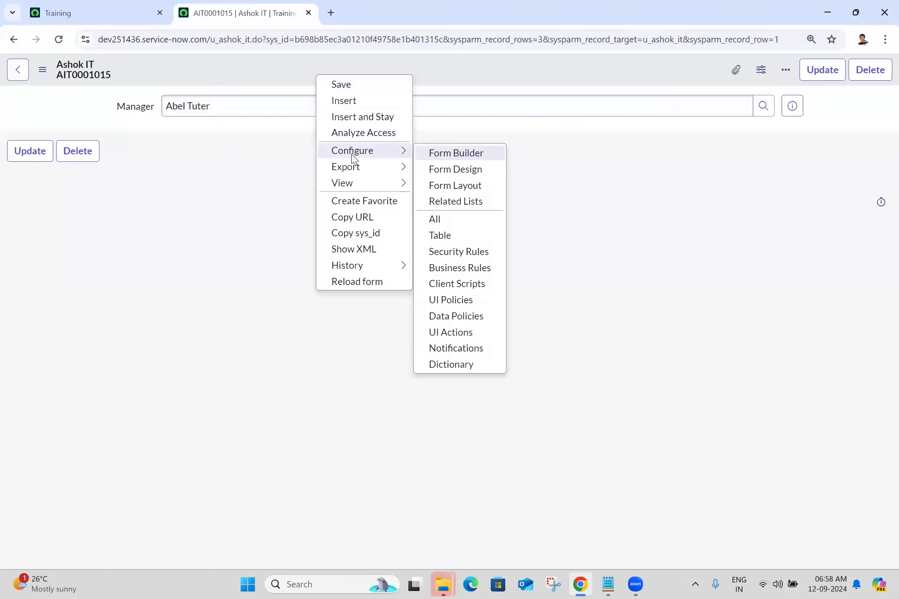
{"action": "left_click", "coordinate": [467, 192]}
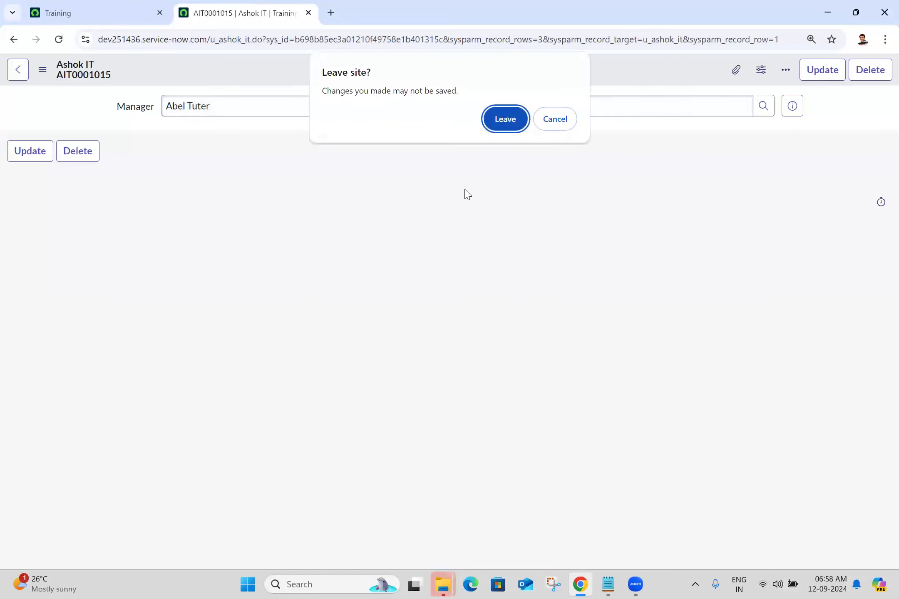
{"action": "left_click", "coordinate": [512, 122]}
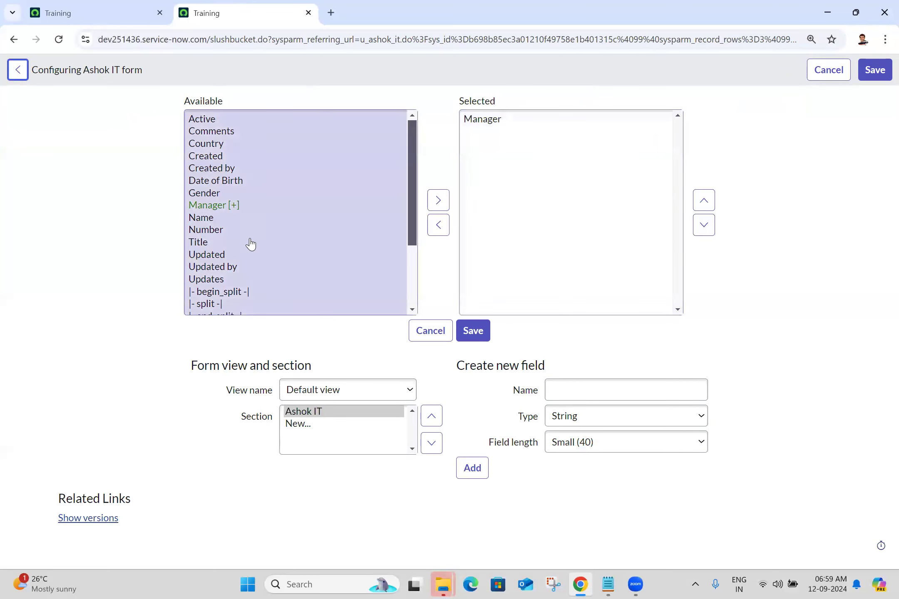
{"action": "left_click_drag", "start_coordinate": [412, 195], "coordinate": [401, 139]}
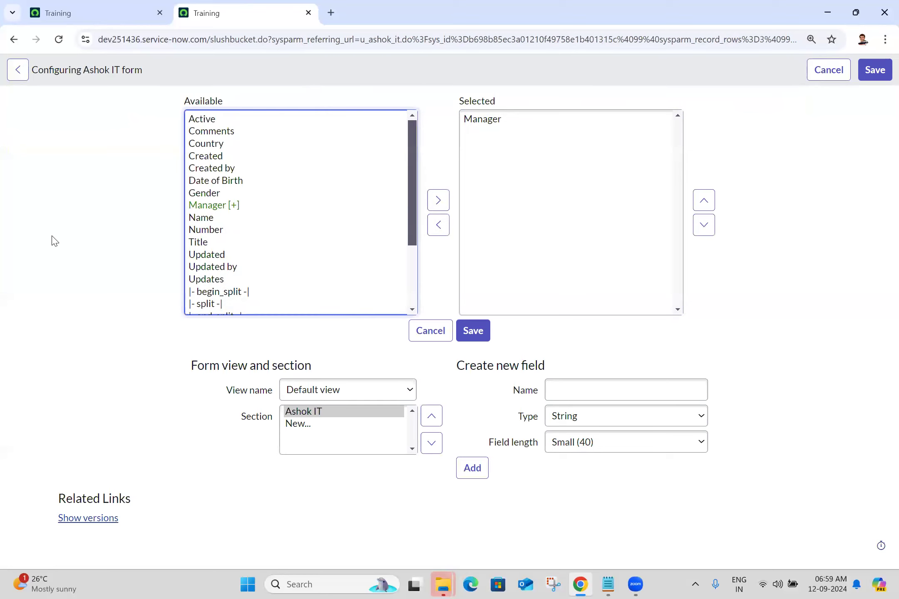
Expand the Manager reference field among the available fields to list its User fields.
{"action": "left_click", "coordinate": [230, 206]}
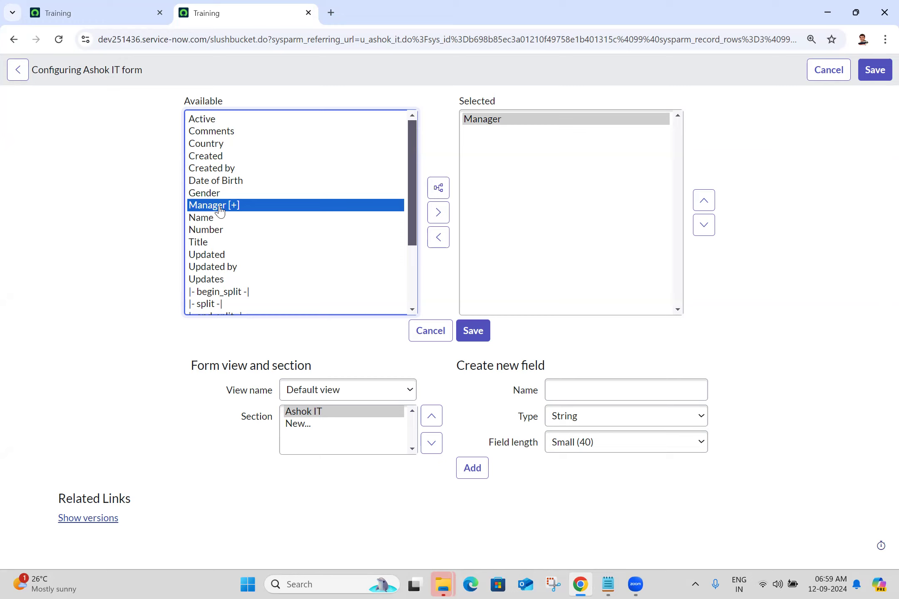
{"action": "left_click", "coordinate": [439, 193]}
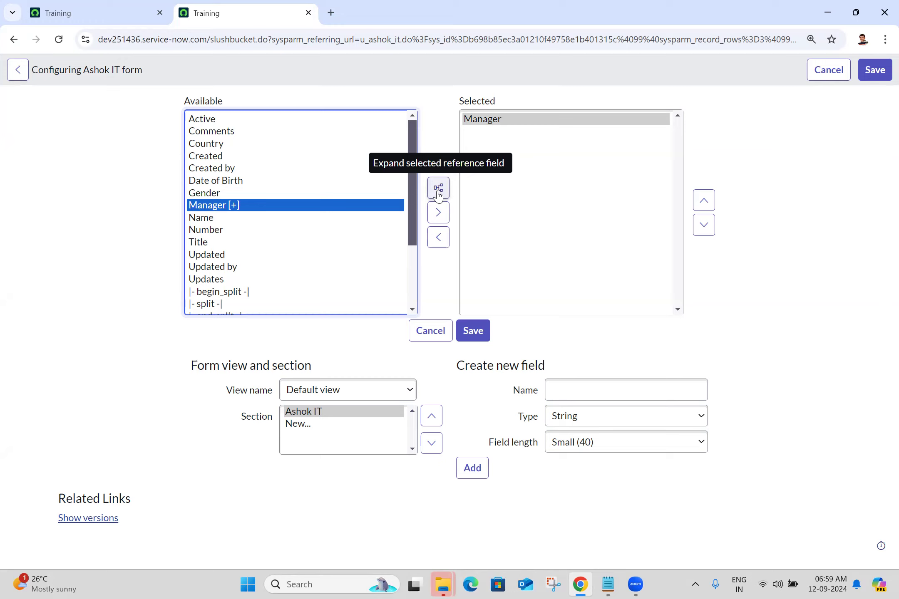
{"action": "left_click", "coordinate": [438, 192]}
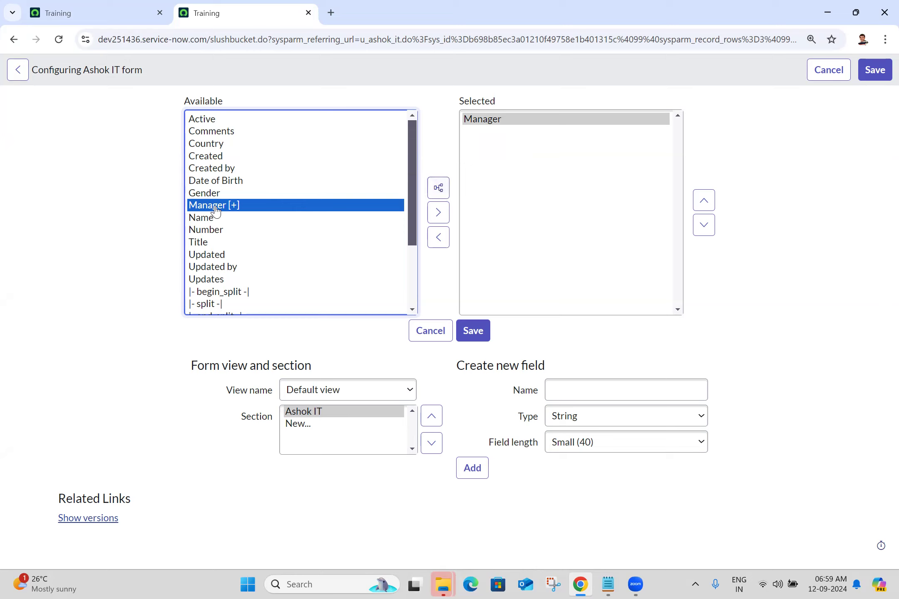
{"action": "left_click", "coordinate": [441, 193]}
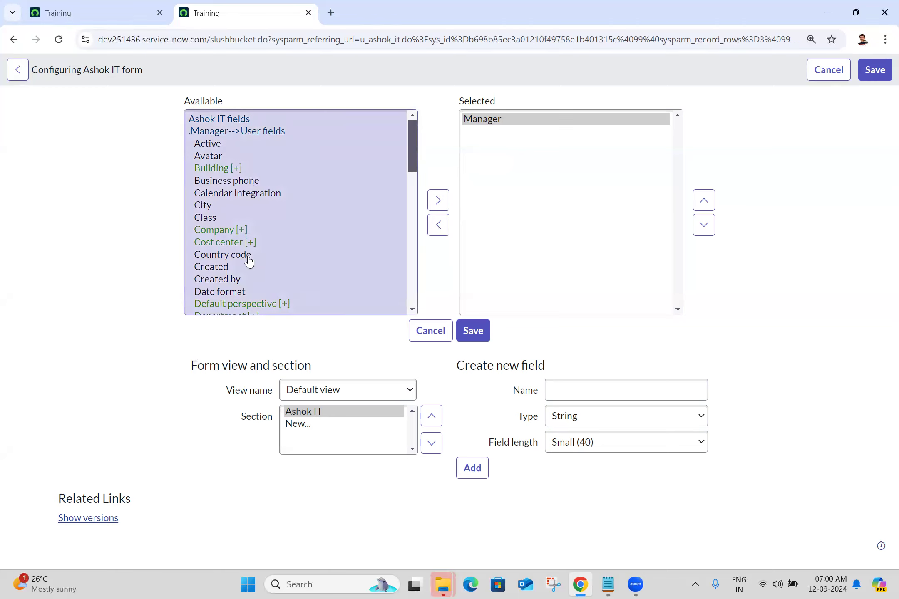
Add the Manager's Email, First name and Last name to the selected fields and save the form layout.
{"action": "left_click_drag", "start_coordinate": [415, 129], "coordinate": [411, 157]}
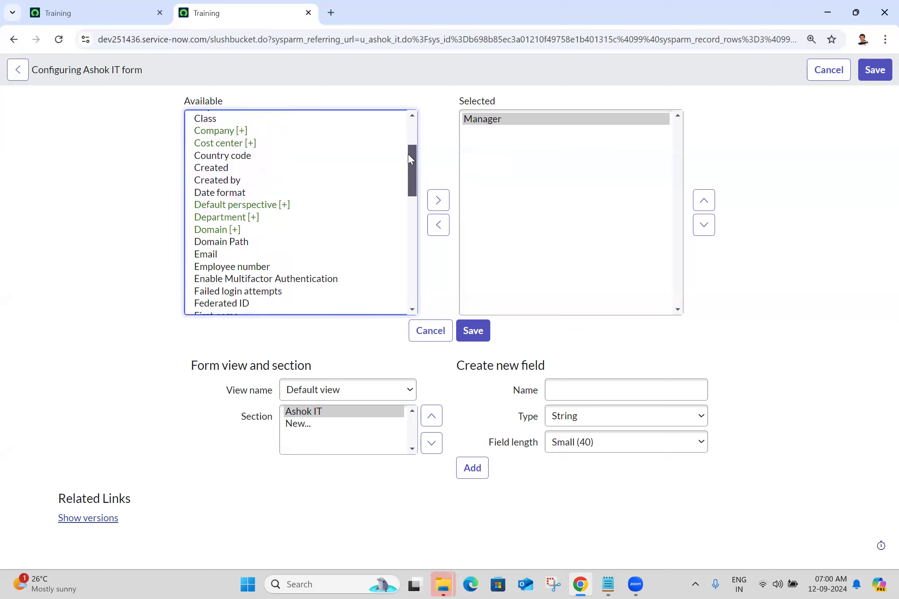
{"action": "left_click", "coordinate": [191, 261]}
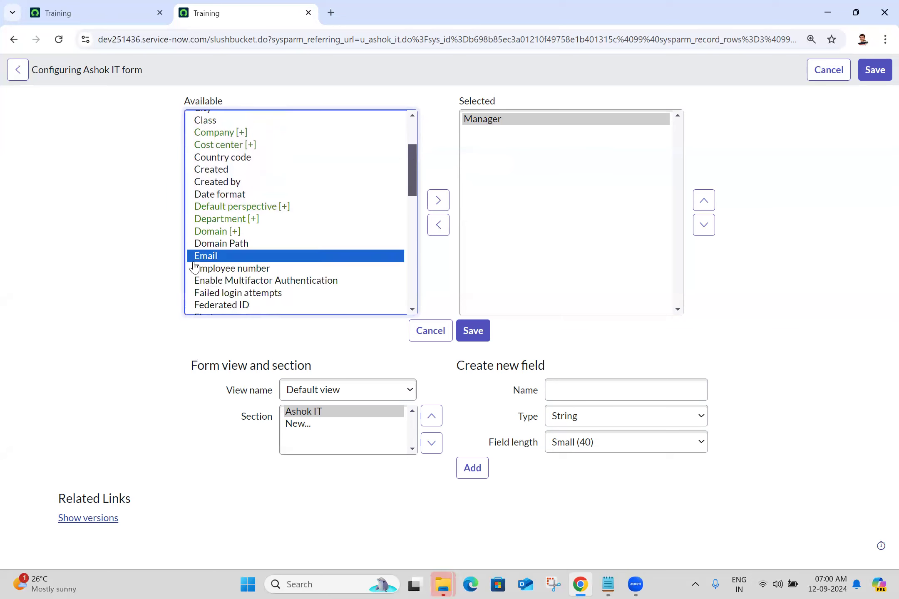
{"action": "left_click", "coordinate": [437, 202]}
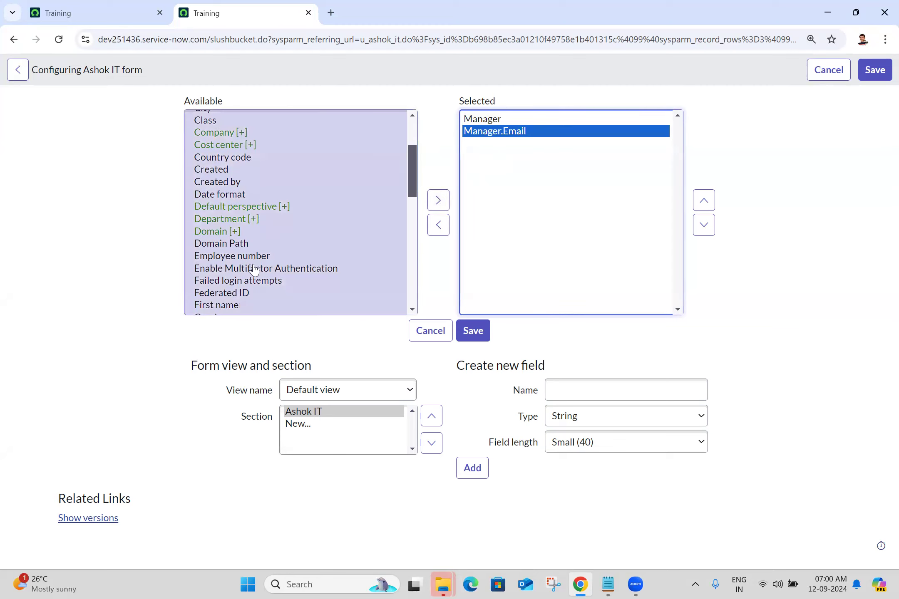
{"action": "left_click", "coordinate": [235, 306]}
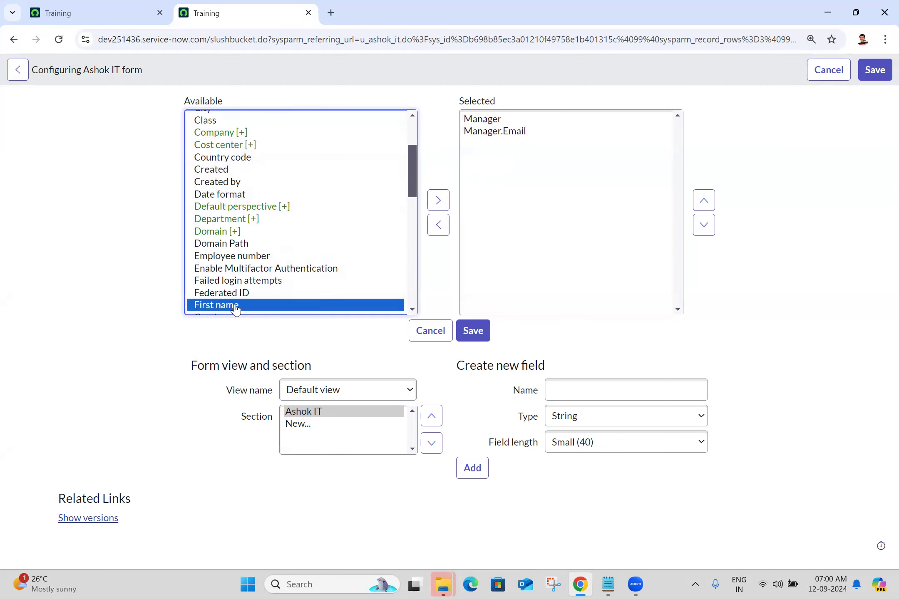
{"action": "left_click", "coordinate": [438, 202]}
{"action": "left_click", "coordinate": [412, 310]}
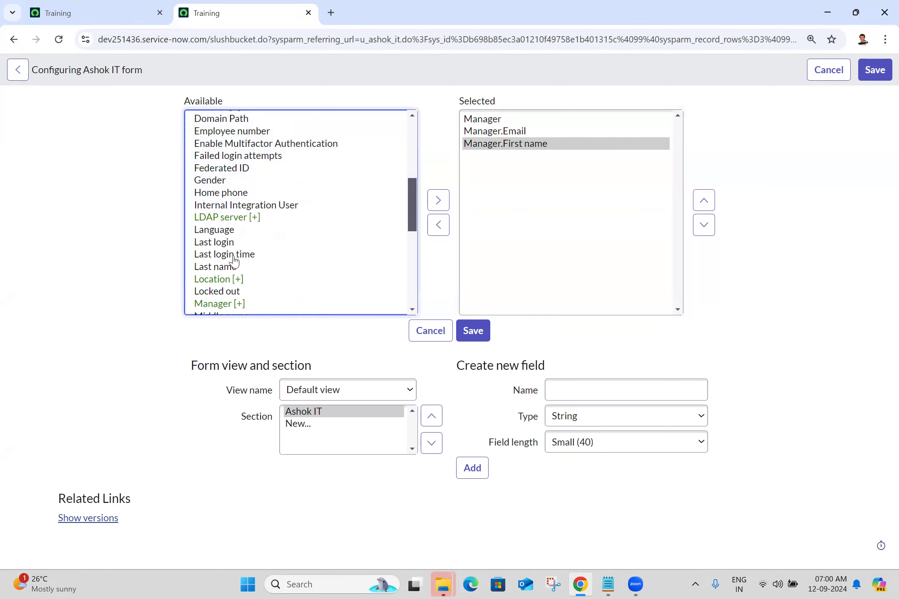
{"action": "left_click", "coordinate": [235, 269]}
{"action": "left_click", "coordinate": [436, 200]}
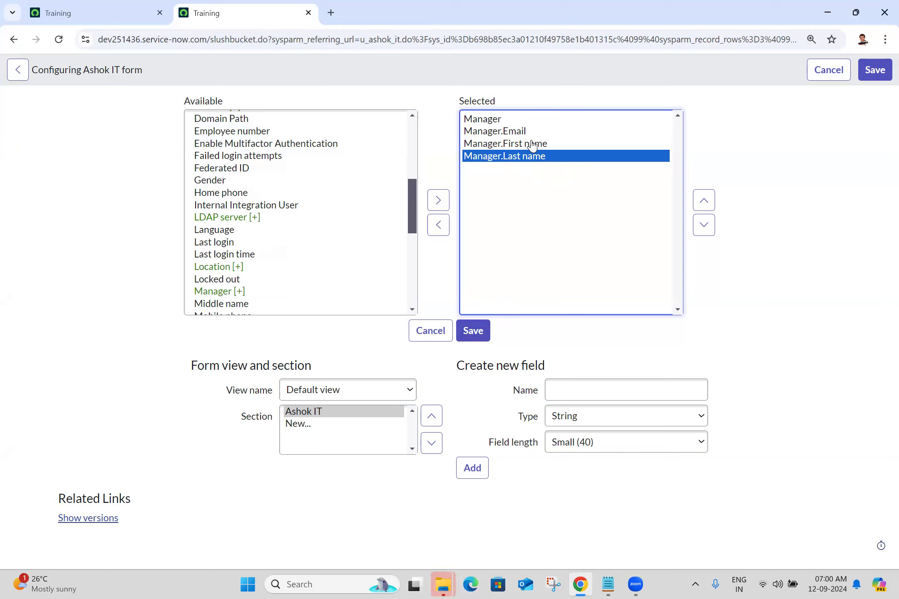
{"action": "left_click", "coordinate": [467, 343]}
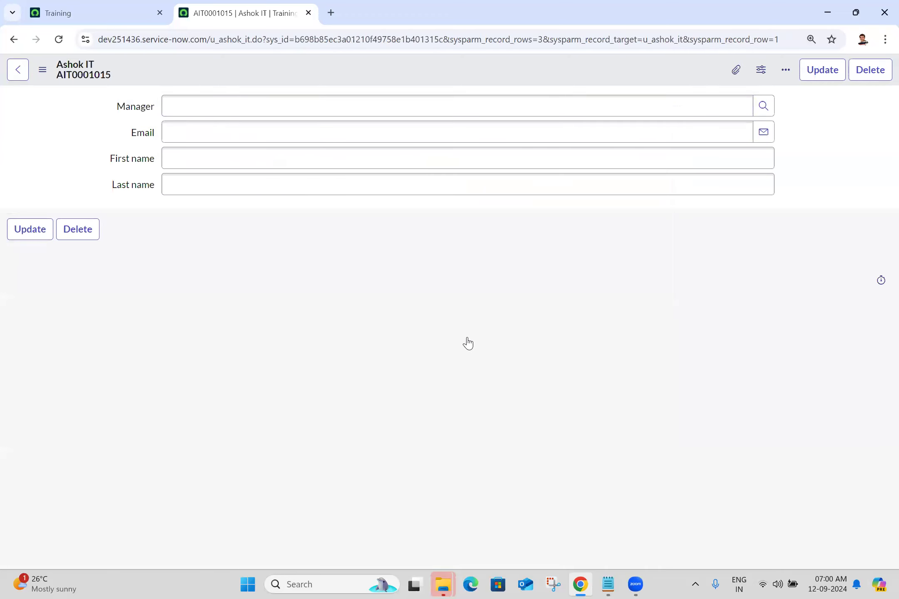
Check the empty Email, First name and Last name fields, and set Manager to the suggested user matching "abe".
{"action": "left_click", "coordinate": [394, 138]}
{"action": "left_click", "coordinate": [295, 162]}
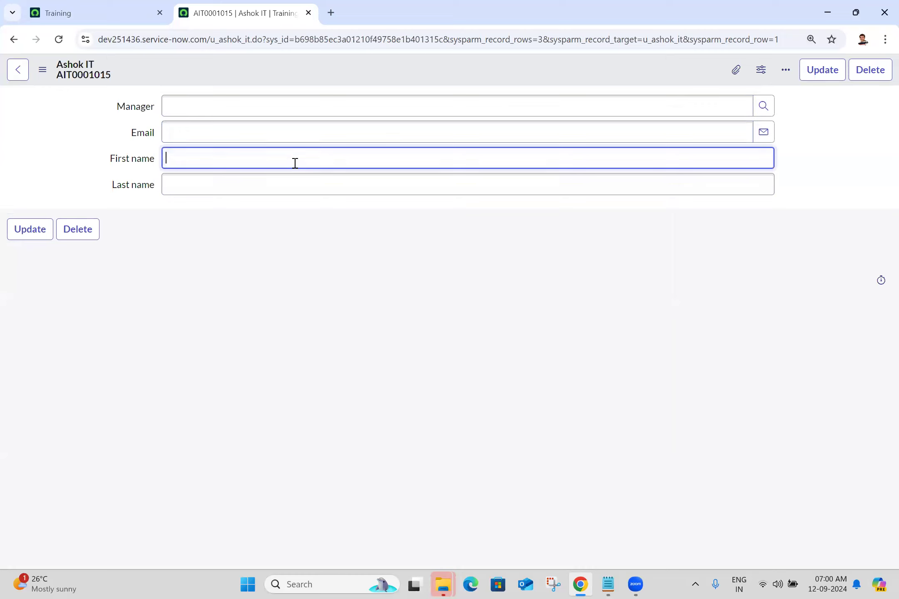
{"action": "left_click", "coordinate": [247, 200]}
{"action": "left_click", "coordinate": [287, 112]}
{"action": "type", "text": "abe"}
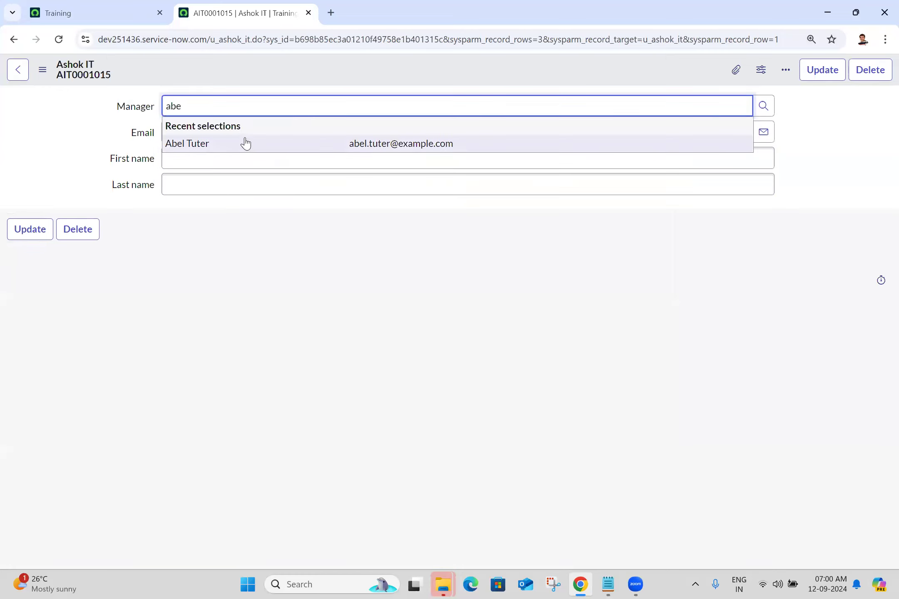
{"action": "left_click", "coordinate": [243, 142]}
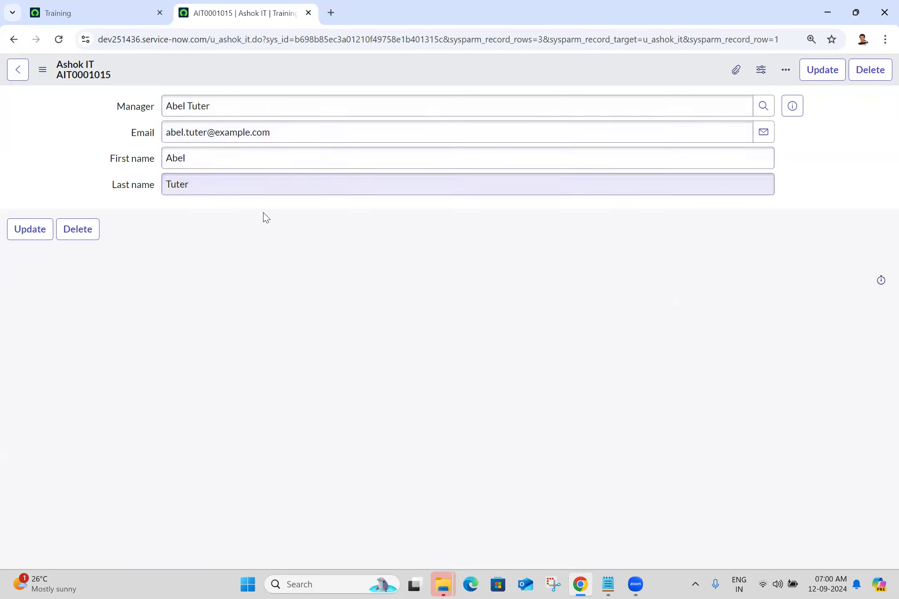
Replace the Manager with the suggested user matching "abra".
{"action": "triple_click", "coordinate": [390, 101]}
{"action": "type", "text": "abra"}
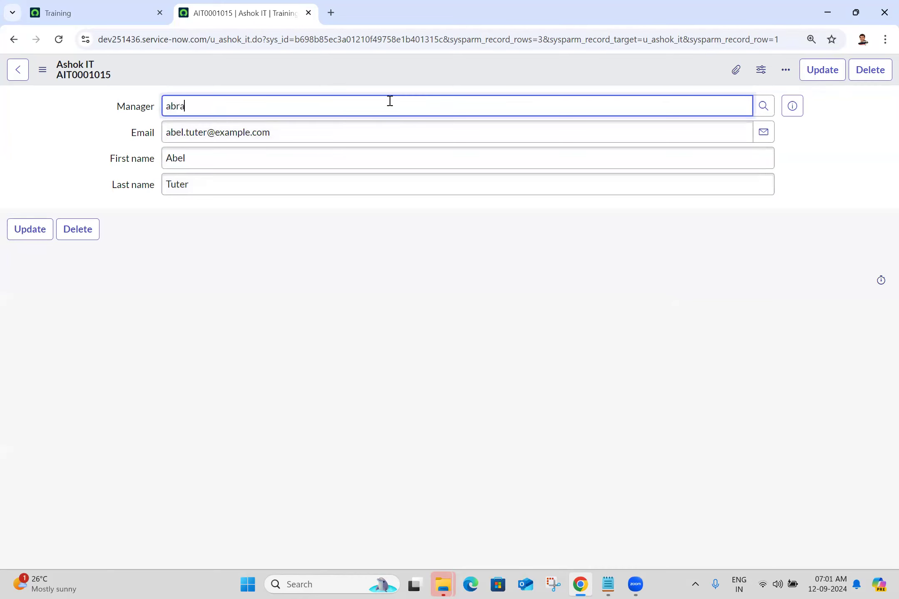
{"action": "left_click", "coordinate": [307, 144]}
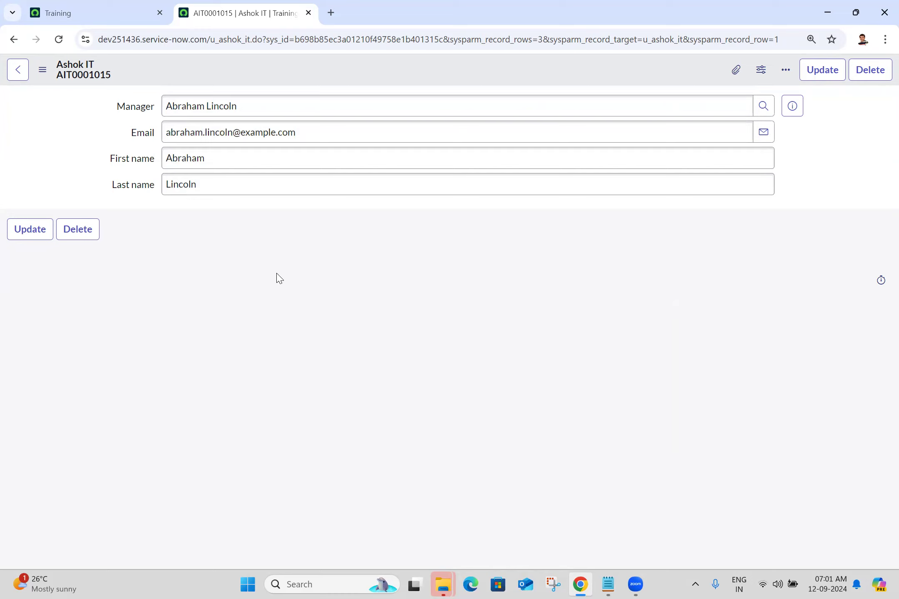
Examine the Email, First name and Last name fields that are filled from the chosen Manager.
{"action": "double_click", "coordinate": [130, 133]}
{"action": "left_click_drag", "start_coordinate": [130, 133], "coordinate": [145, 193]}
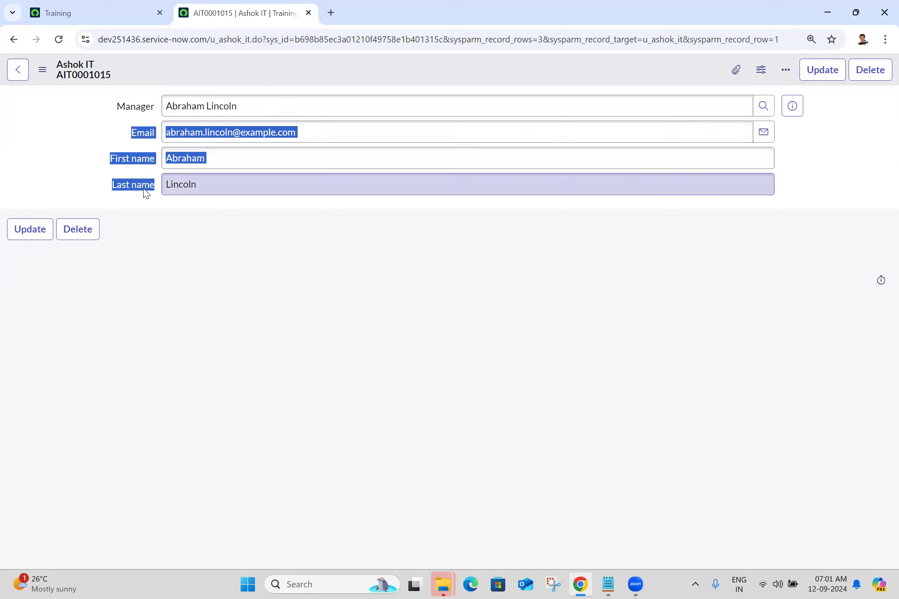
{"action": "left_click", "coordinate": [305, 251]}
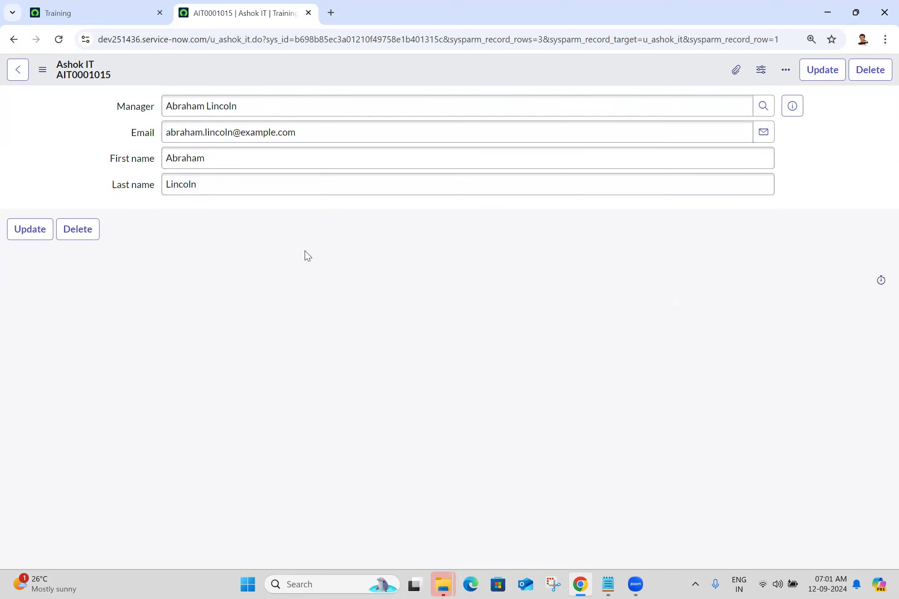
{"action": "left_click_drag", "start_coordinate": [144, 134], "coordinate": [140, 217]}
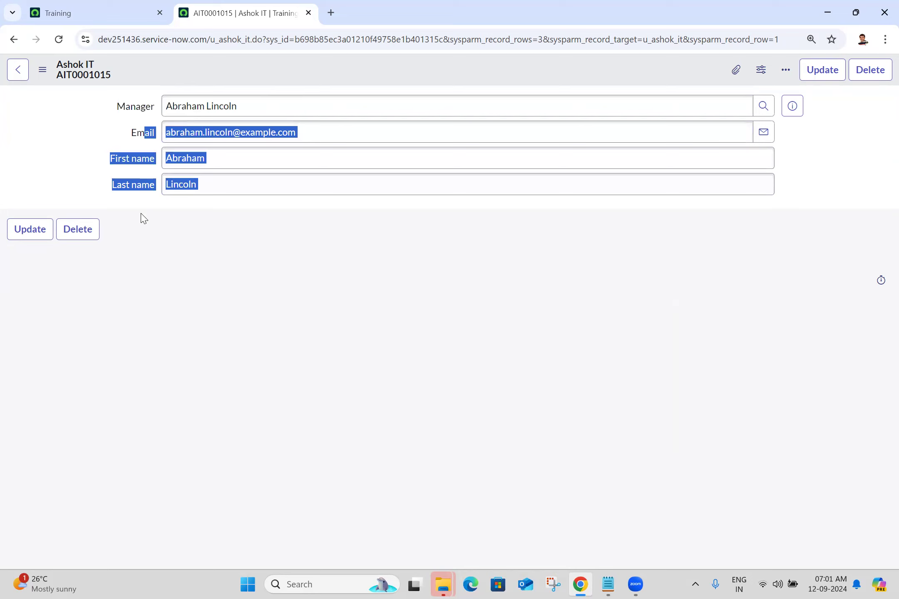
{"action": "left_click", "coordinate": [140, 216]}
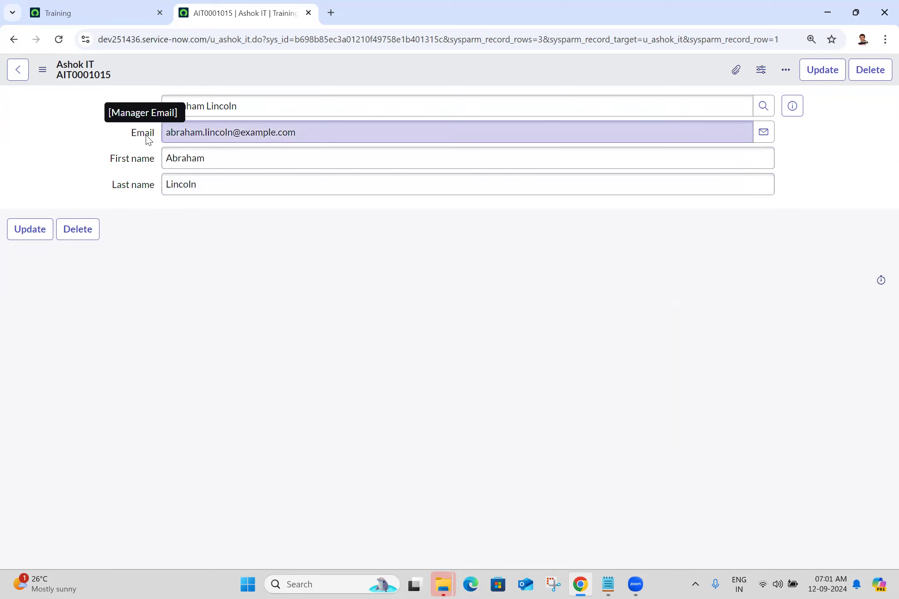
View the dictionary info of the Email field, checking its table and field names, and close it to review the three dot-walked fields.
{"action": "right_click", "coordinate": [147, 140]}
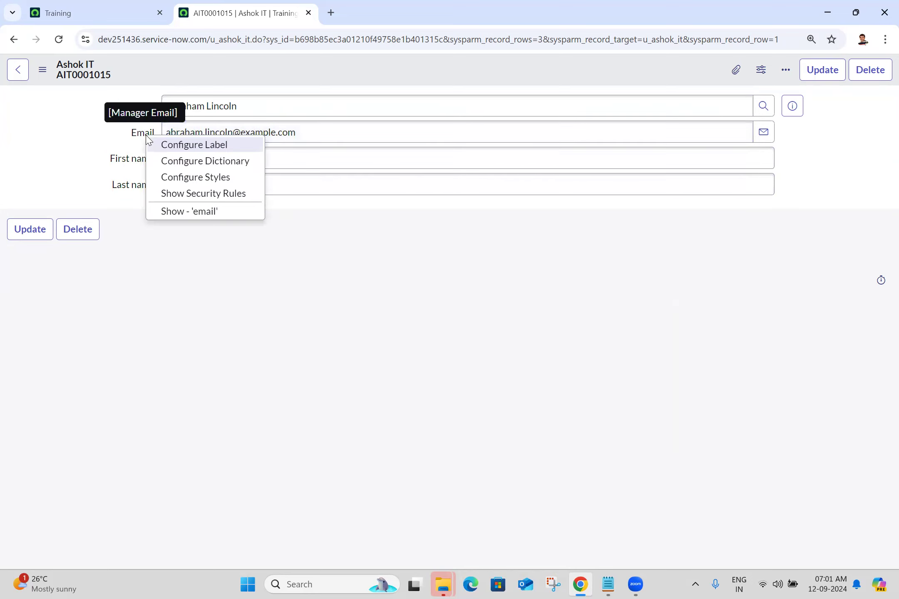
{"action": "left_click", "coordinate": [201, 212]}
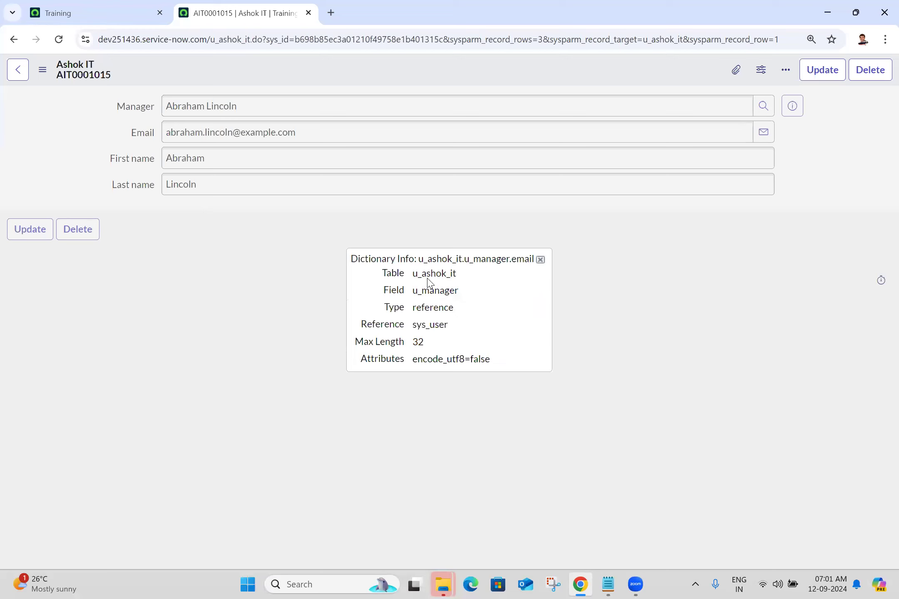
{"action": "double_click", "coordinate": [427, 274]}
{"action": "double_click", "coordinate": [434, 290]}
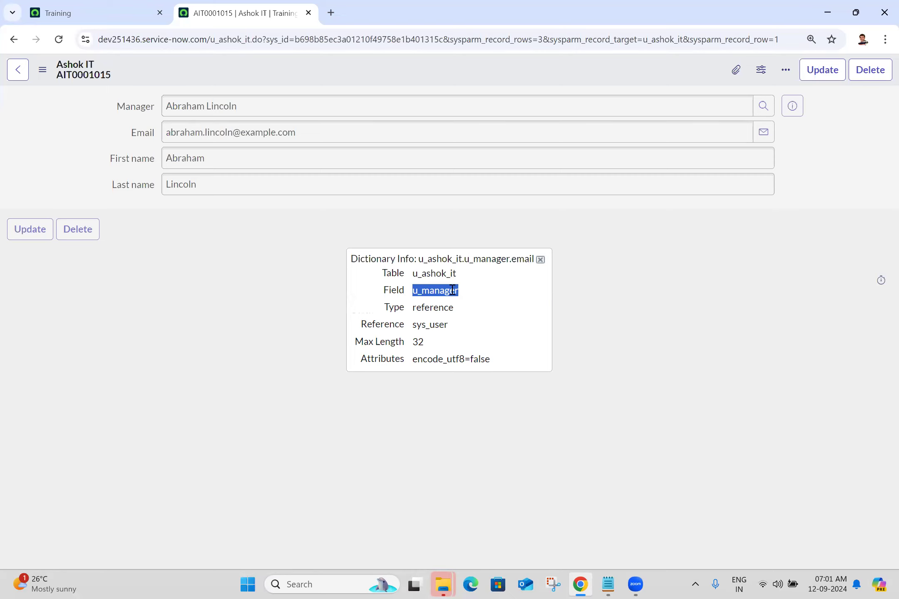
{"action": "left_click", "coordinate": [541, 260]}
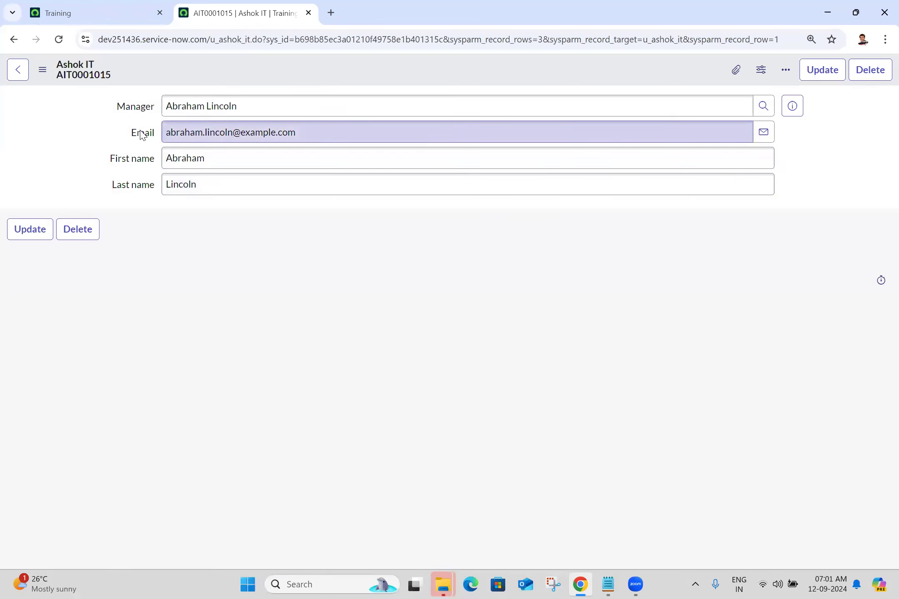
{"action": "left_click_drag", "start_coordinate": [109, 132], "coordinate": [152, 194]}
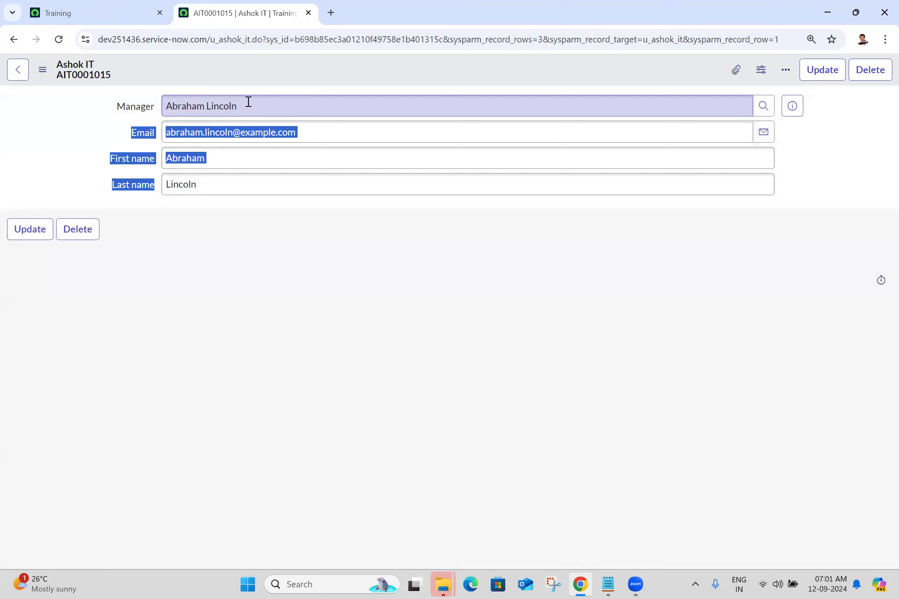
{"action": "left_click", "coordinate": [75, 146]}
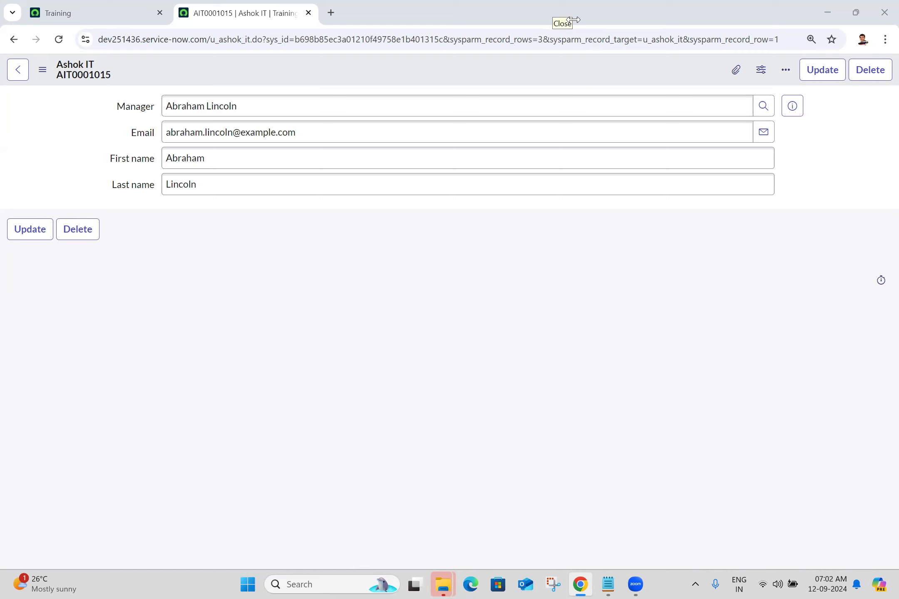
Open the form layout configuration of the Ashok IT form and select Manager among its selected fields.
{"action": "left_click", "coordinate": [430, 75]}
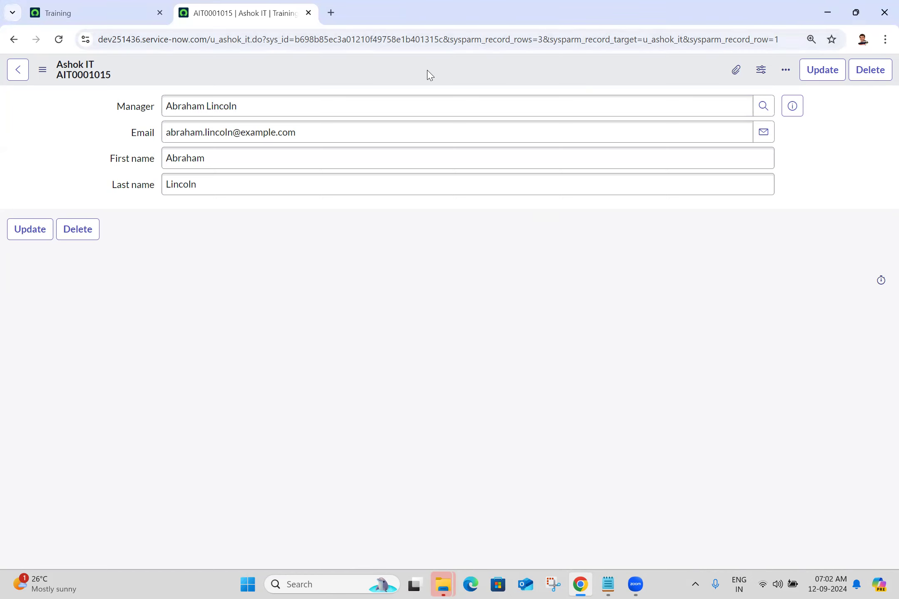
{"action": "right_click", "coordinate": [430, 75]}
{"action": "mouse_move", "coordinate": [486, 149]}
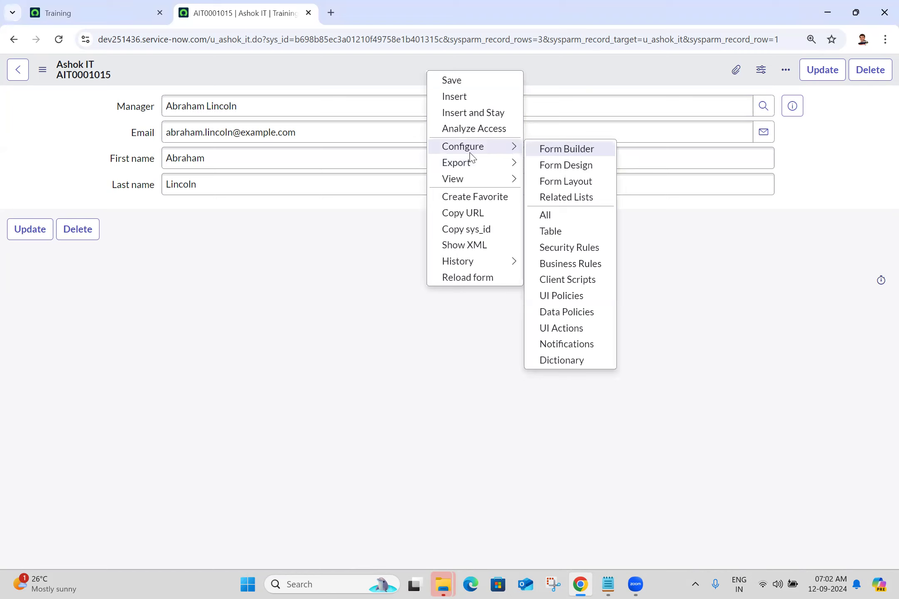
{"action": "left_click", "coordinate": [570, 189]}
{"action": "left_click", "coordinate": [506, 120]}
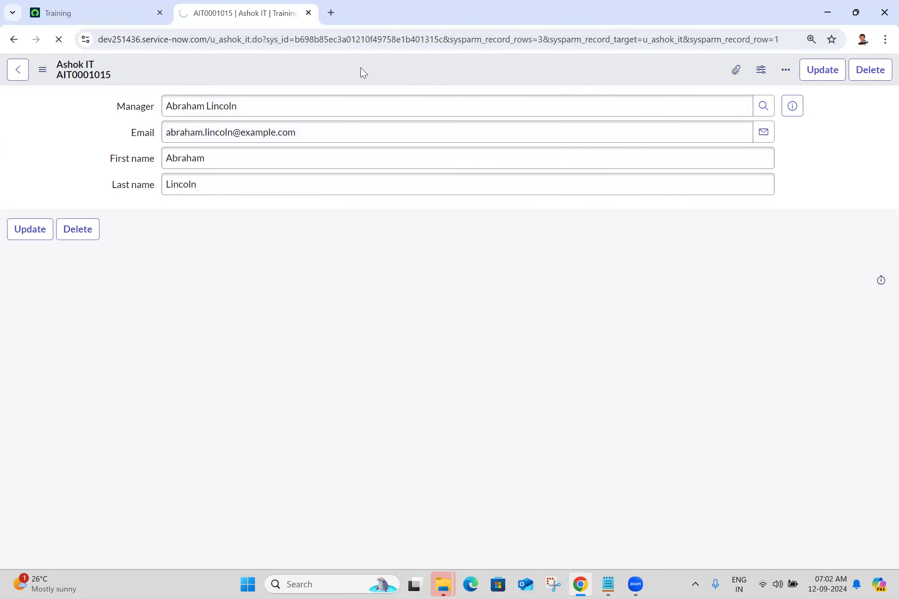
{"action": "left_click", "coordinate": [492, 134]}
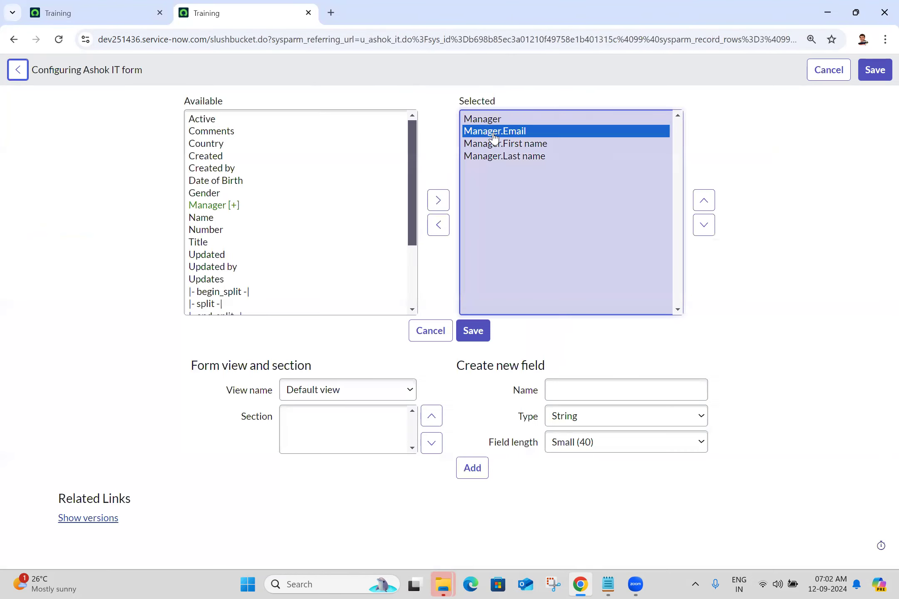
{"action": "left_click", "coordinate": [458, 116]}
Expand the Manager reference into its User fields and add the Manager's Company to the selected fields.
{"action": "left_click", "coordinate": [245, 208]}
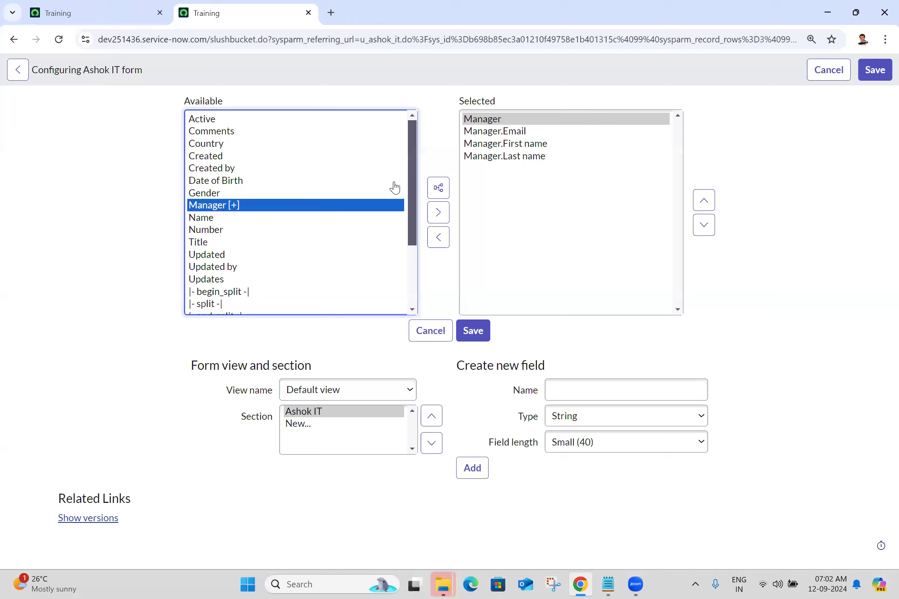
{"action": "left_click", "coordinate": [438, 188]}
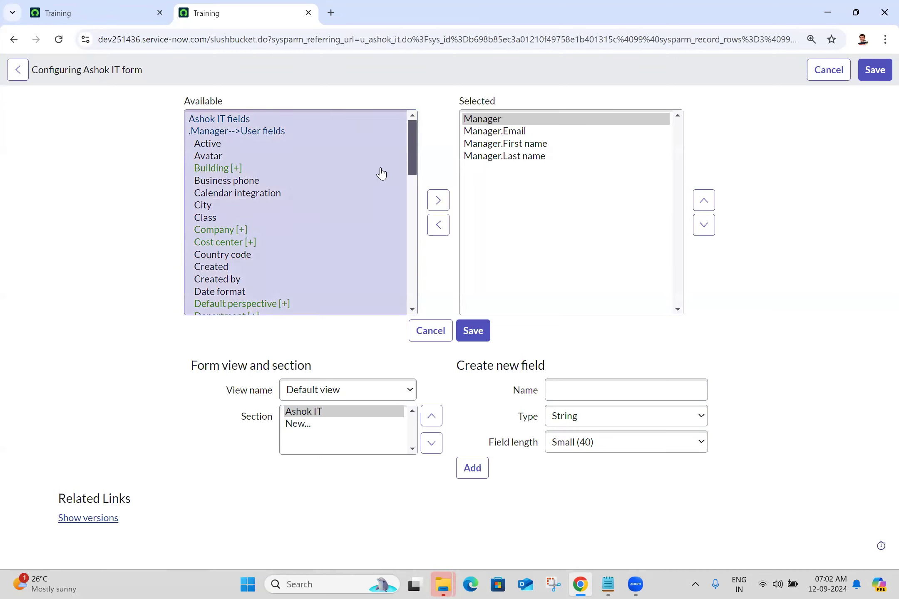
{"action": "left_click", "coordinate": [220, 230]}
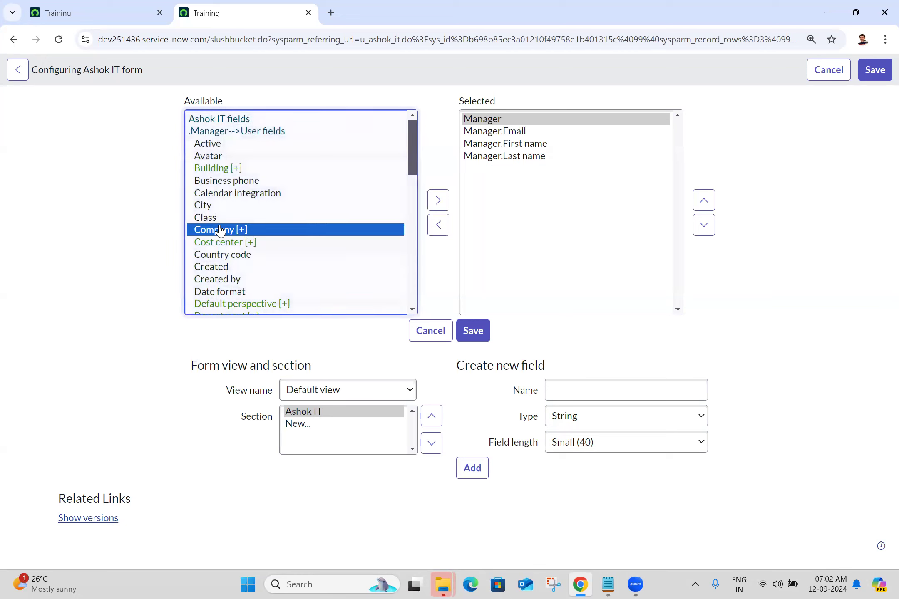
{"action": "left_click", "coordinate": [439, 213]}
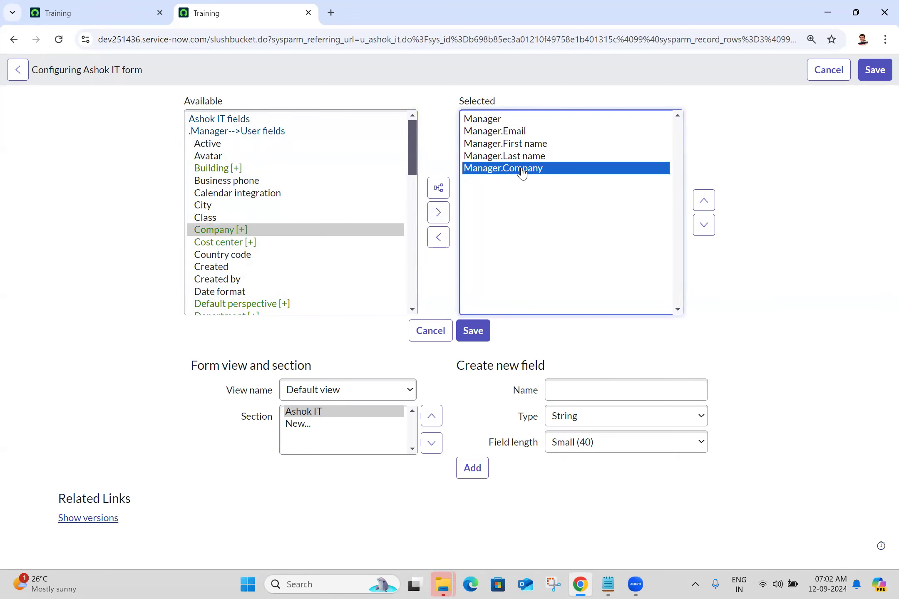
Remove Manager.Email, Manager.First name, Manager.Last name and Manager.Company from the selected fields and save the form layout.
{"action": "left_click_drag", "start_coordinate": [512, 120], "coordinate": [514, 131]}
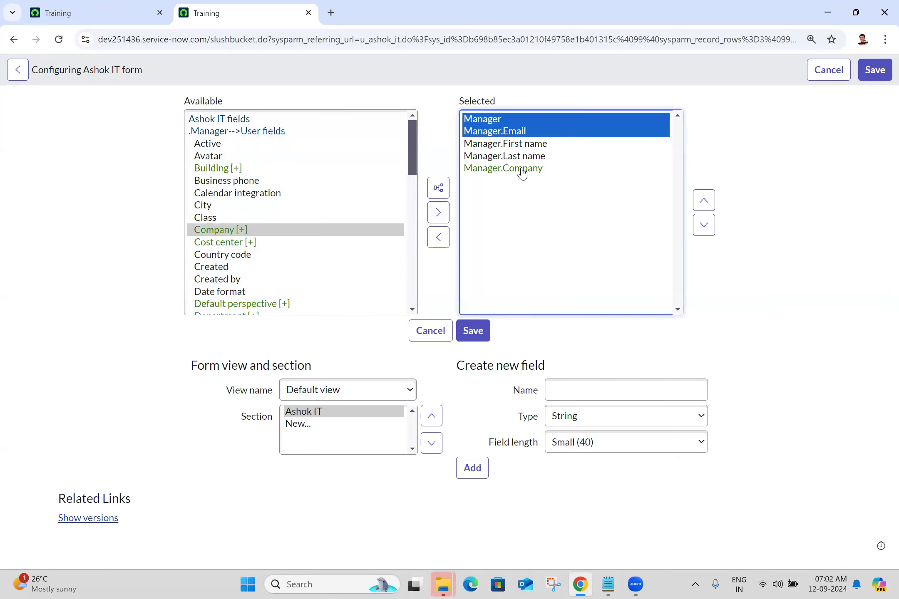
{"action": "left_click", "coordinate": [521, 132]}
{"action": "key", "text": "shift+Down"}
{"action": "key", "text": "shift+Down"}
{"action": "key", "text": "shift+Down"}
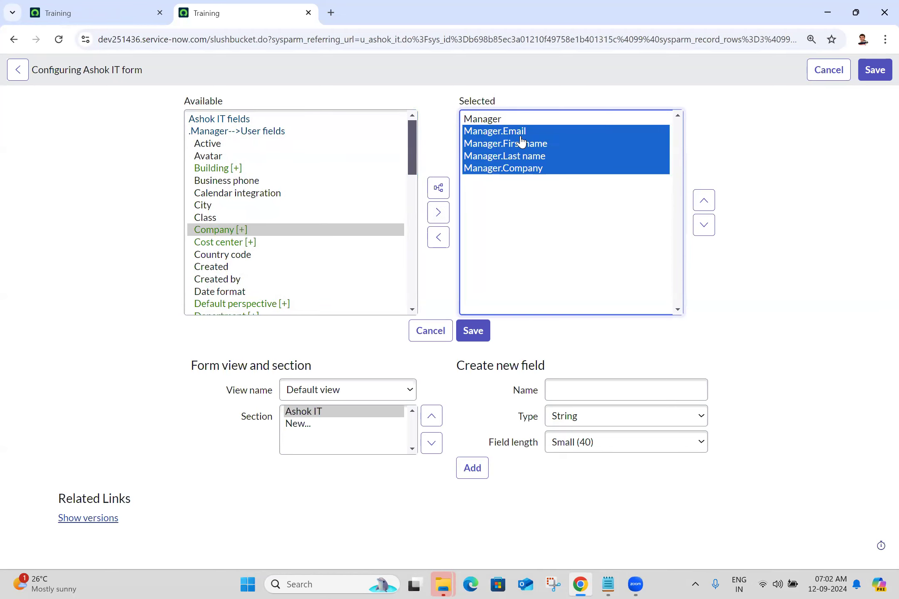
{"action": "left_click", "coordinate": [439, 238]}
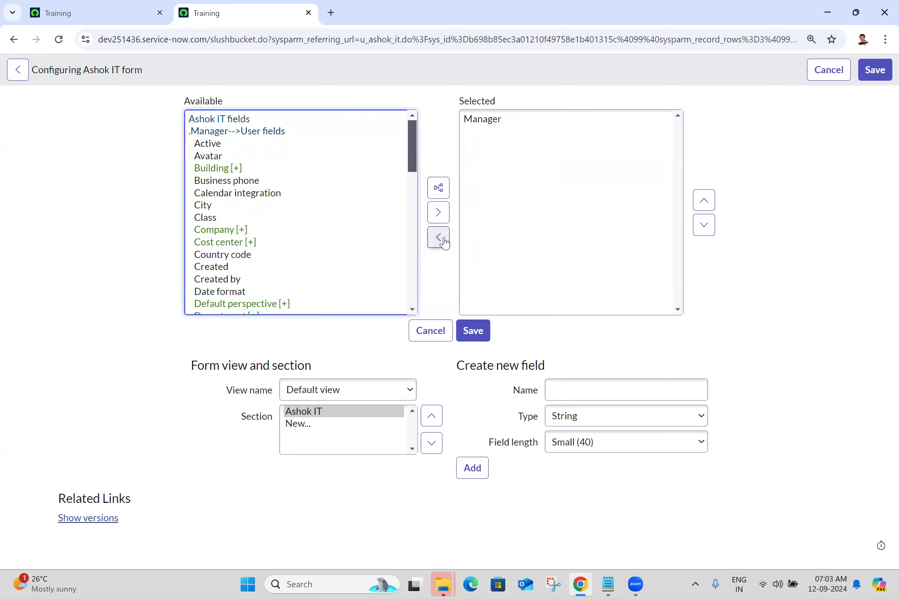
{"action": "left_click", "coordinate": [477, 338]}
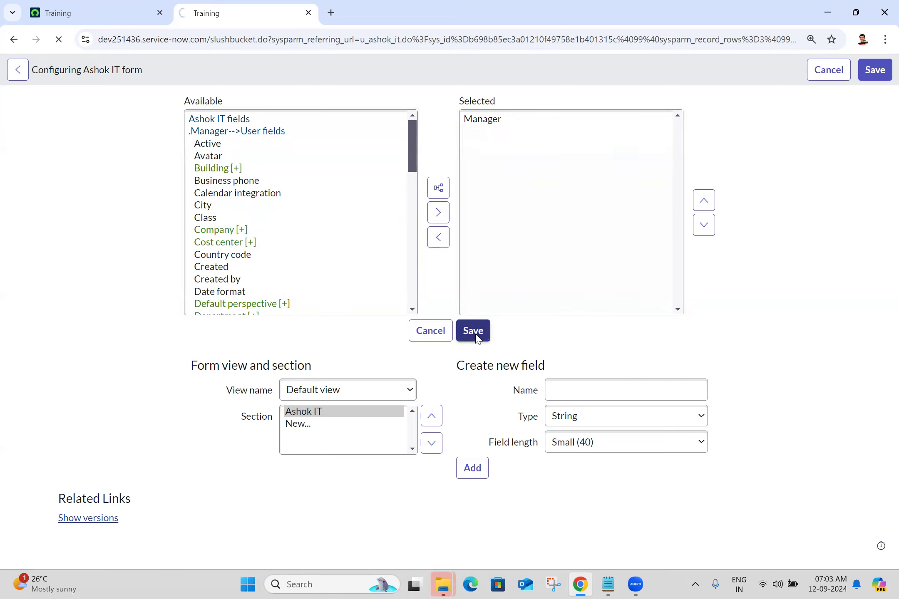